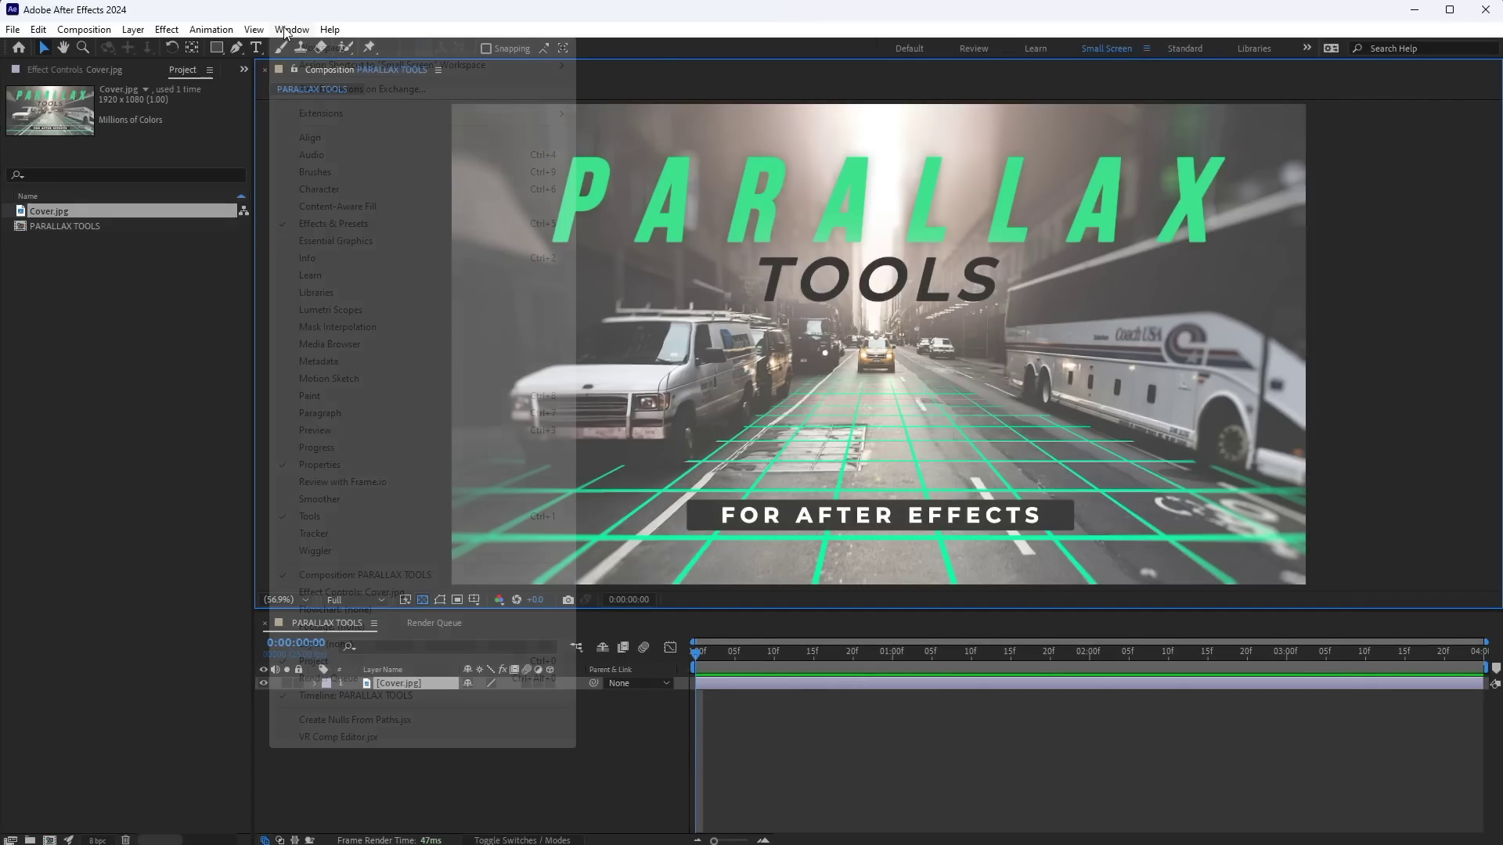
- Open the Motion Bro panel and install the Parallax Tools .mbr package into it
{"action": "mouse_move", "coordinate": [337, 117]}
{"action": "left_click", "coordinate": [609, 115]}
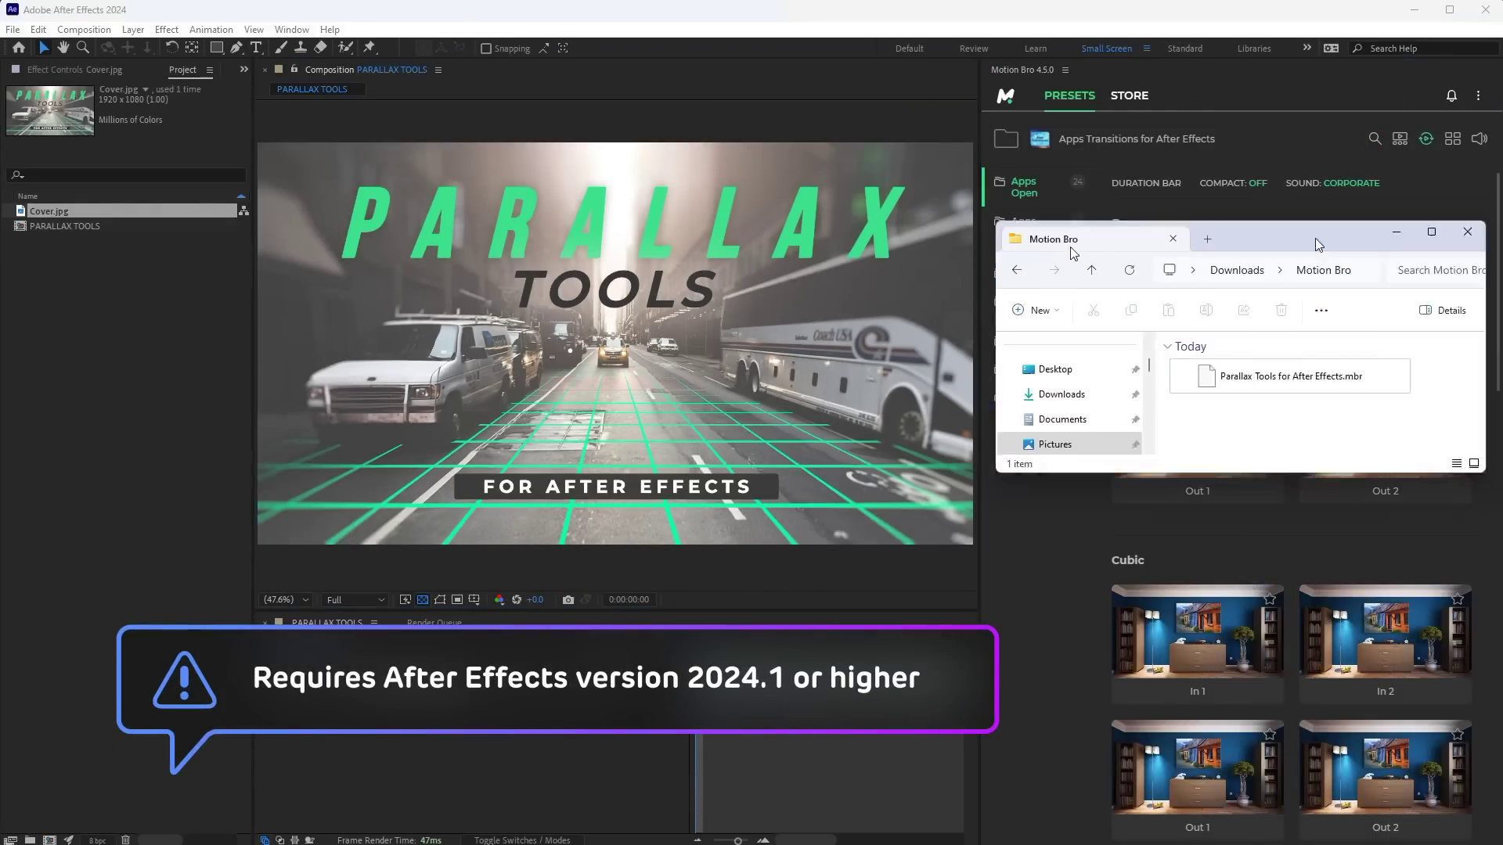
{"action": "left_click_drag", "start_coordinate": [1318, 245], "coordinate": [773, 260]}
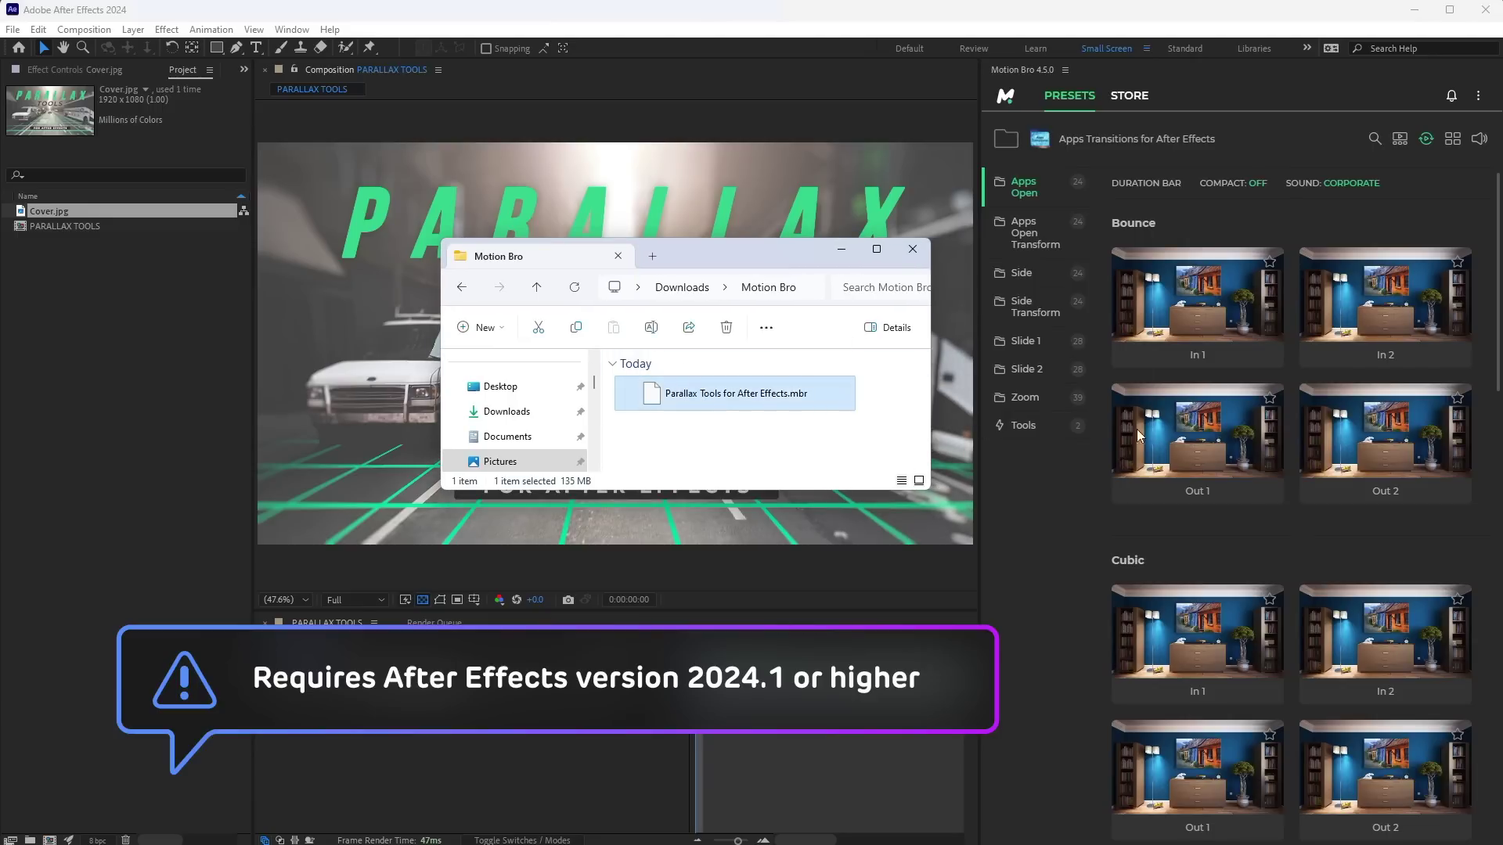
{"action": "left_click_drag", "start_coordinate": [1137, 428], "coordinate": [1342, 425]}
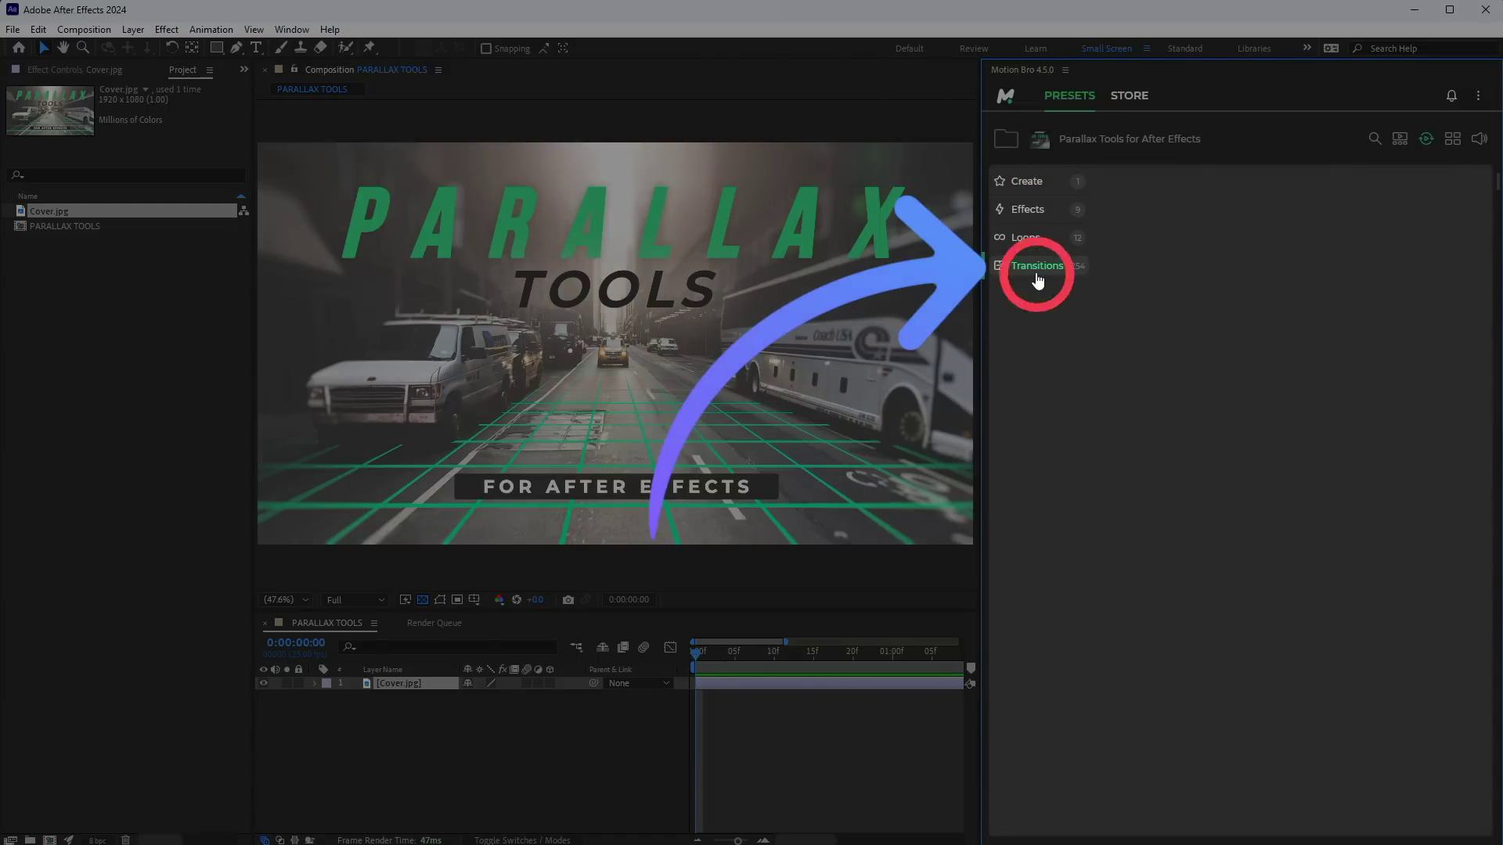
- Browse the Parallax Tools Transitions, Loops and Effects presets
{"action": "left_click", "coordinate": [1037, 267]}
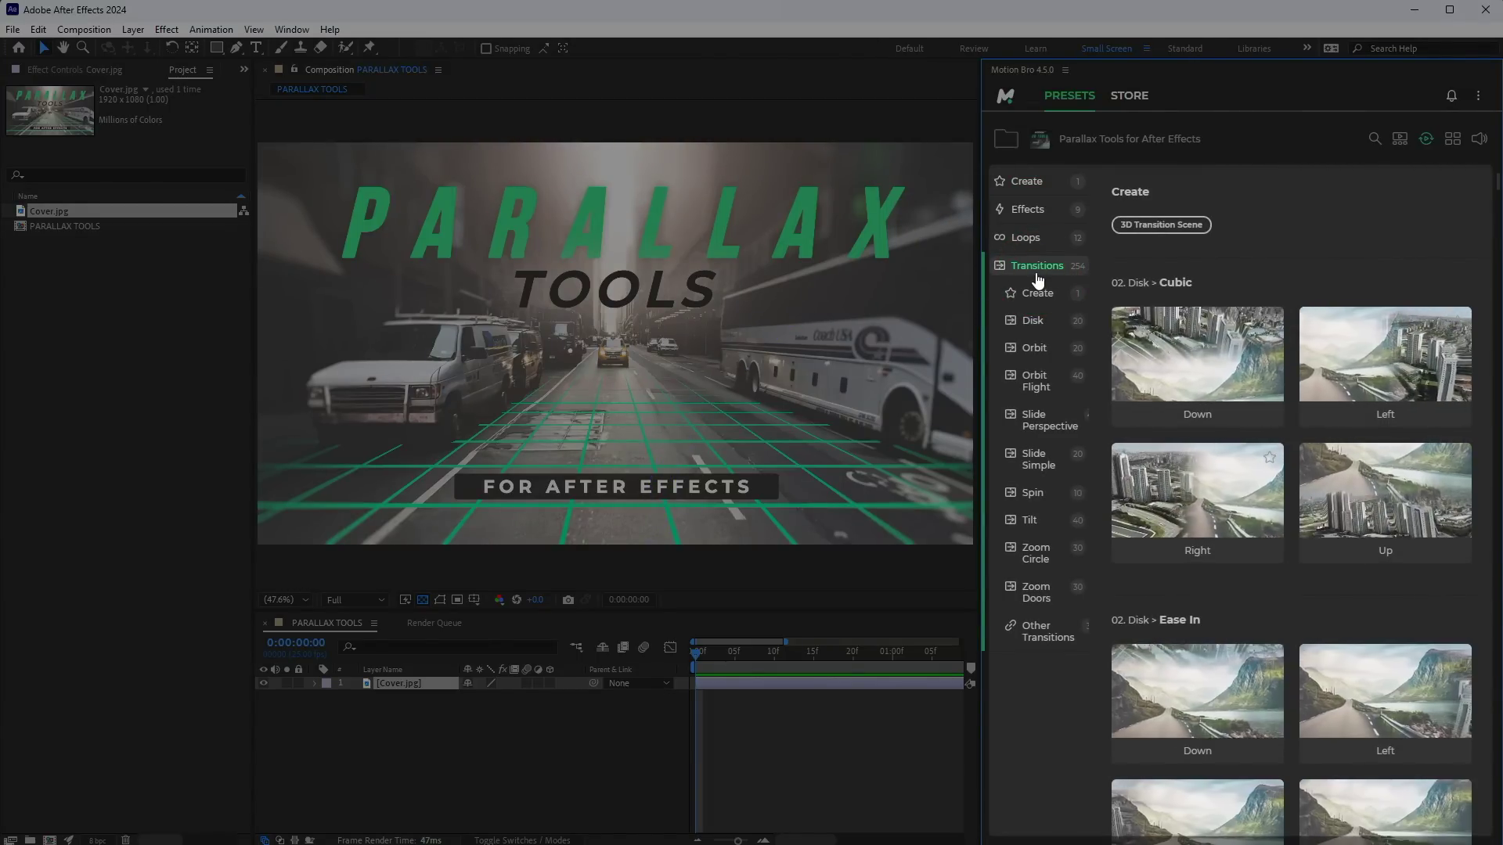
{"action": "left_click", "coordinate": [1037, 245]}
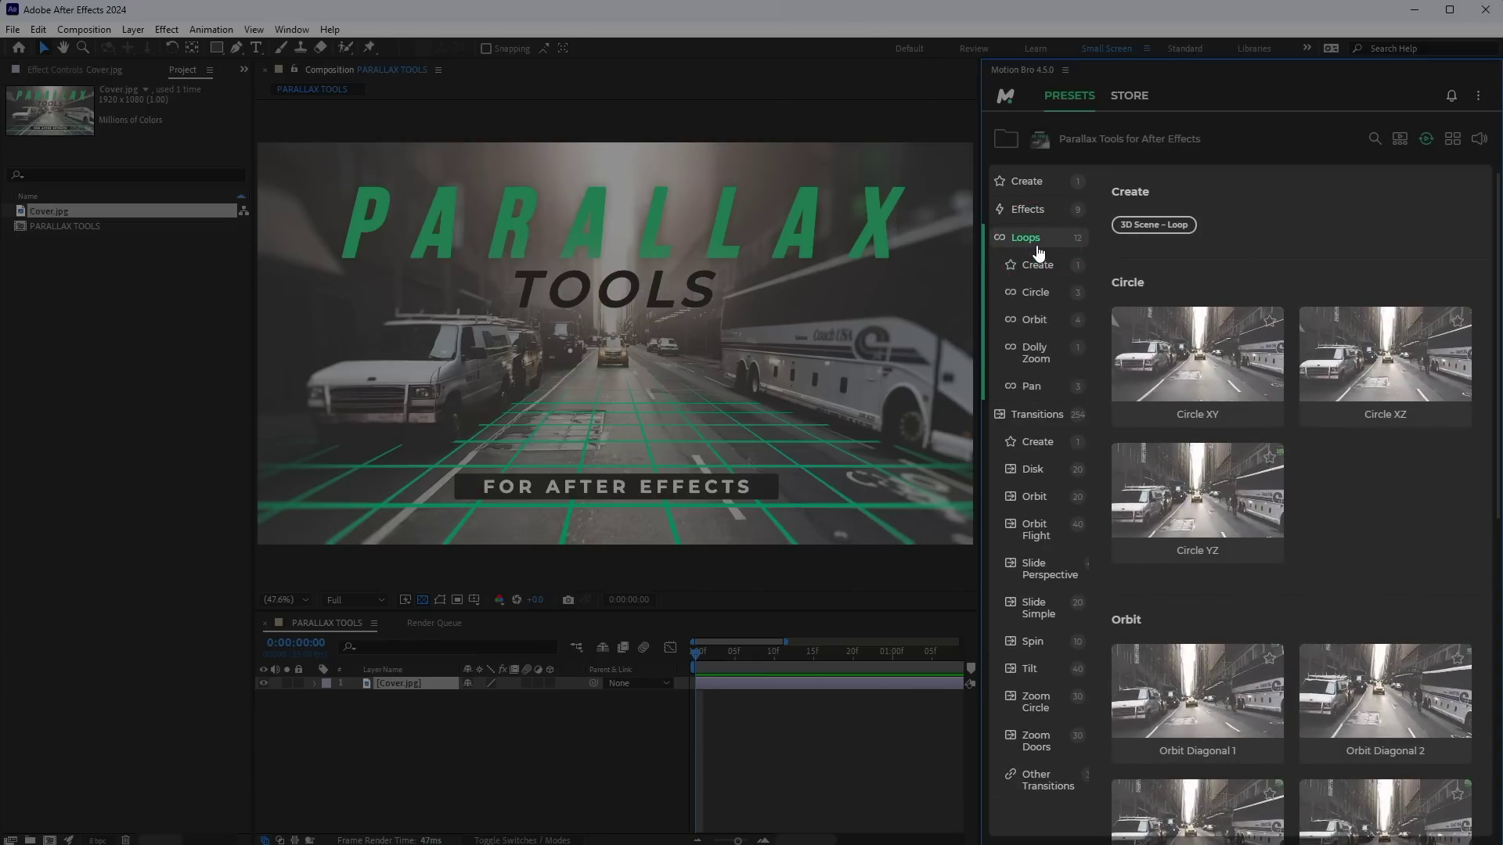
{"action": "left_click", "coordinate": [1041, 223]}
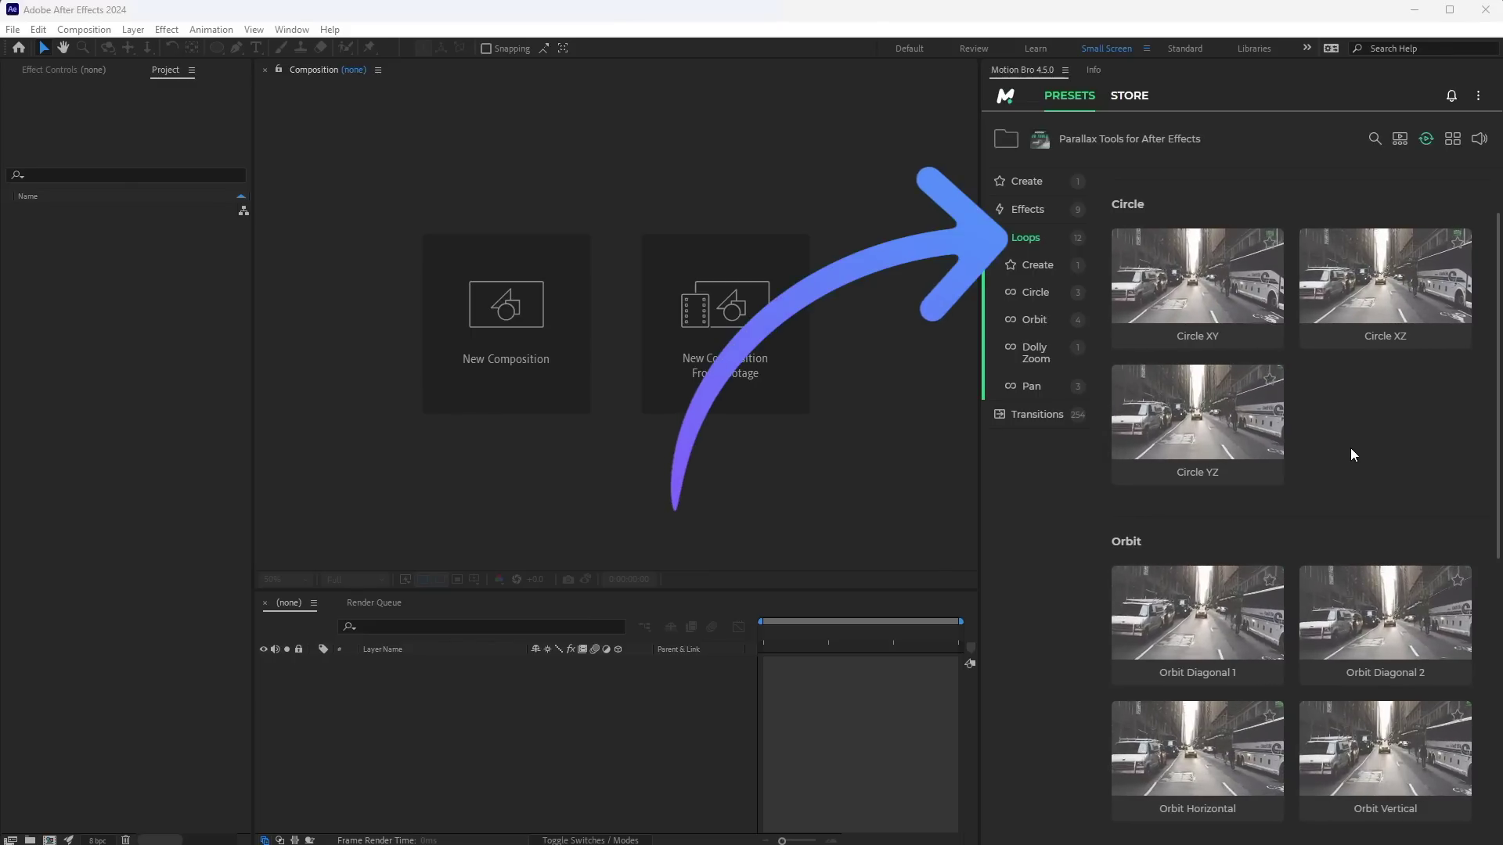
- Create an HD 1920x1080 25 fps composition, add a 3D Scene – Loop and apply Circle XY
{"action": "left_click", "coordinate": [512, 340]}
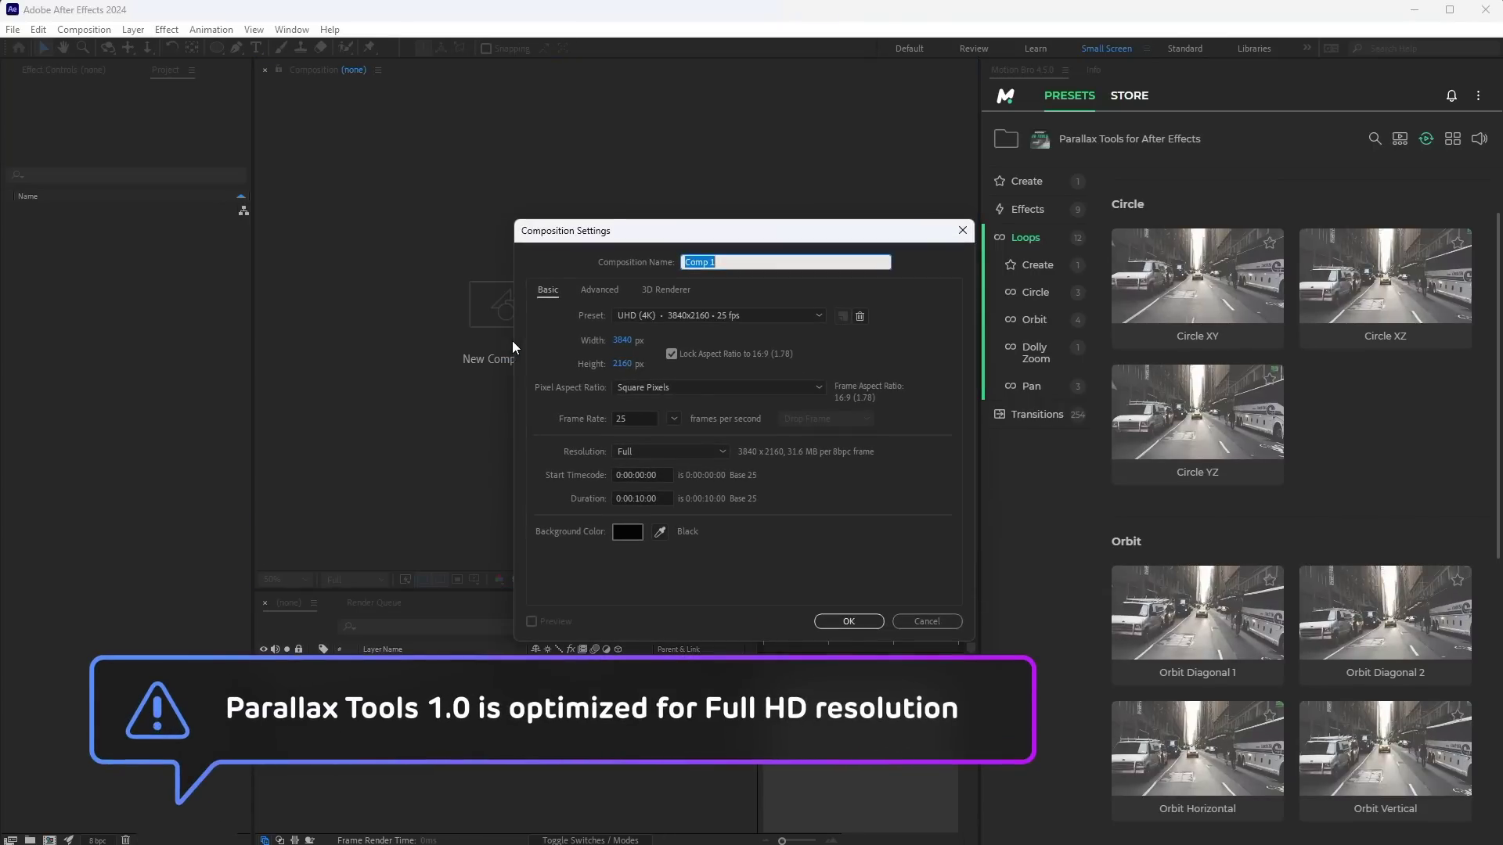
{"action": "left_click", "coordinate": [688, 313]}
{"action": "left_click", "coordinate": [691, 363]}
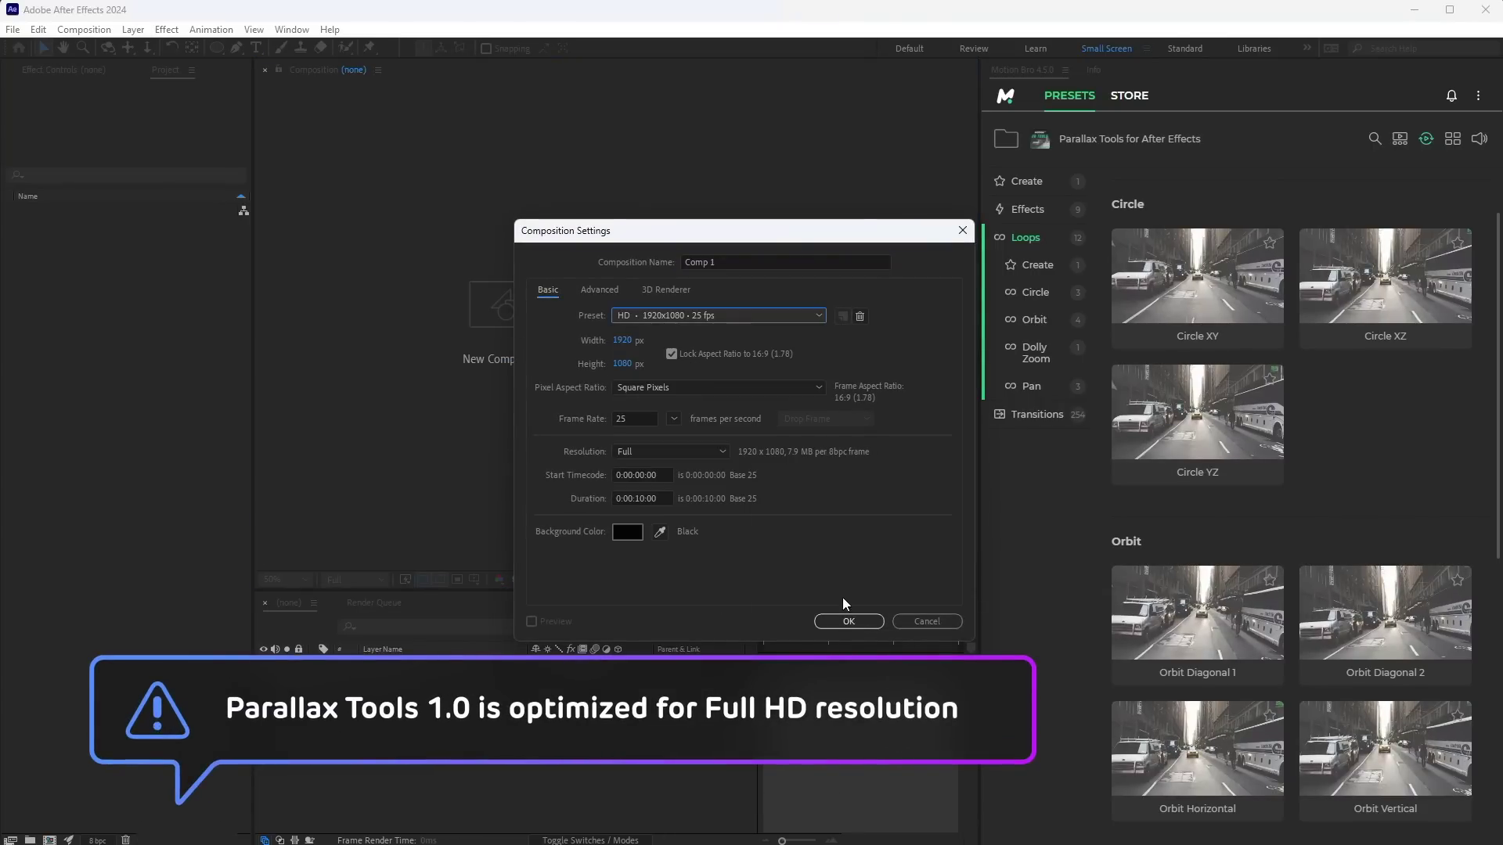
{"action": "left_click", "coordinate": [849, 618]}
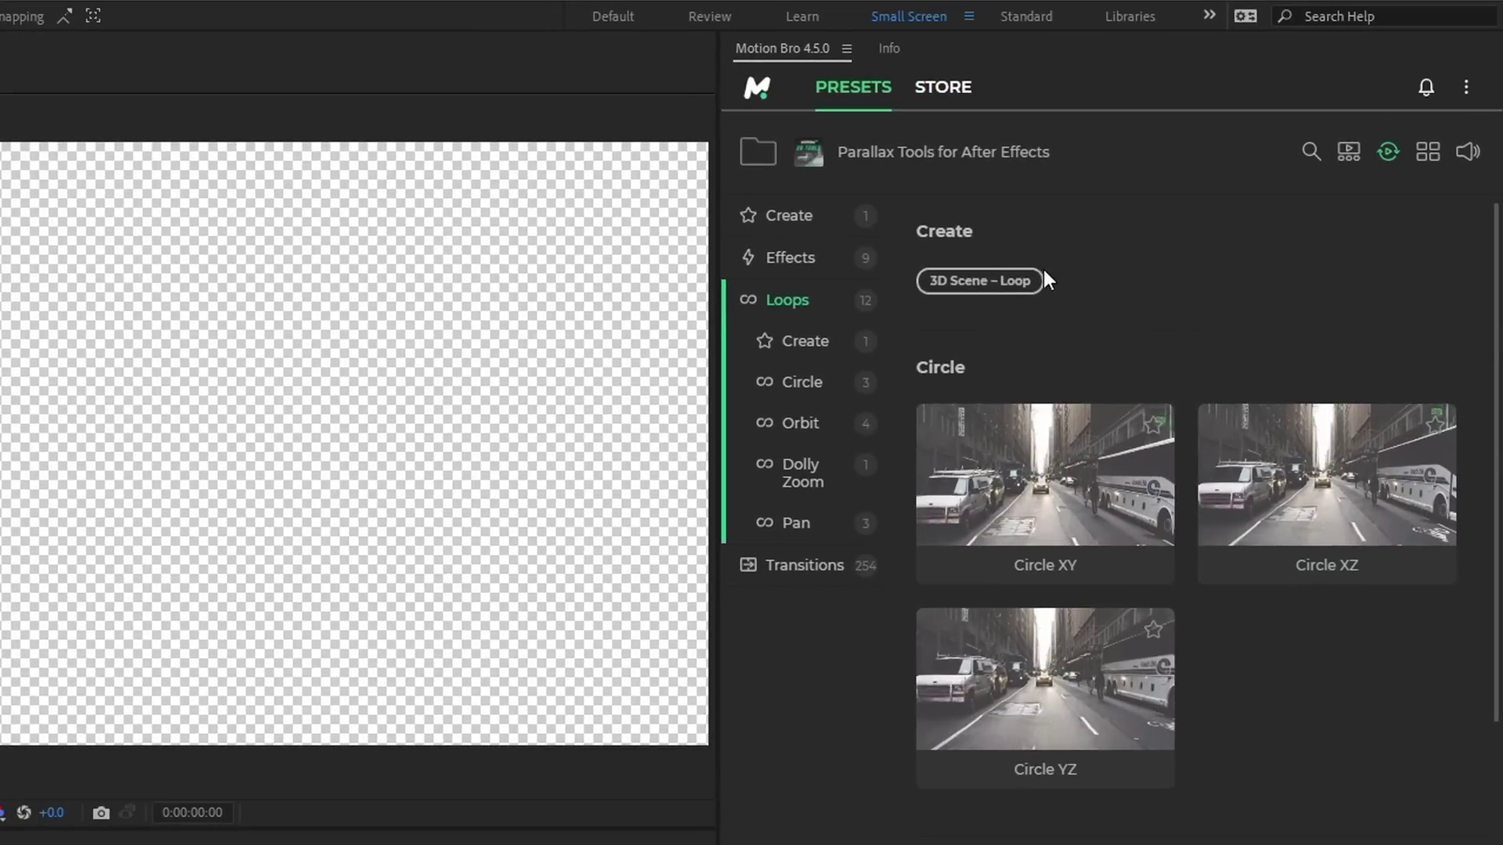
{"action": "left_click", "coordinate": [1180, 226]}
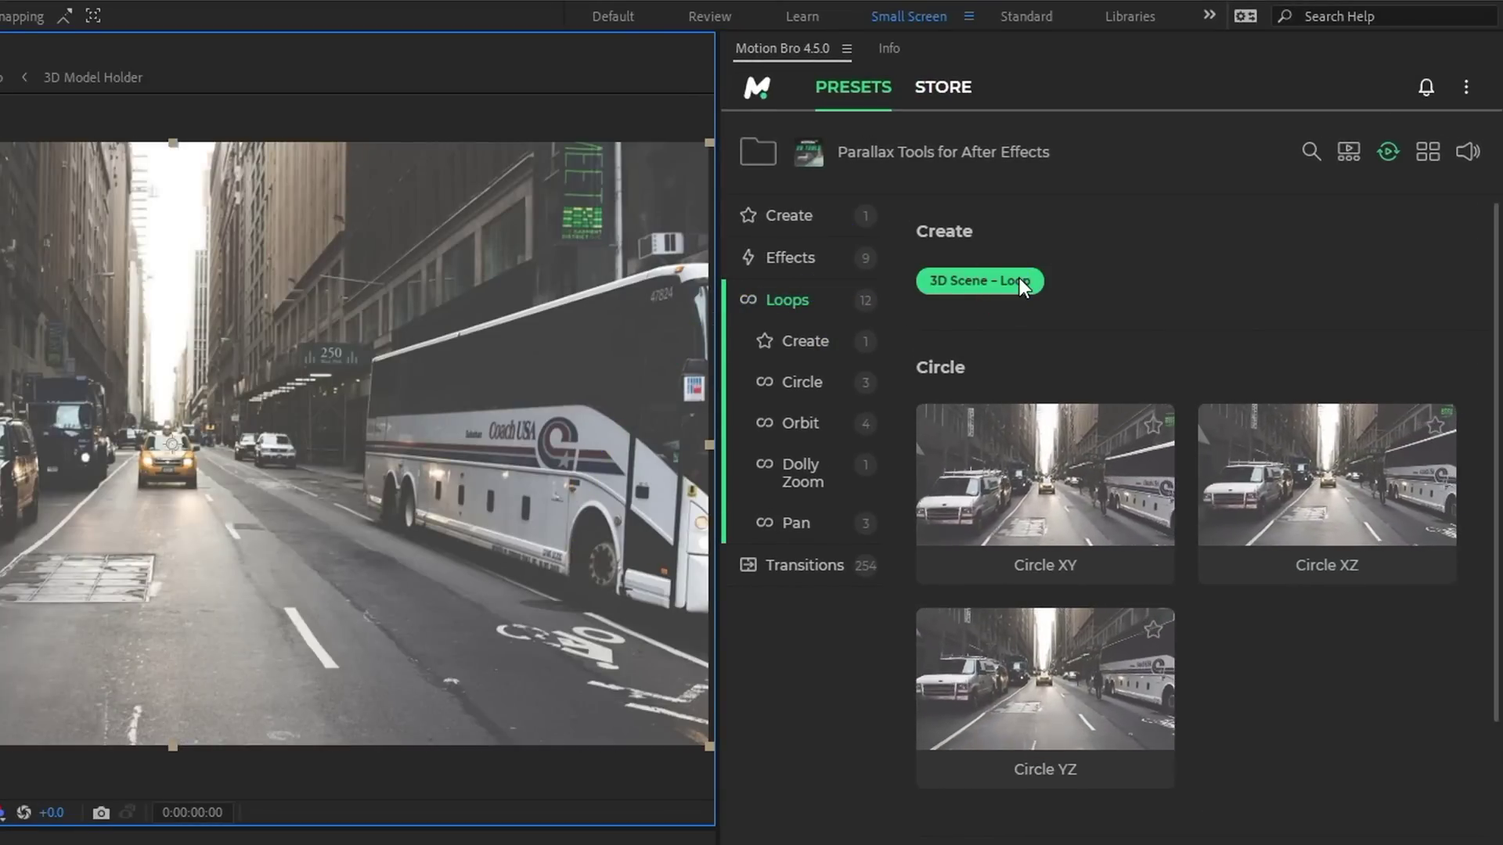
{"action": "left_click", "coordinate": [1069, 565]}
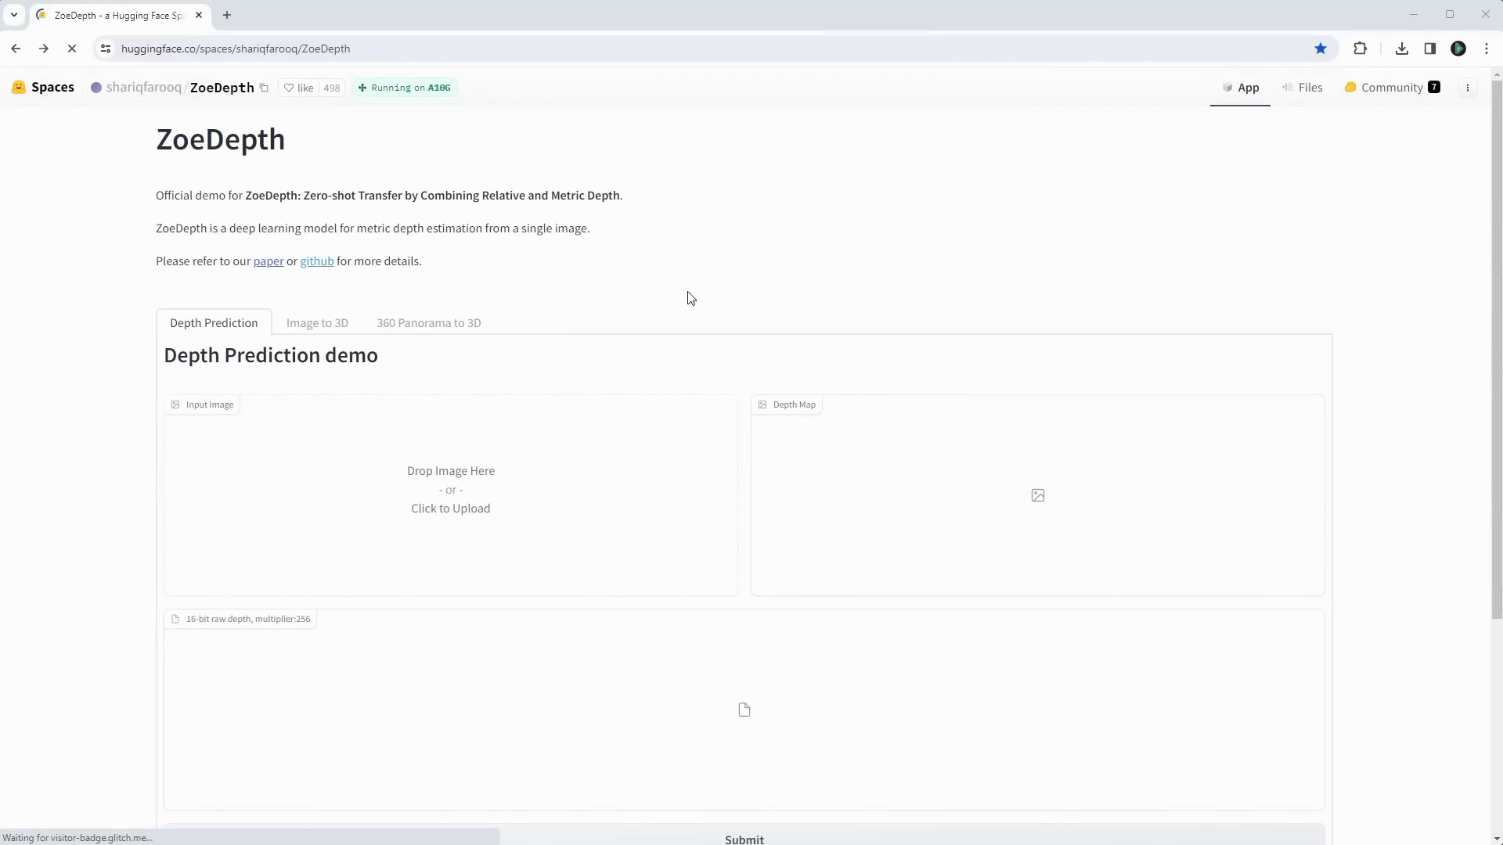
- Load parking_1920x1080.png into ZoeDepth's Image to 3D converter and generate the 3D mesh
{"action": "left_click", "coordinate": [337, 324]}
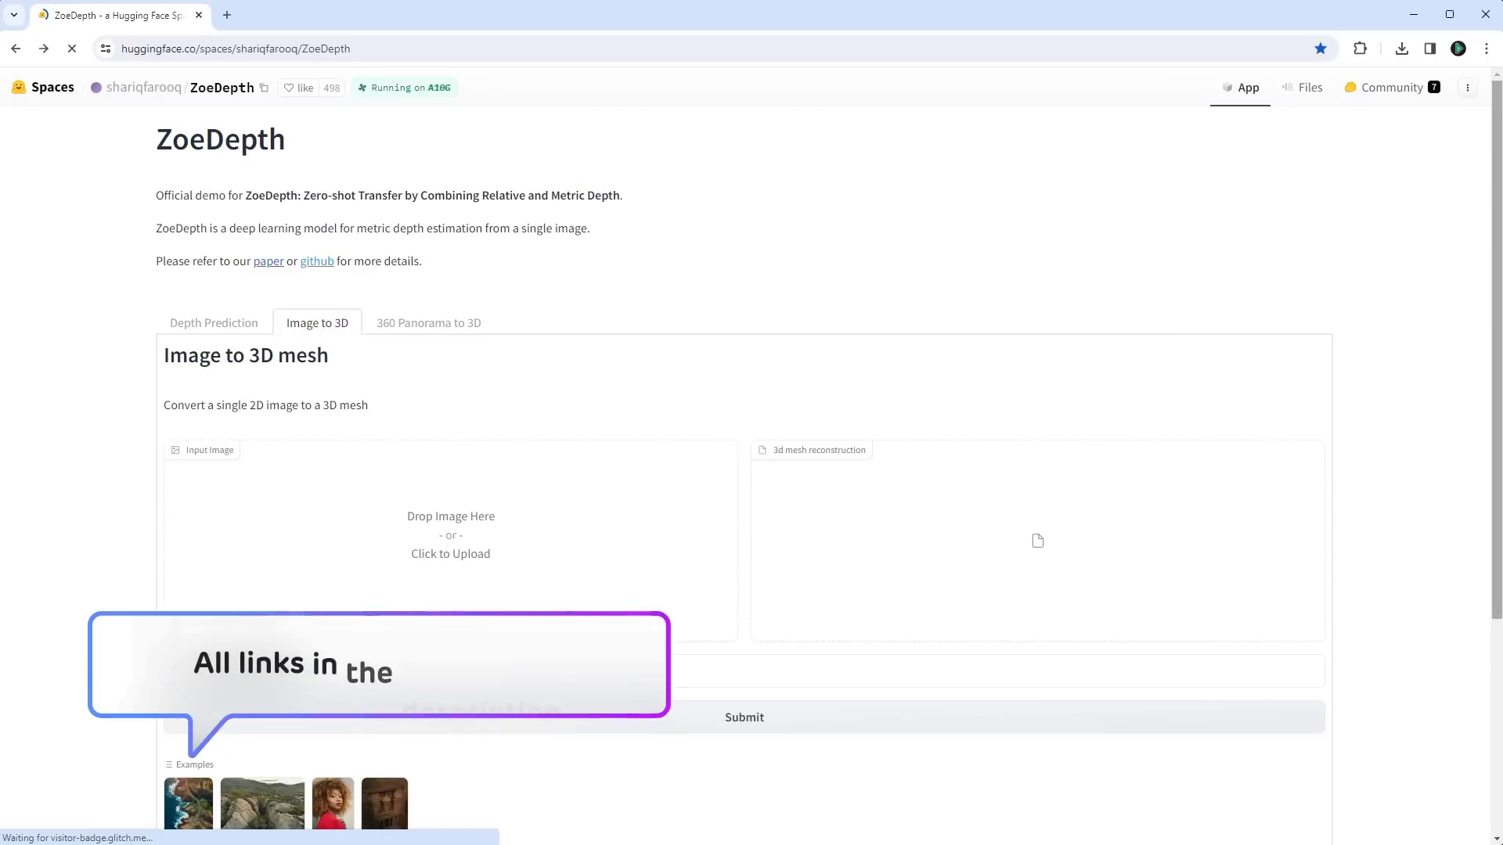
{"action": "key", "text": "alt+Tab"}
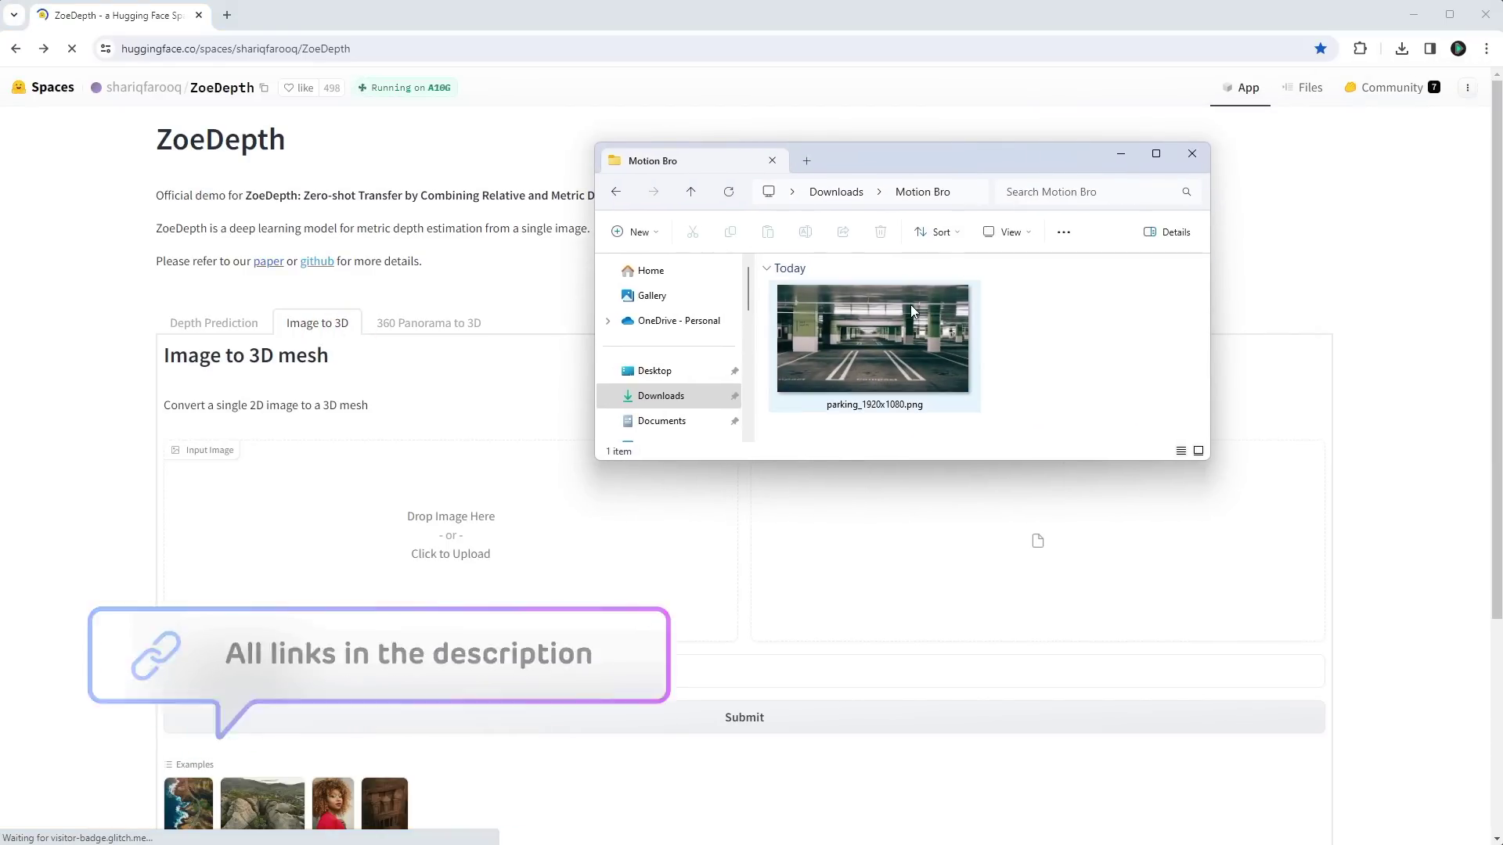
{"action": "left_click_drag", "start_coordinate": [909, 304], "coordinate": [504, 539]}
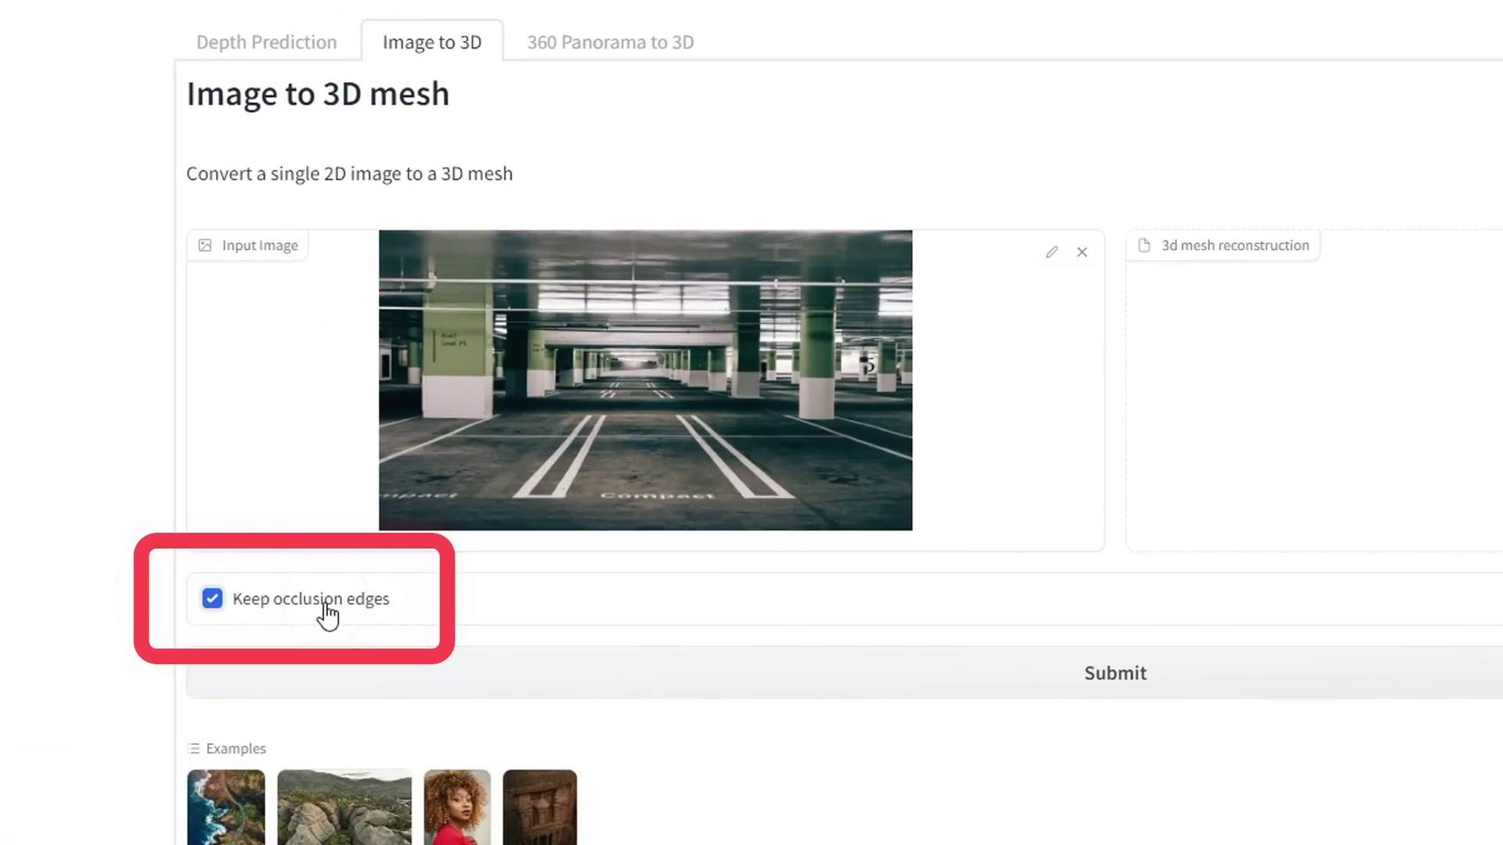
{"action": "left_click", "coordinate": [945, 677]}
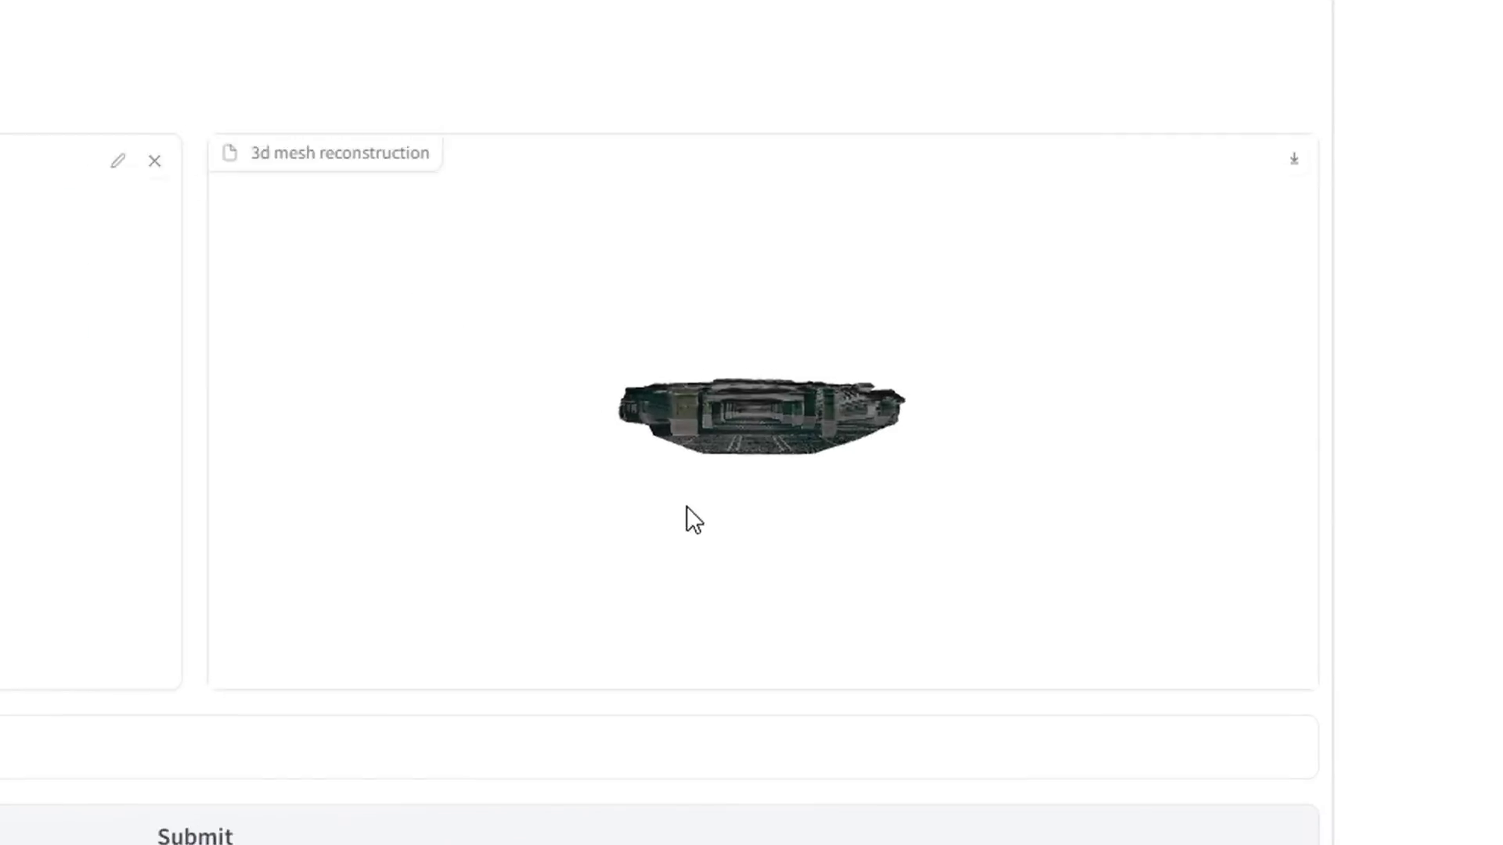
{"action": "scroll", "coordinate": [750, 482], "scroll_direction": "up", "scroll_amount": 5}
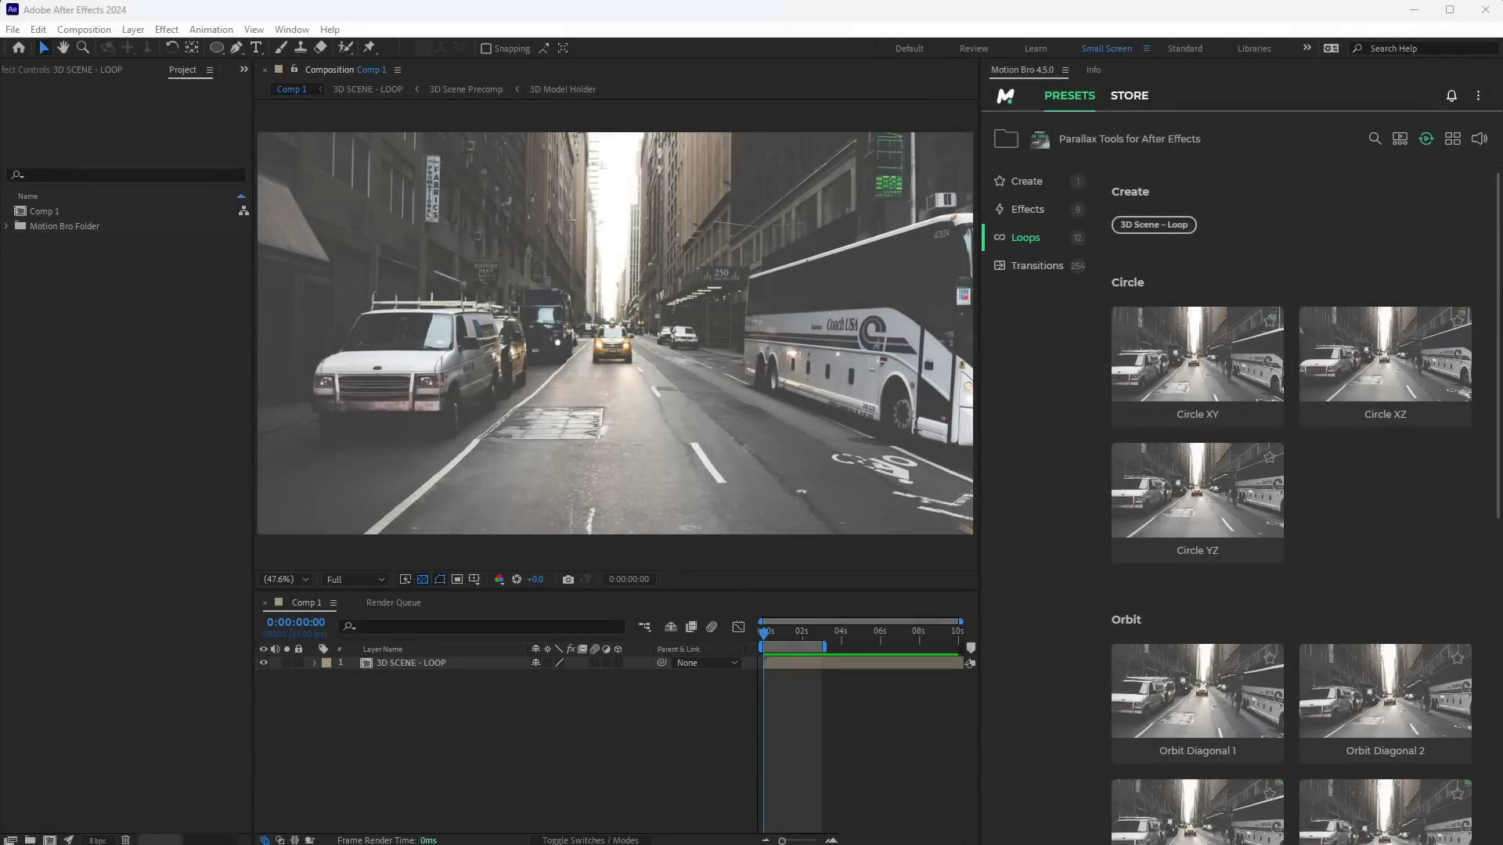
- Import Parking.glb into the After Effects Project panel
{"action": "key", "text": "alt+Tab"}
{"action": "left_click_drag", "start_coordinate": [587, 374], "coordinate": [127, 393]}
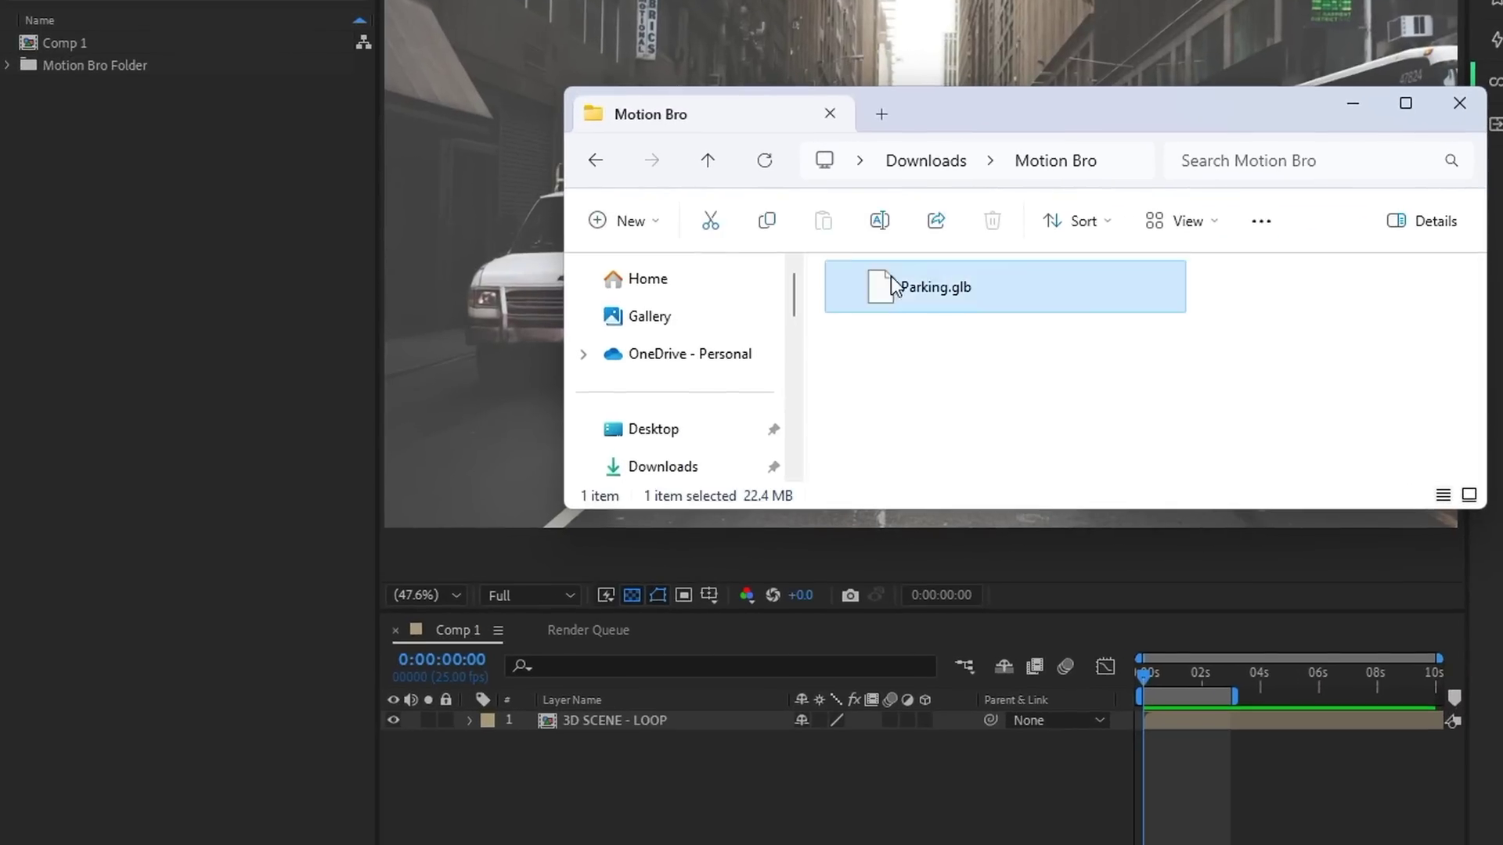
{"action": "left_click_drag", "start_coordinate": [188, 317], "coordinate": [187, 313]}
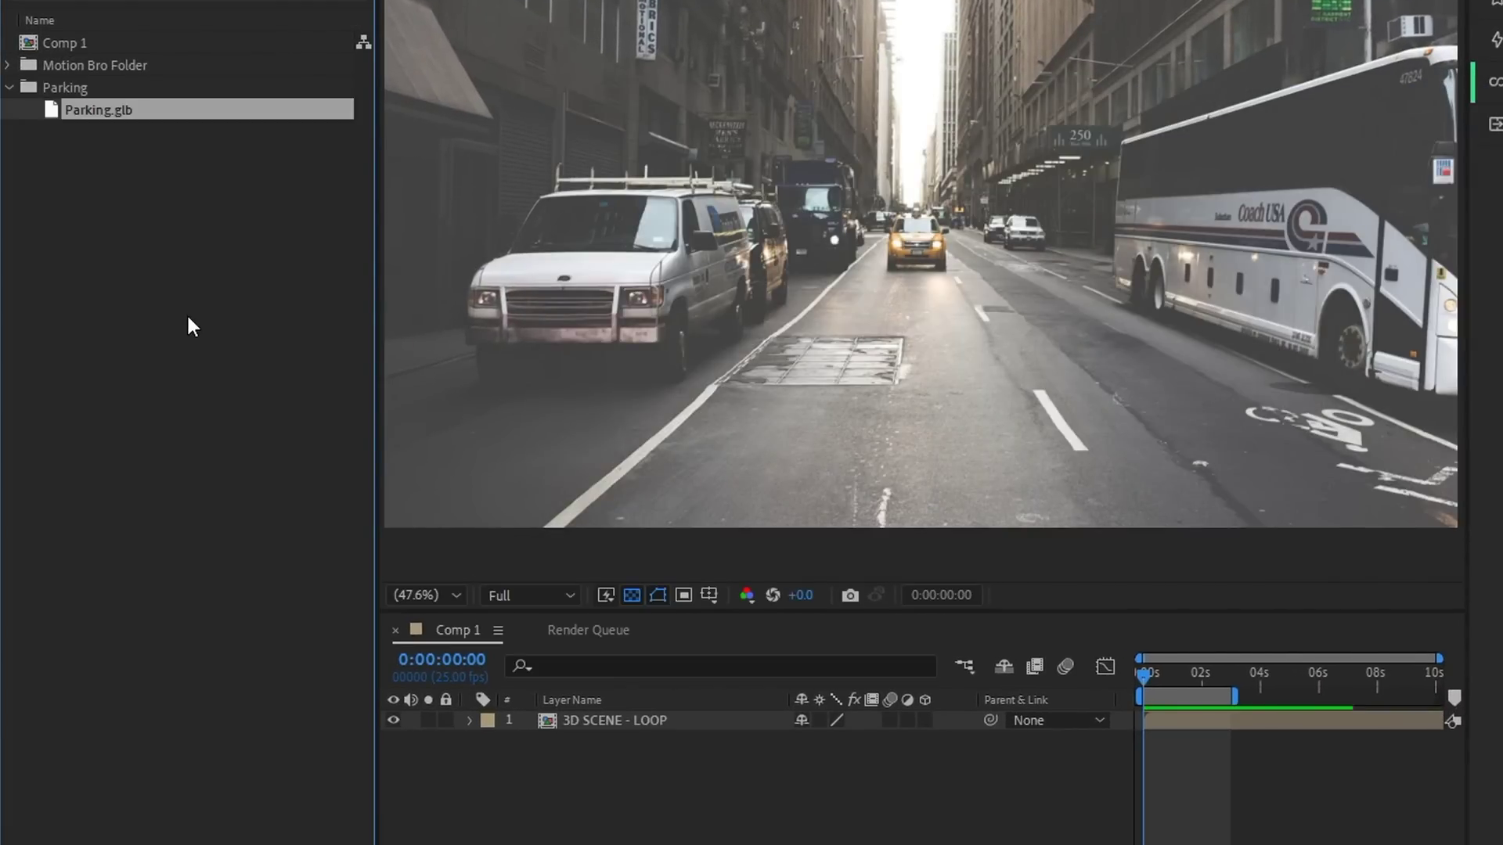
- Replace Street.glb with Parking.glb inside the 3D Model Holder composition
{"action": "double_click", "coordinate": [640, 721]}
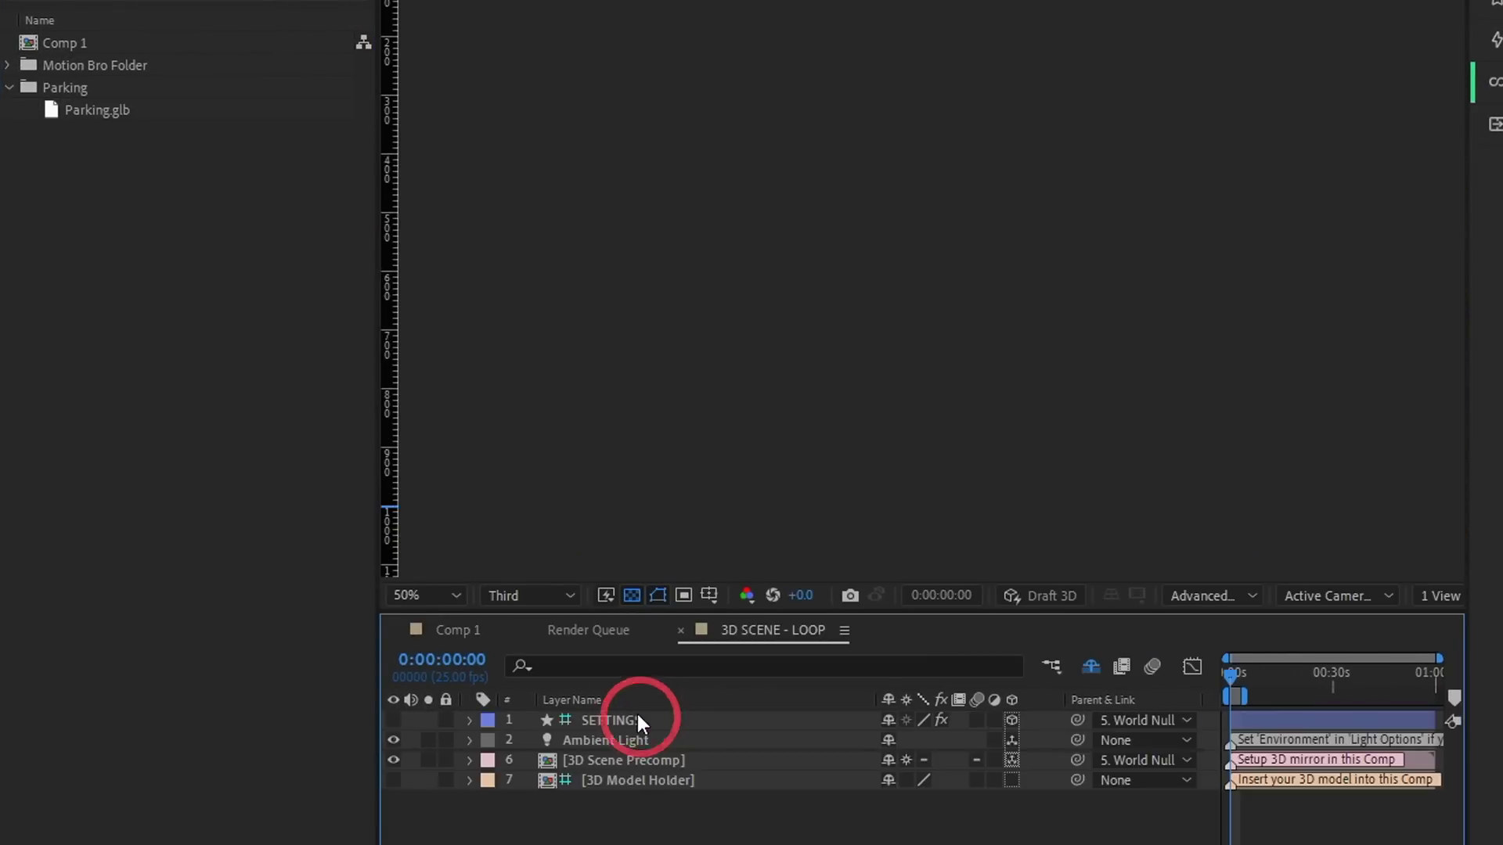
{"action": "left_click", "coordinate": [637, 781]}
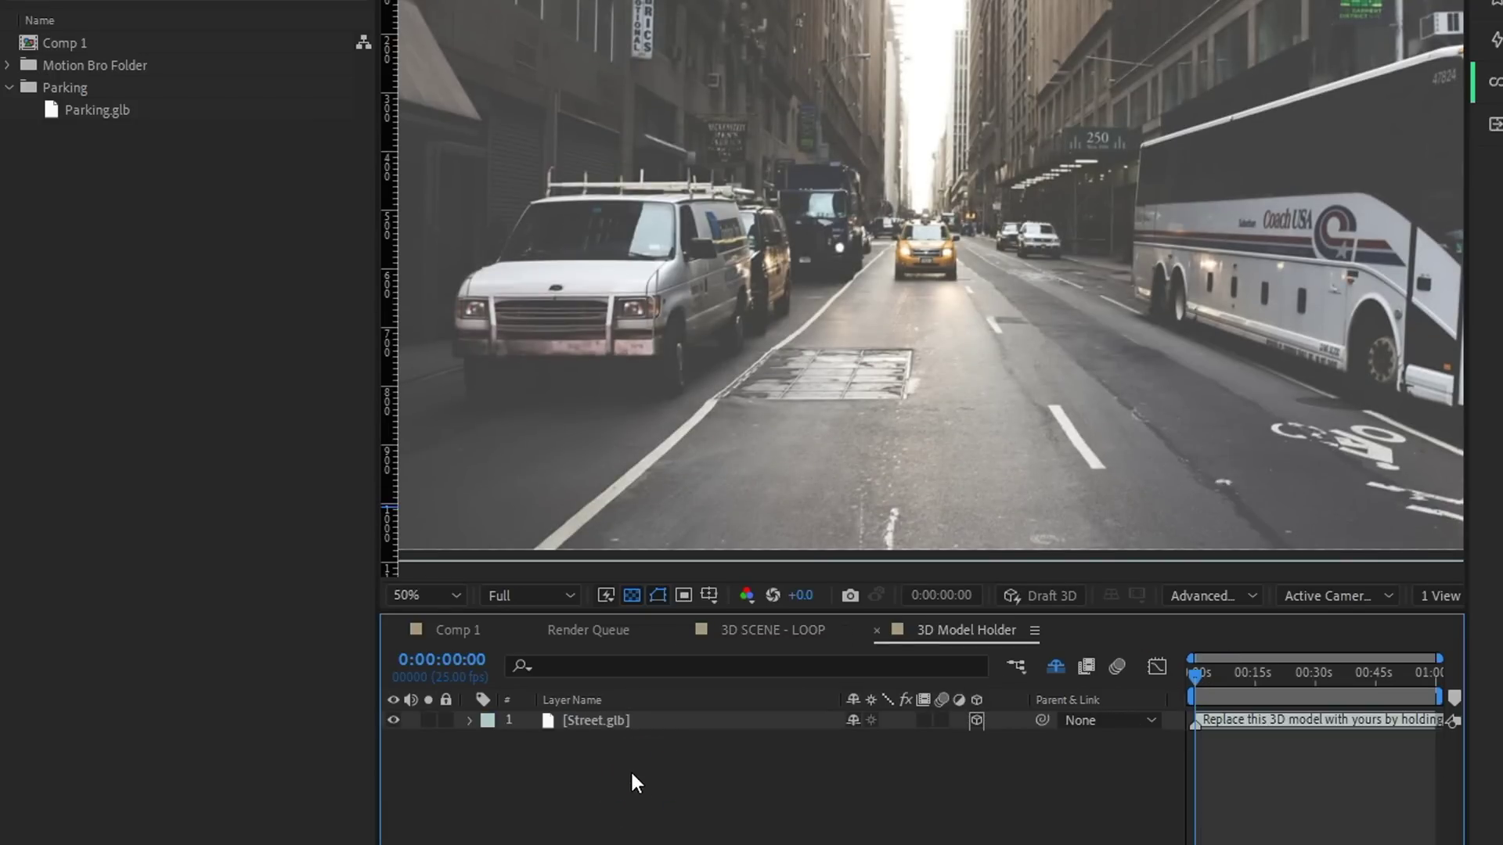
{"action": "left_click", "coordinate": [612, 718]}
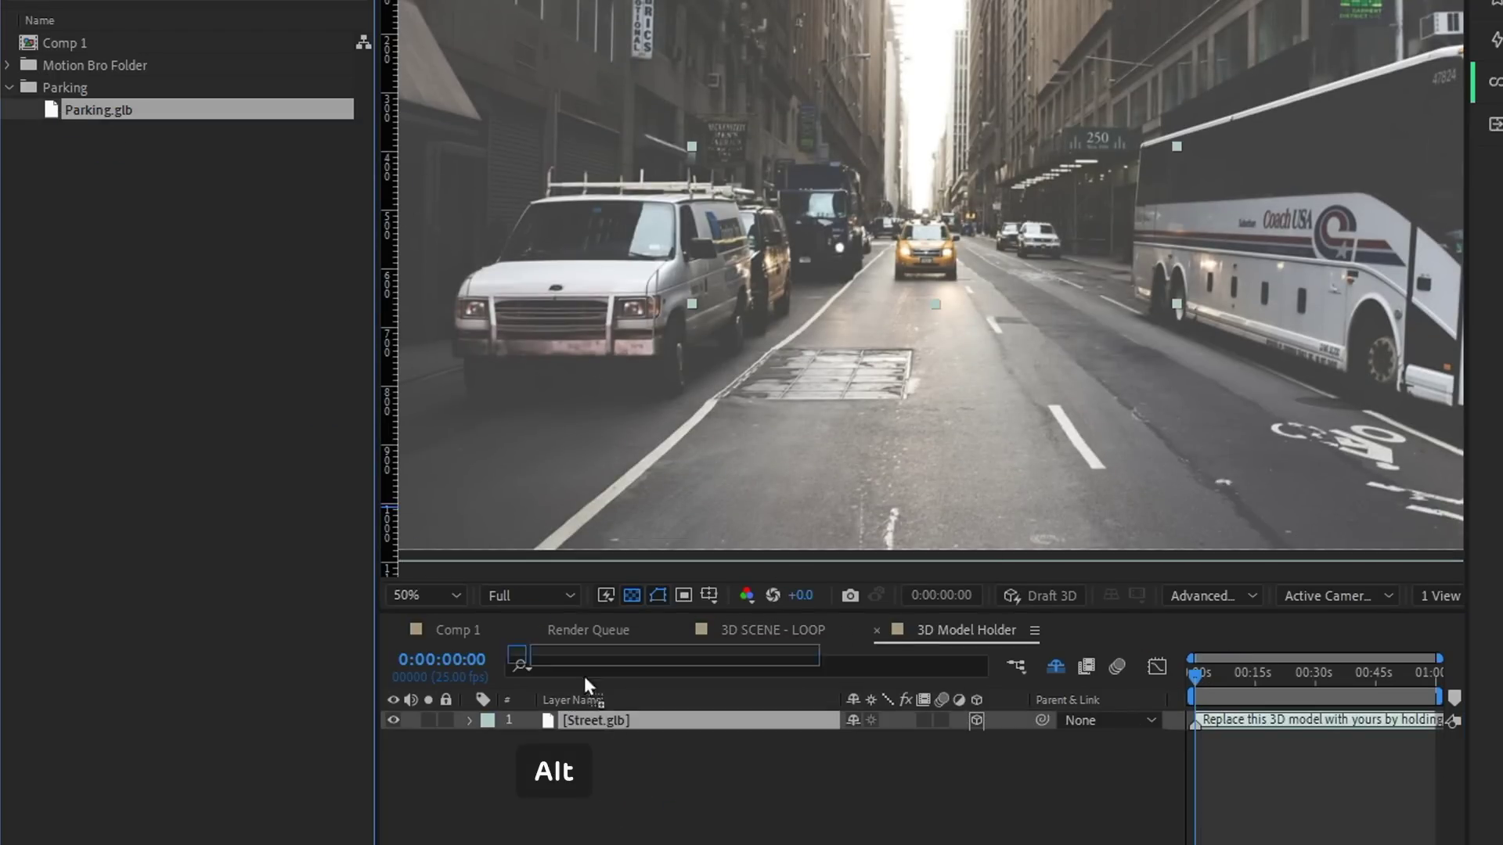
{"action": "left_click_drag", "start_coordinate": [612, 730], "coordinate": [609, 727]}
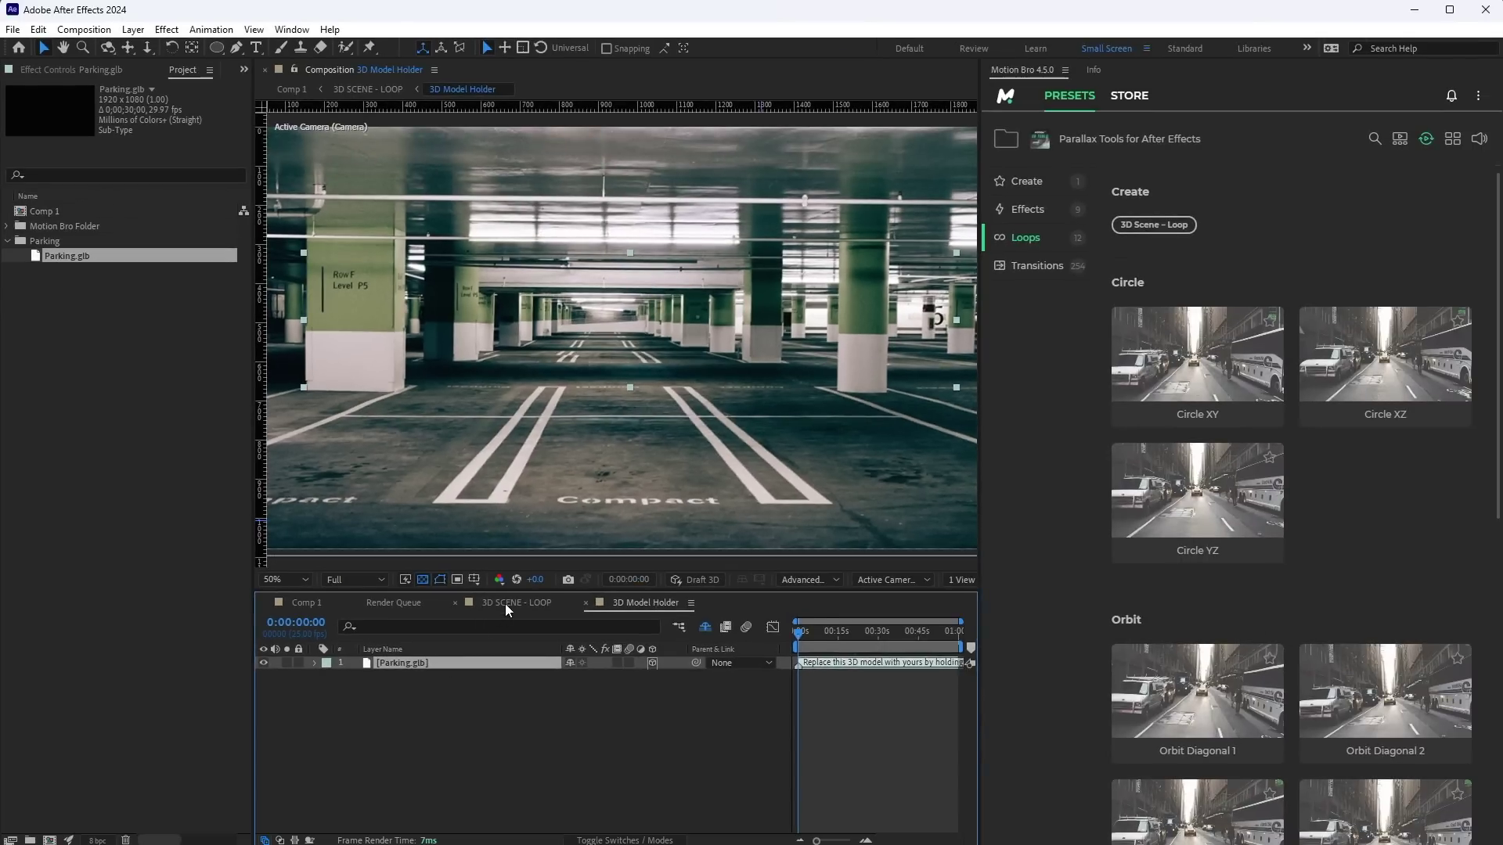
- Apply the Orbit Horizontal loop, after trying Pan Depth, and select the scene's SETTINGS layer
{"action": "left_click", "coordinate": [1024, 237]}
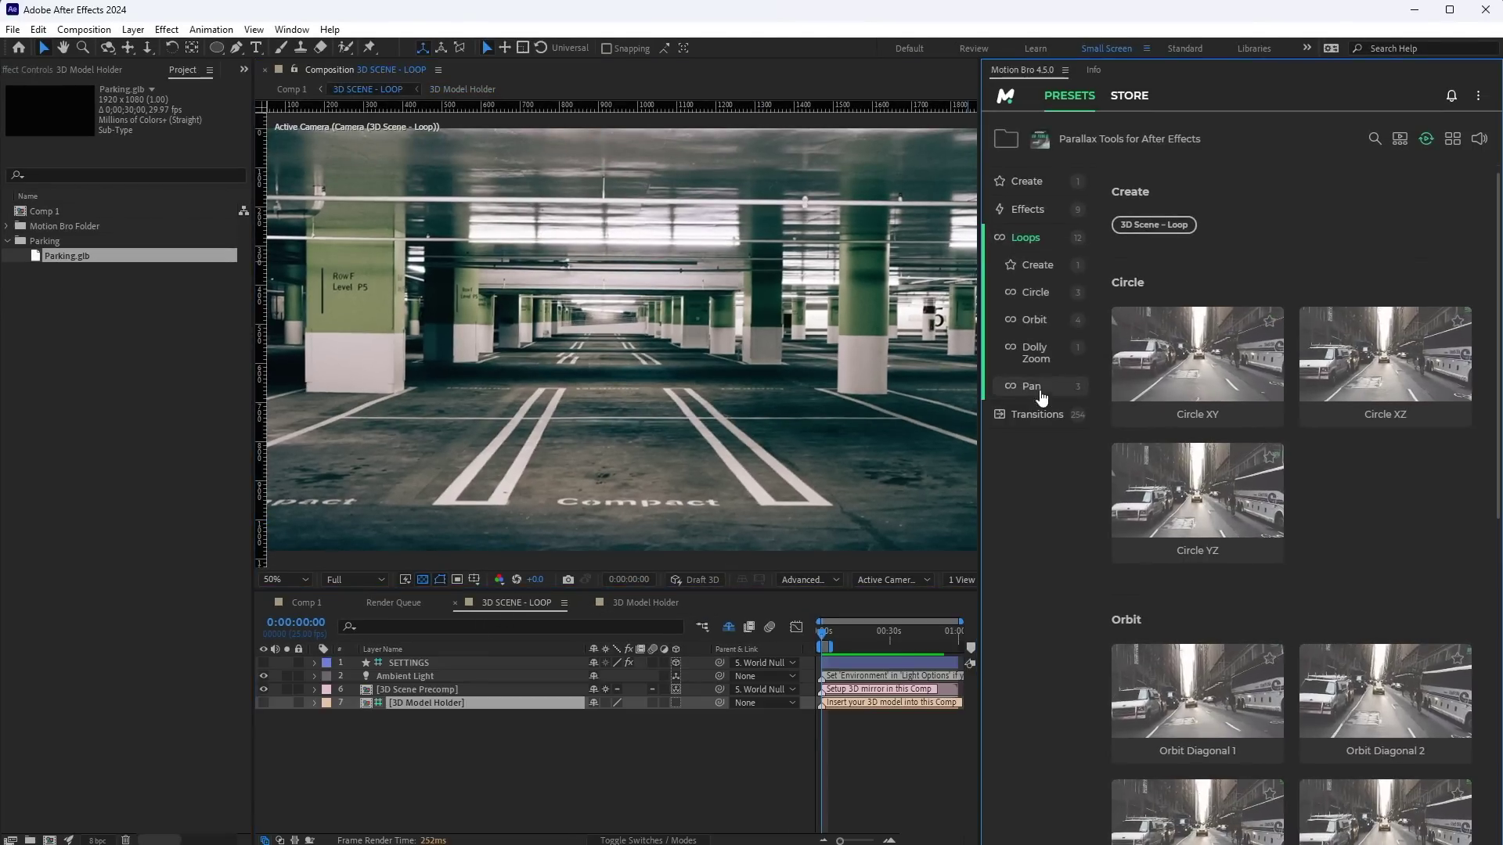
{"action": "left_click", "coordinate": [1038, 391]}
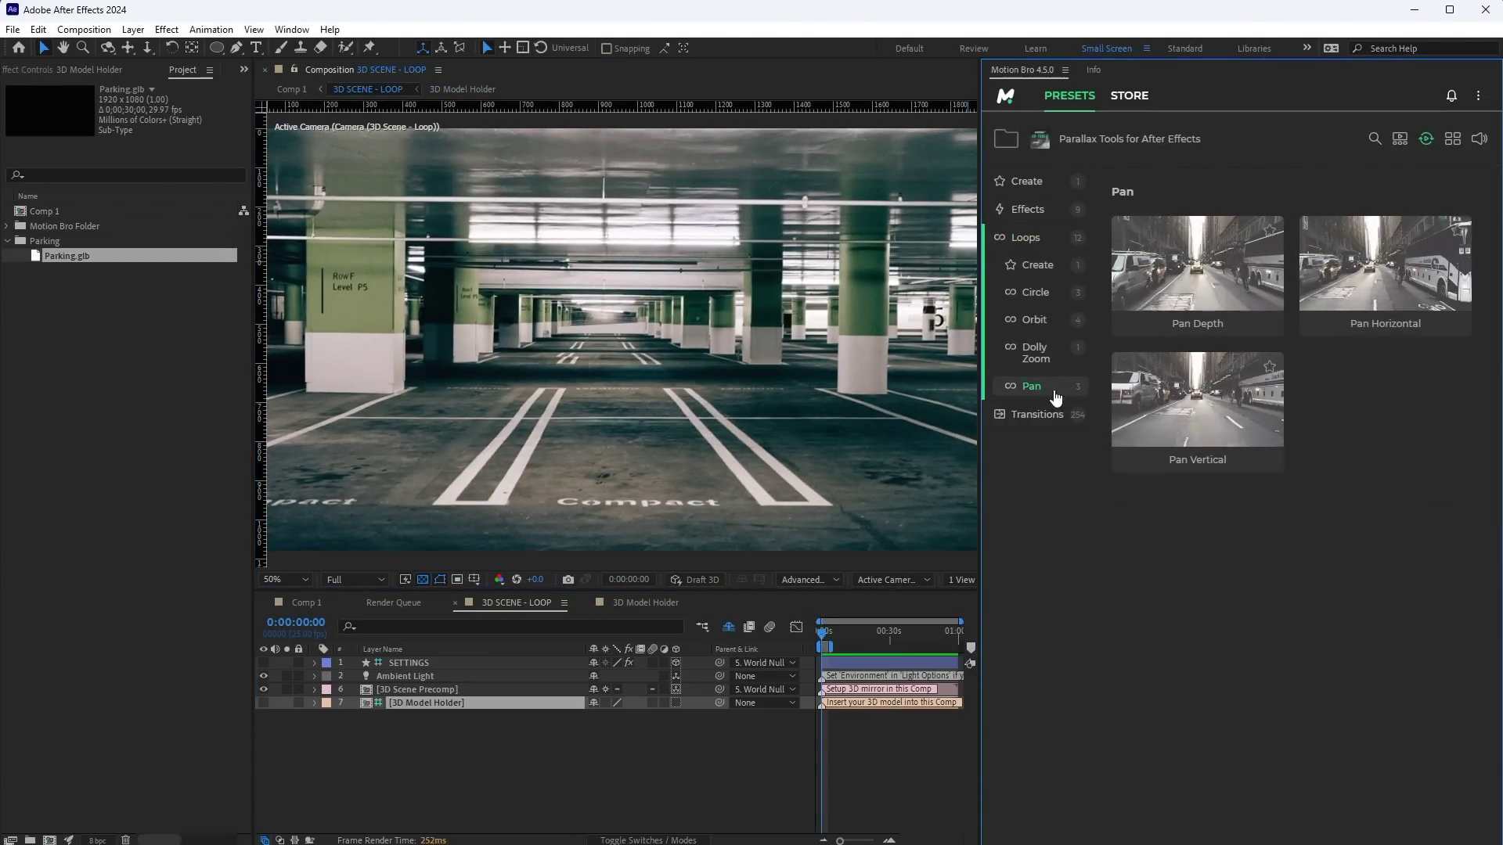
{"action": "left_click", "coordinate": [1186, 328]}
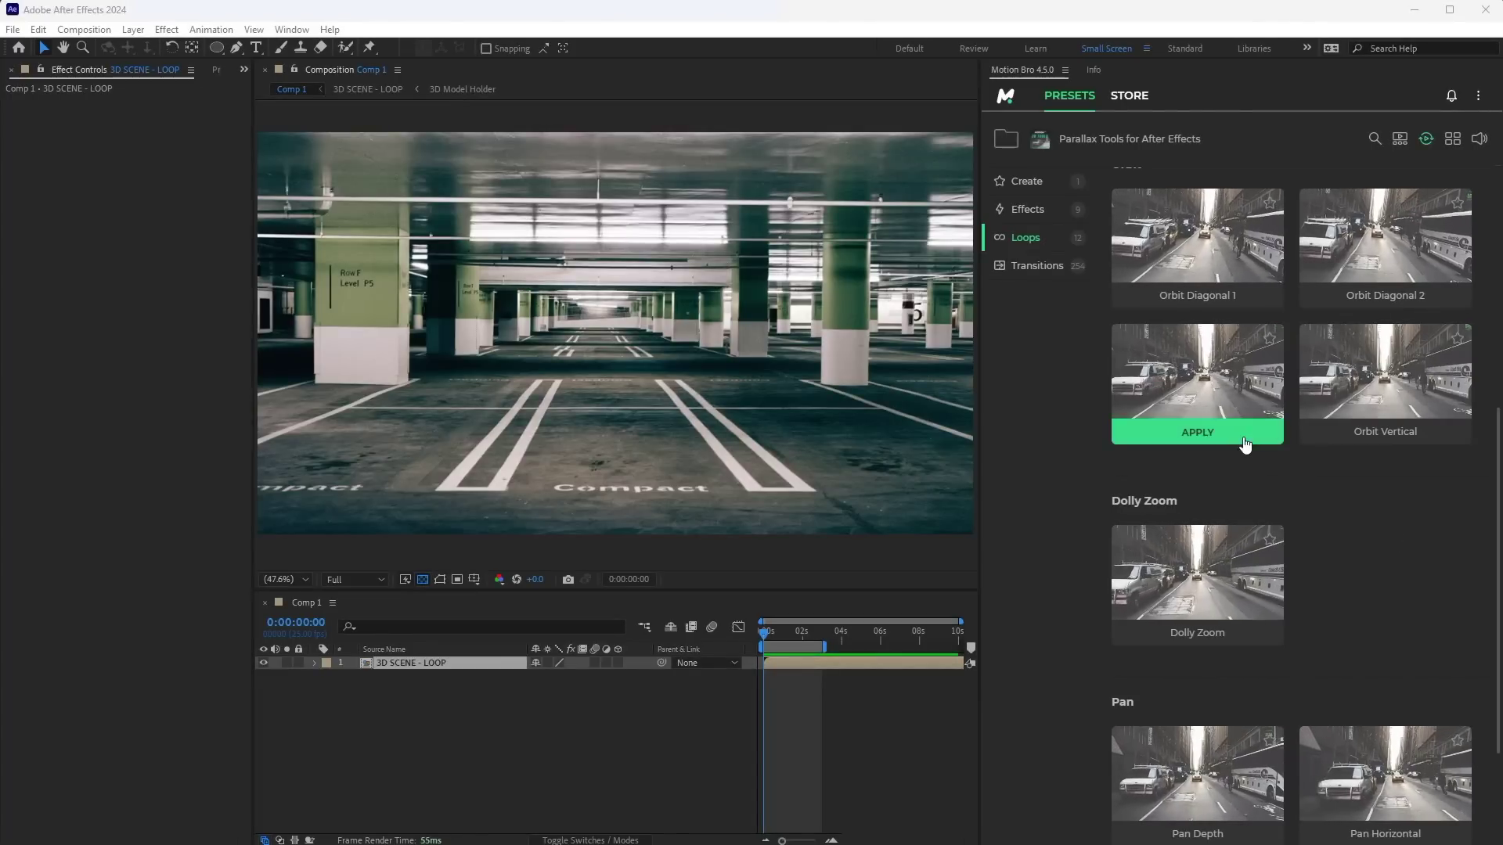
{"action": "left_click", "coordinate": [1242, 437]}
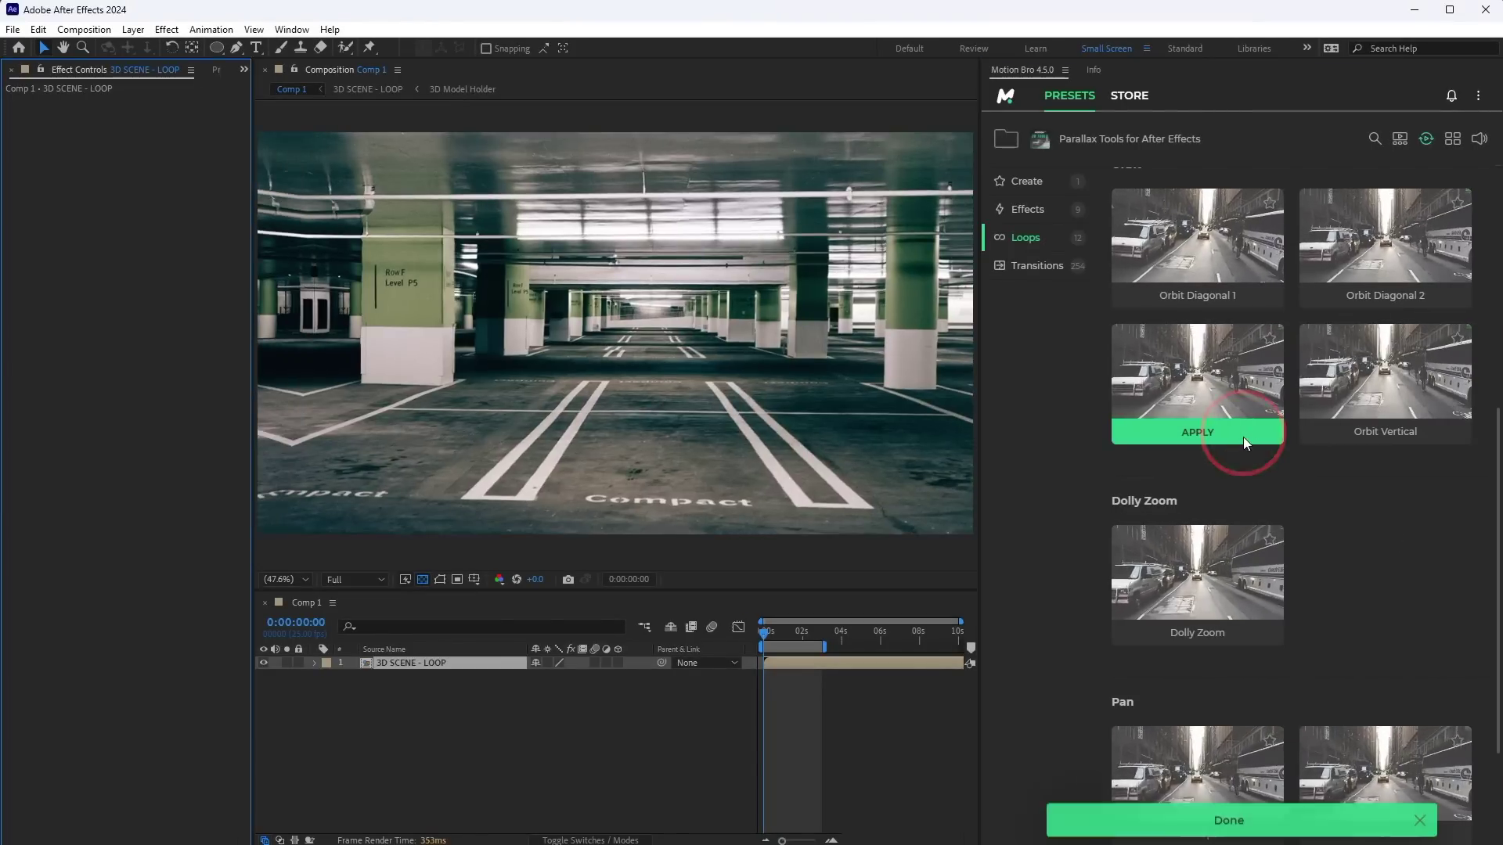
{"action": "double_click", "coordinate": [475, 664]}
{"action": "left_click", "coordinate": [476, 663]}
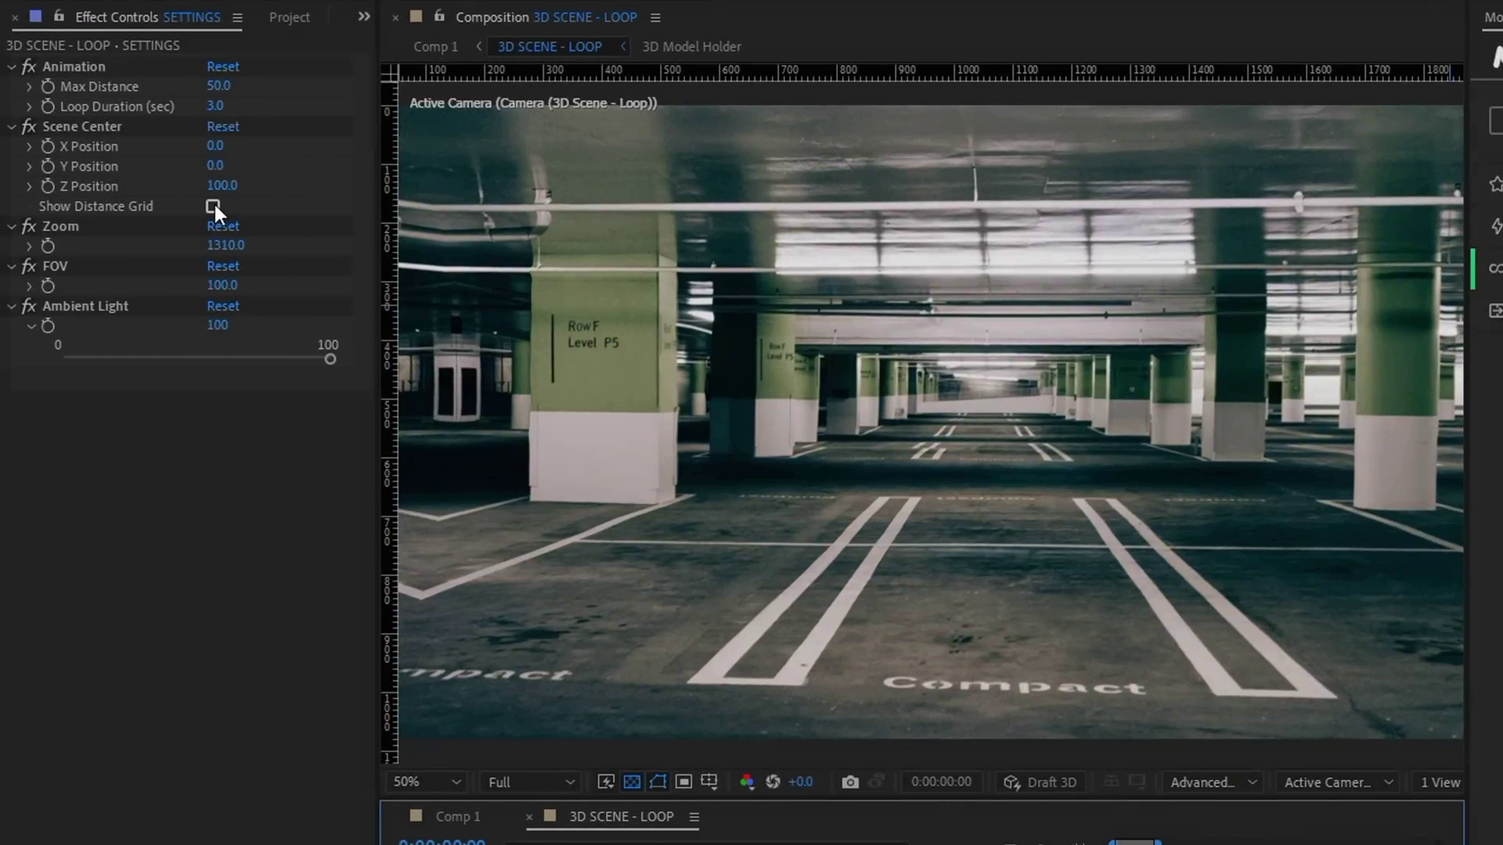
- Show the distance grid and push the Scene Center Z deeper into the garage, to 1775
{"action": "left_click", "coordinate": [213, 206]}
{"action": "left_click_drag", "start_coordinate": [222, 185], "coordinate": [1290, 384]}
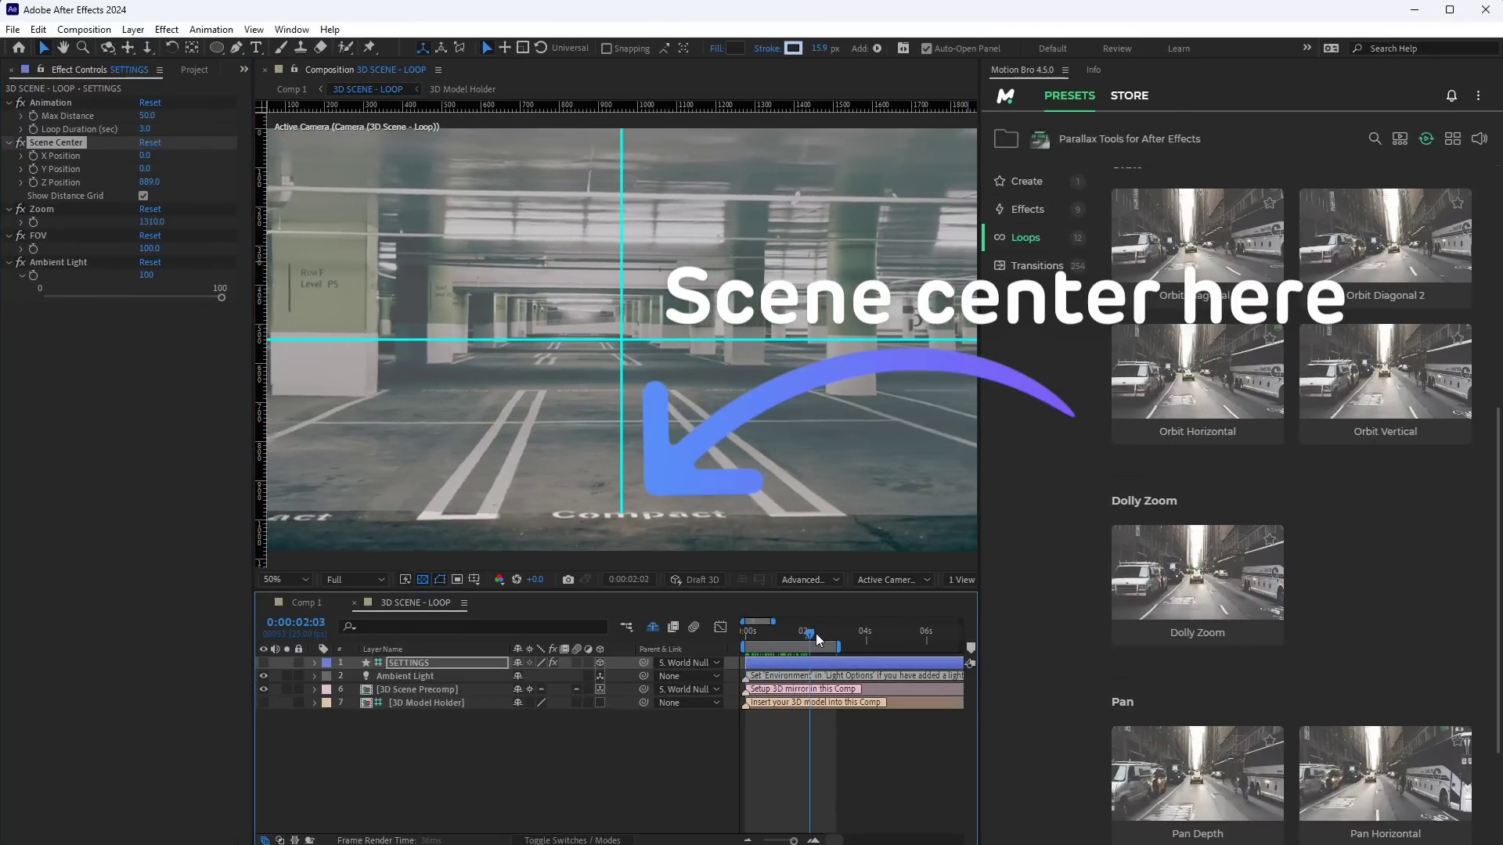
{"action": "left_click_drag", "start_coordinate": [816, 639], "coordinate": [837, 639]}
{"action": "left_click_drag", "start_coordinate": [151, 181], "coordinate": [753, 277]}
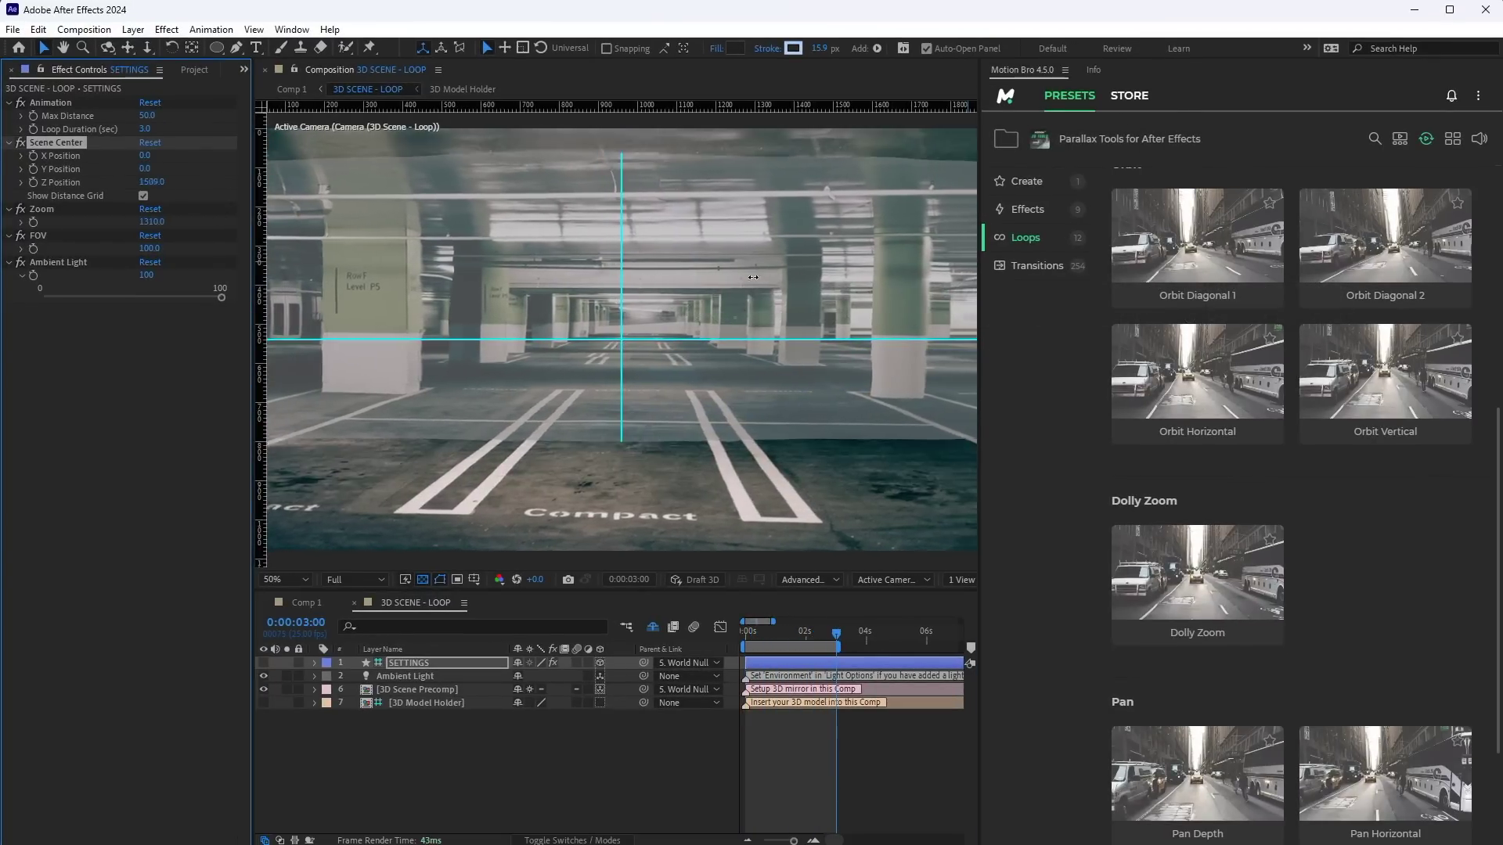
{"action": "left_click", "coordinate": [776, 636]}
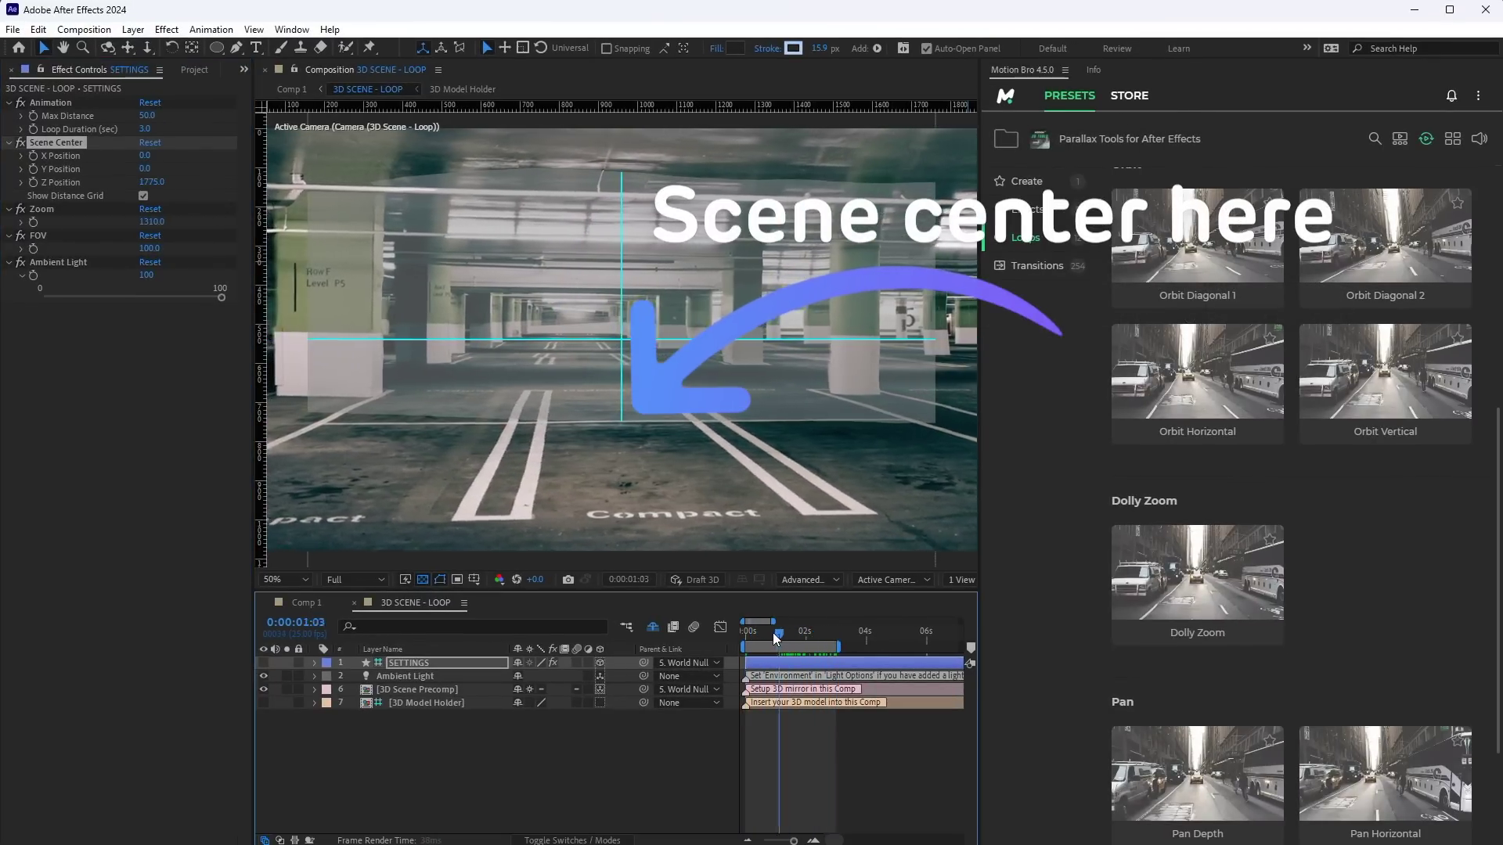
{"action": "left_click_drag", "start_coordinate": [777, 638], "coordinate": [714, 640]}
- Set the field of view to 99, hide the distance grid, adjust Max Distance and loop duration, then preview
{"action": "mouse_move", "coordinate": [149, 248]}
{"action": "left_mouse_down"}
{"action": "mouse_move", "coordinate": [168, 252]}
{"action": "mouse_move", "coordinate": [148, 252]}
{"action": "left_mouse_up"}
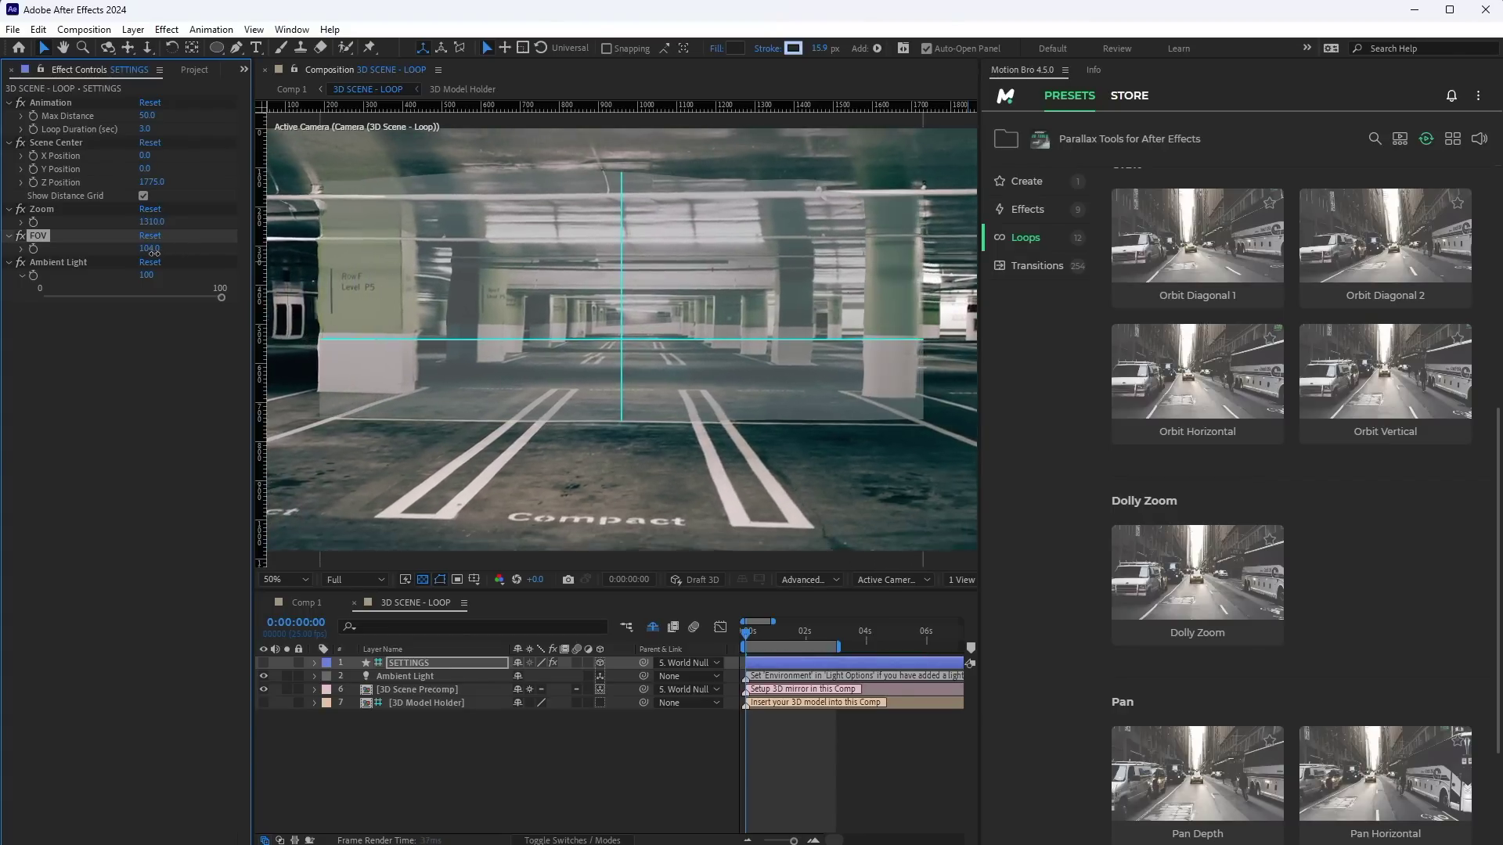
{"action": "left_click", "coordinate": [144, 196]}
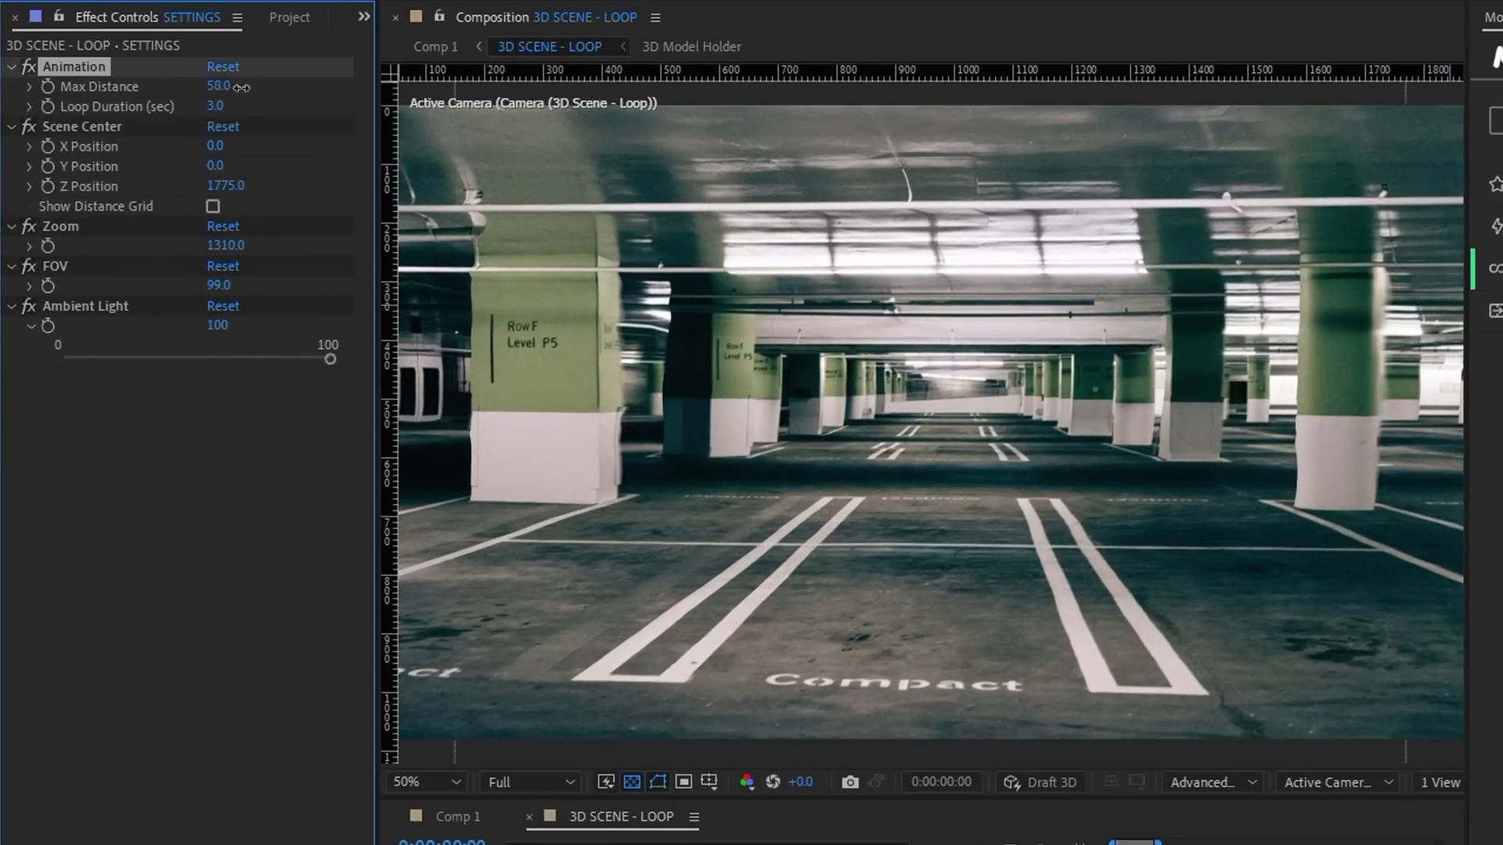
{"action": "left_click_drag", "start_coordinate": [241, 88], "coordinate": [232, 88]}
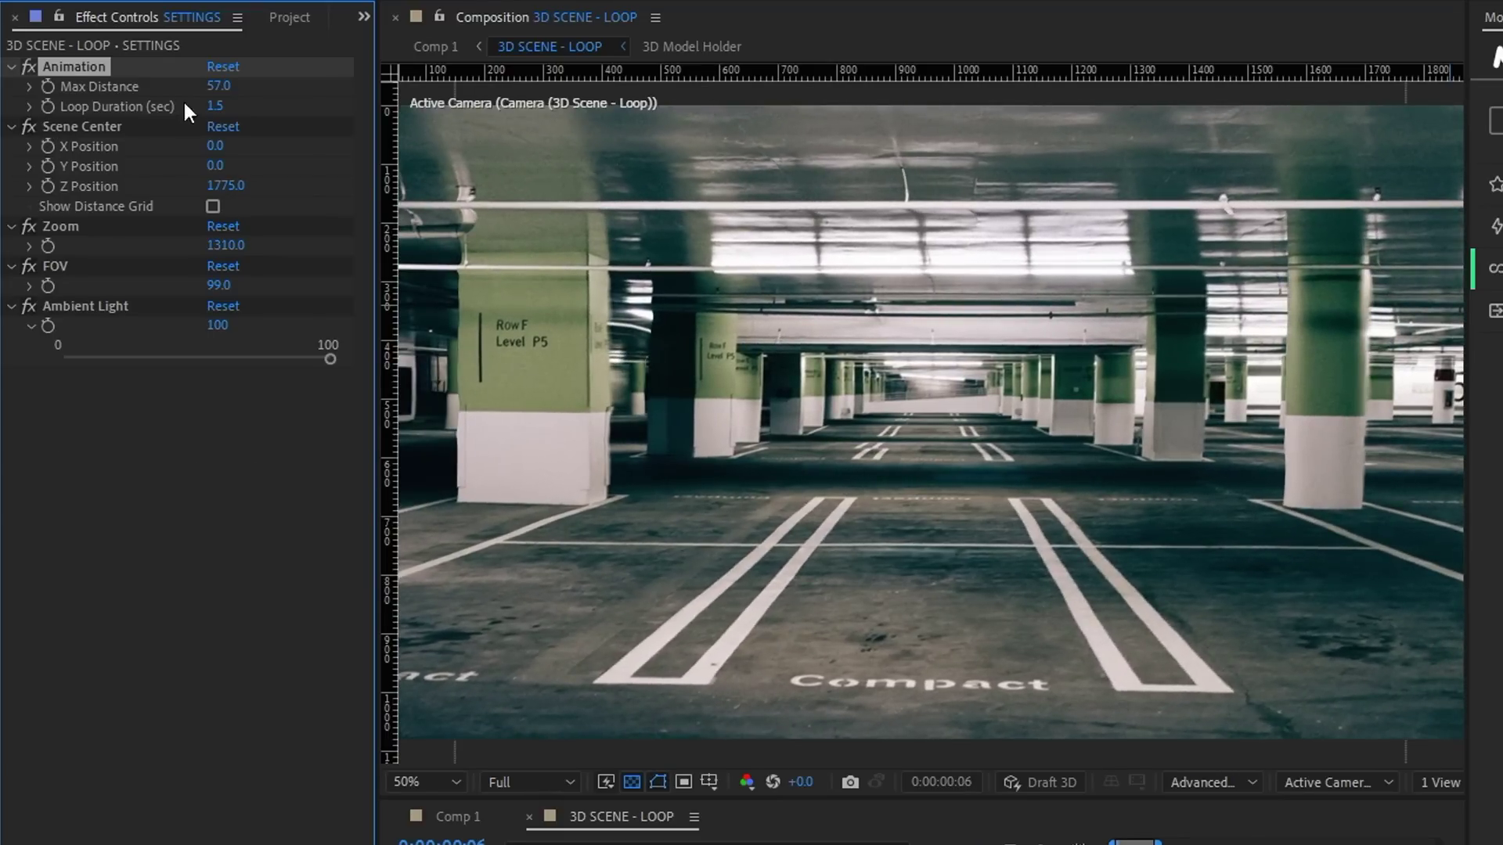
{"action": "left_click_drag", "start_coordinate": [213, 106], "coordinate": [377, 111]}
{"action": "key", "text": "space"}
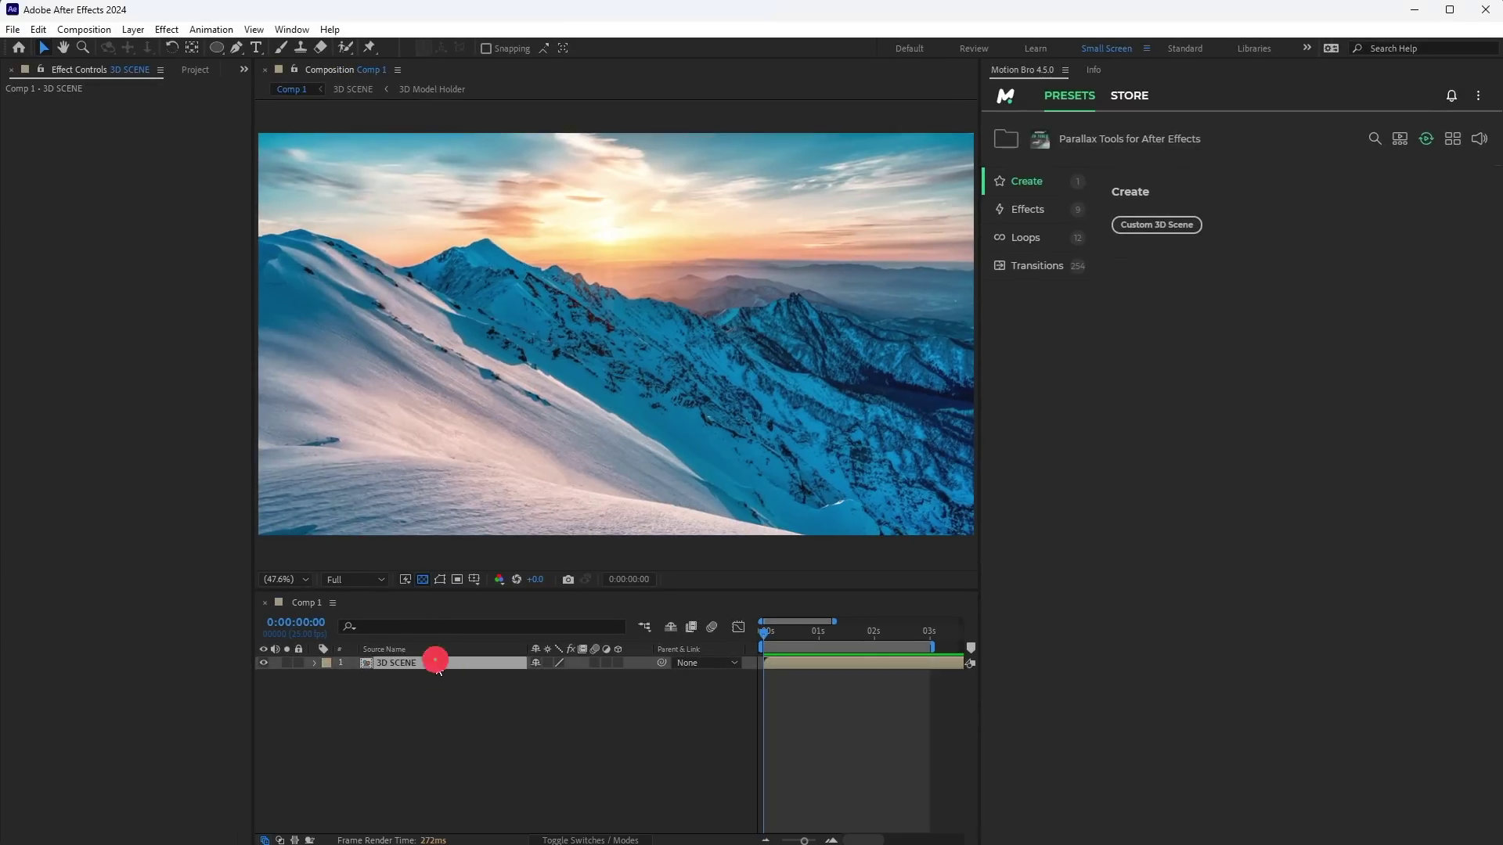
- Keyframe the SETTINGS camera Position and Rotation so the camera pushes in toward the mountains
{"action": "double_click", "coordinate": [435, 663]}
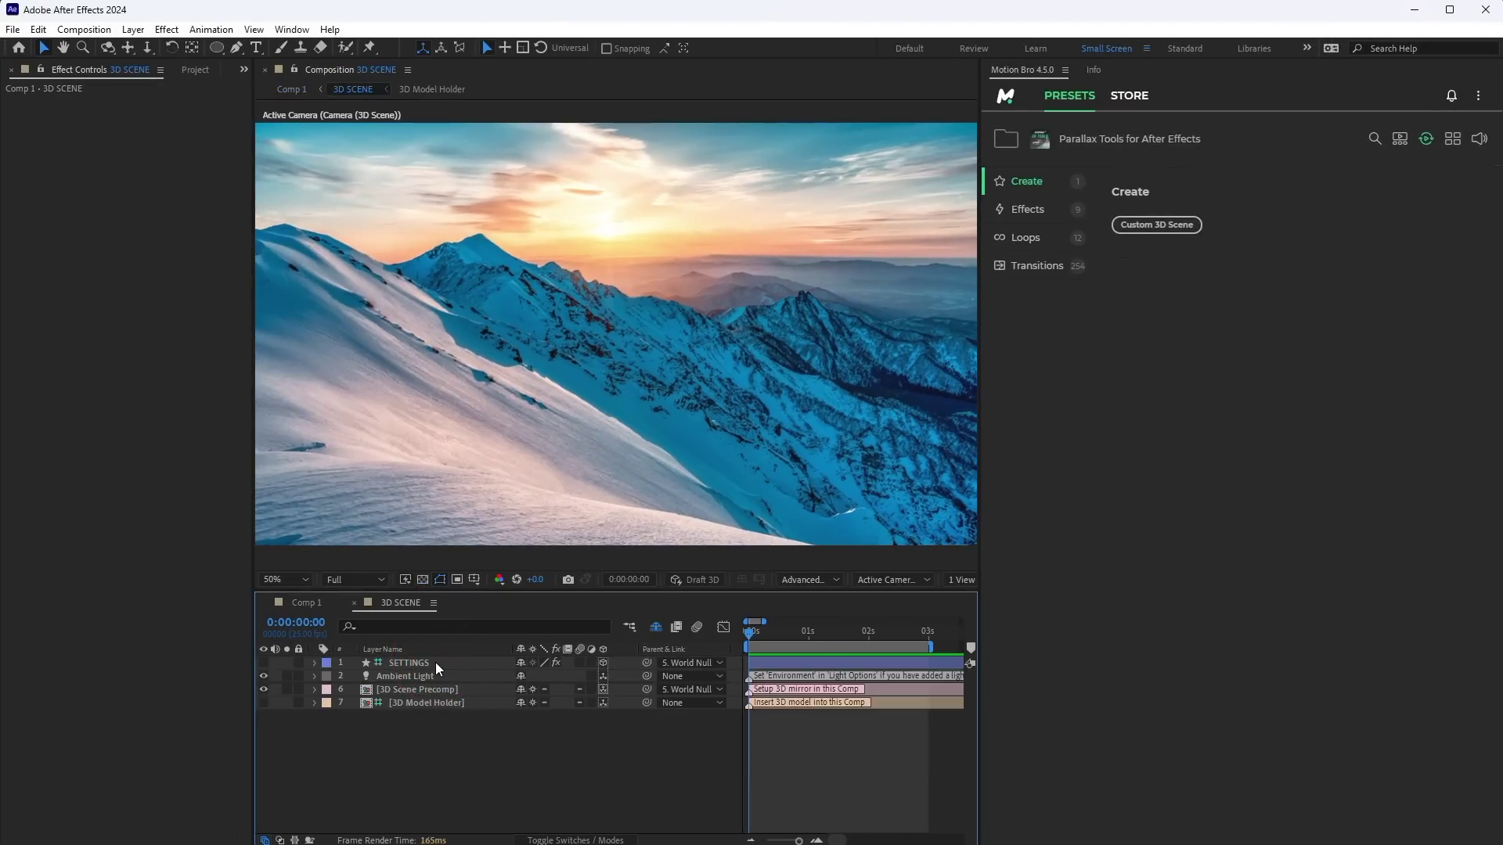
{"action": "left_click", "coordinate": [436, 665]}
{"action": "left_click", "coordinate": [33, 221]}
{"action": "left_click", "coordinate": [33, 235]}
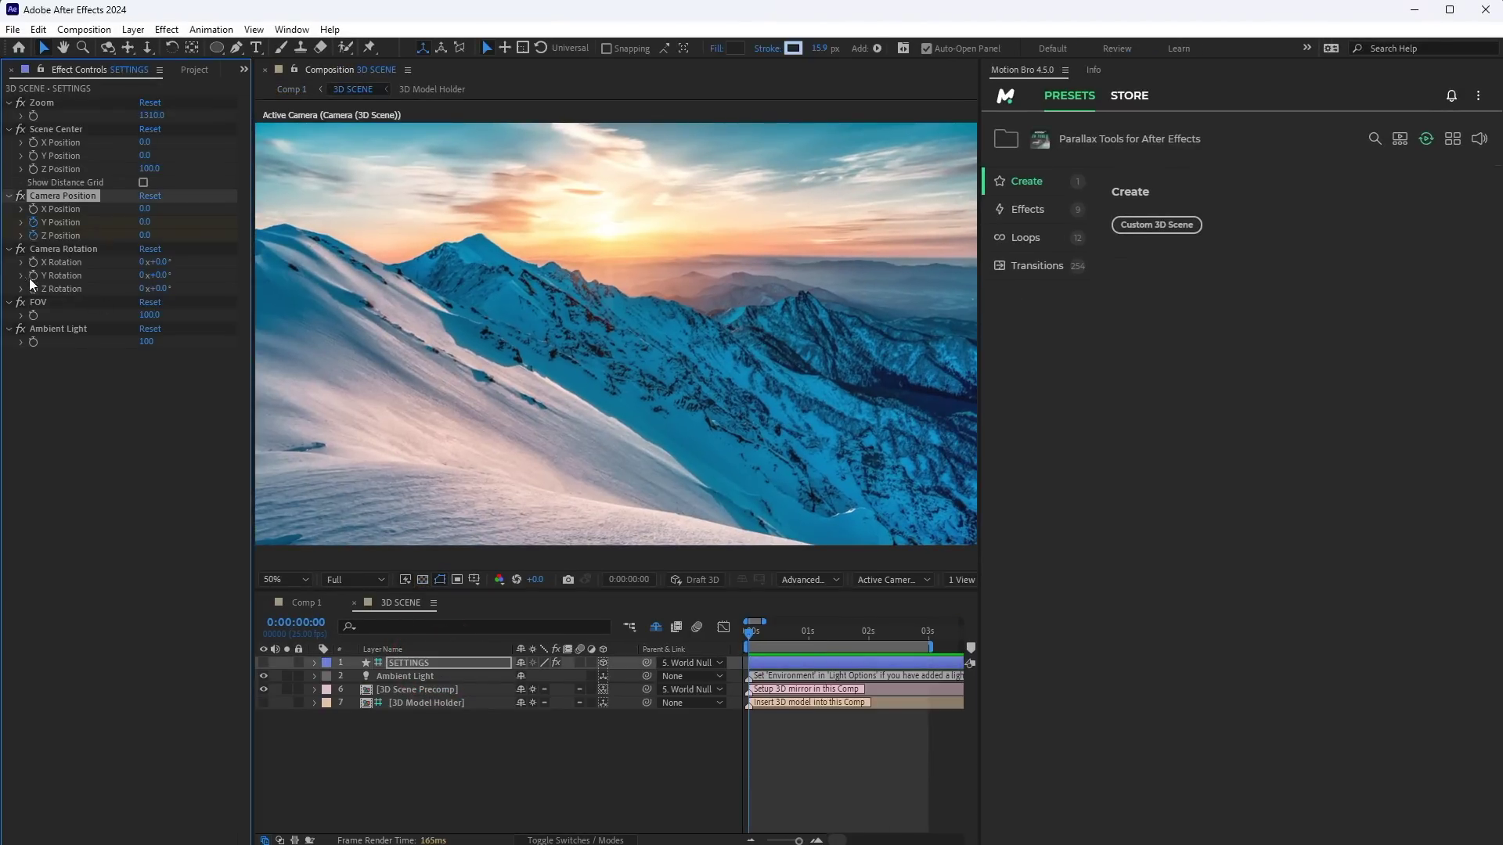
{"action": "left_click", "coordinate": [33, 276]}
{"action": "key", "text": "u"}
{"action": "left_click", "coordinate": [33, 289]}
{"action": "left_click", "coordinate": [926, 631]}
{"action": "left_click_drag", "start_coordinate": [522, 703], "coordinate": [603, 737]}
{"action": "left_click_drag", "start_coordinate": [523, 690], "coordinate": [426, 702]}
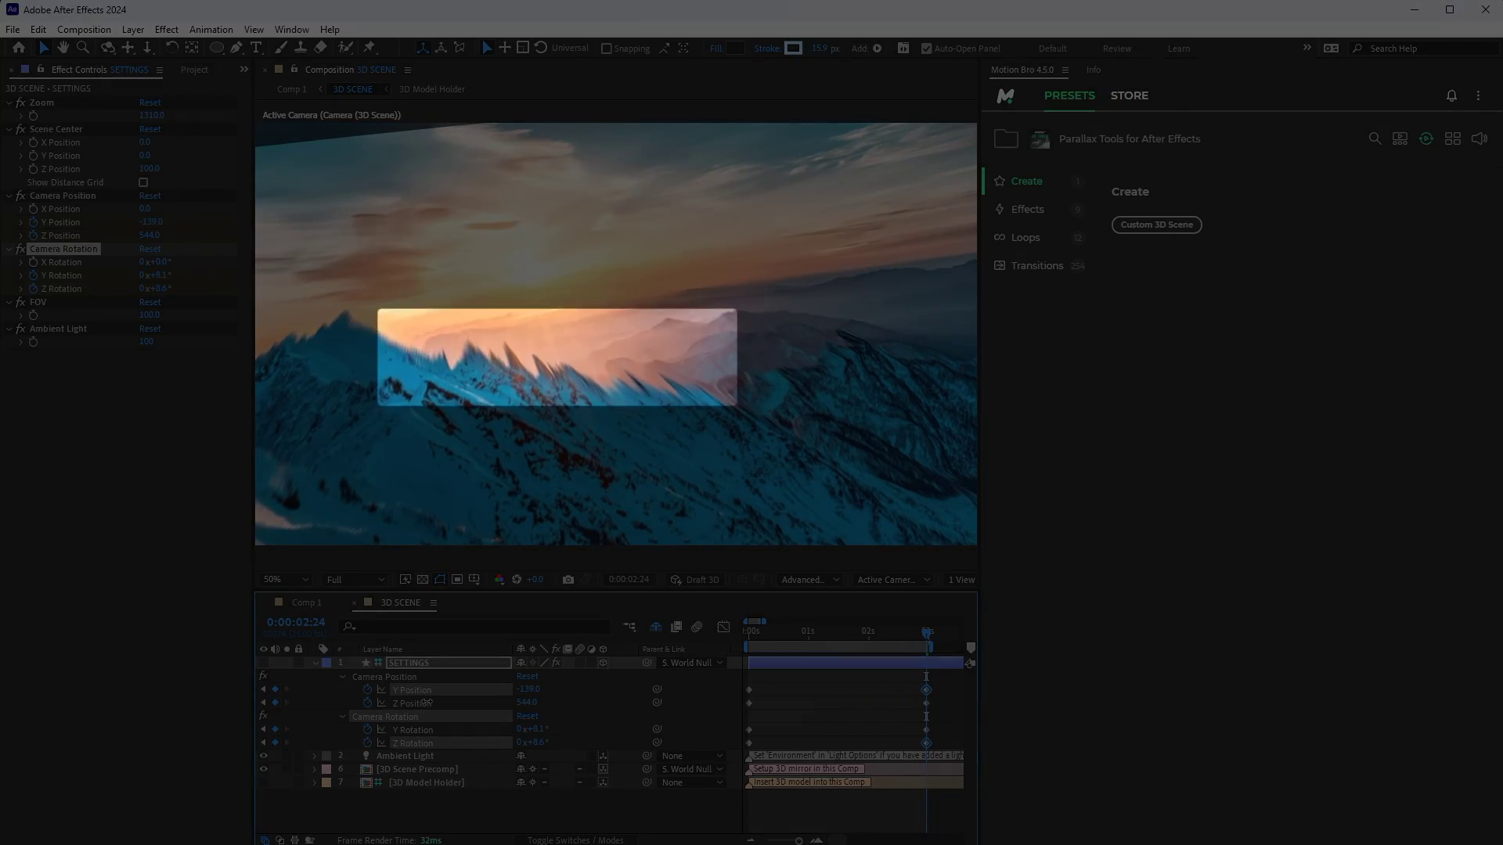
{"action": "left_click_drag", "start_coordinate": [426, 703], "coordinate": [500, 698]}
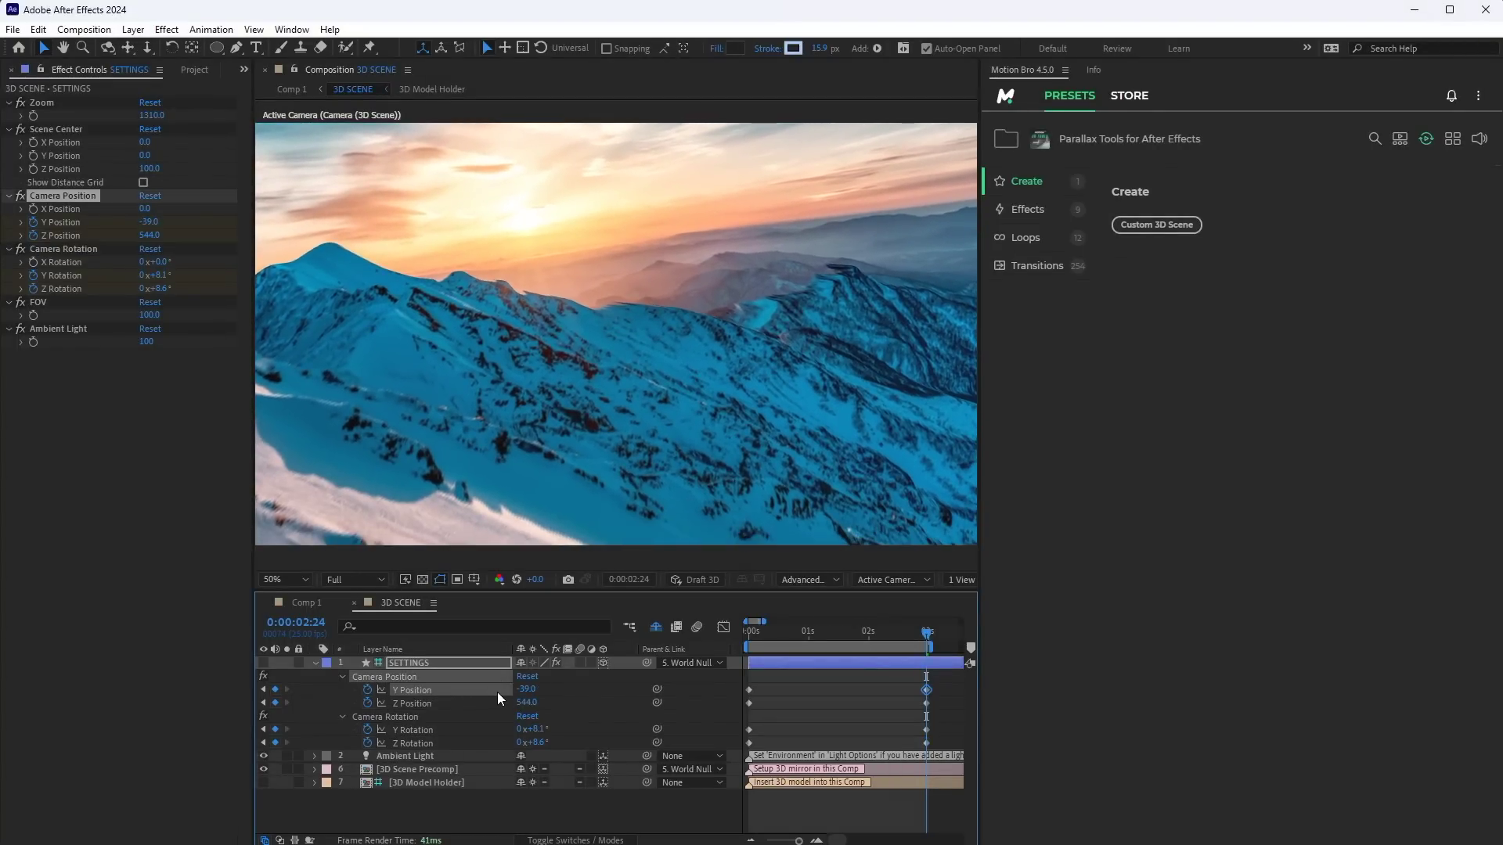
- Add the Camera Shake, Snow and Flare Light effect presets to the mountain scene
{"action": "left_click", "coordinate": [1019, 210]}
{"action": "scroll", "coordinate": [1197, 548], "scroll_direction": "down", "scroll_amount": 6}
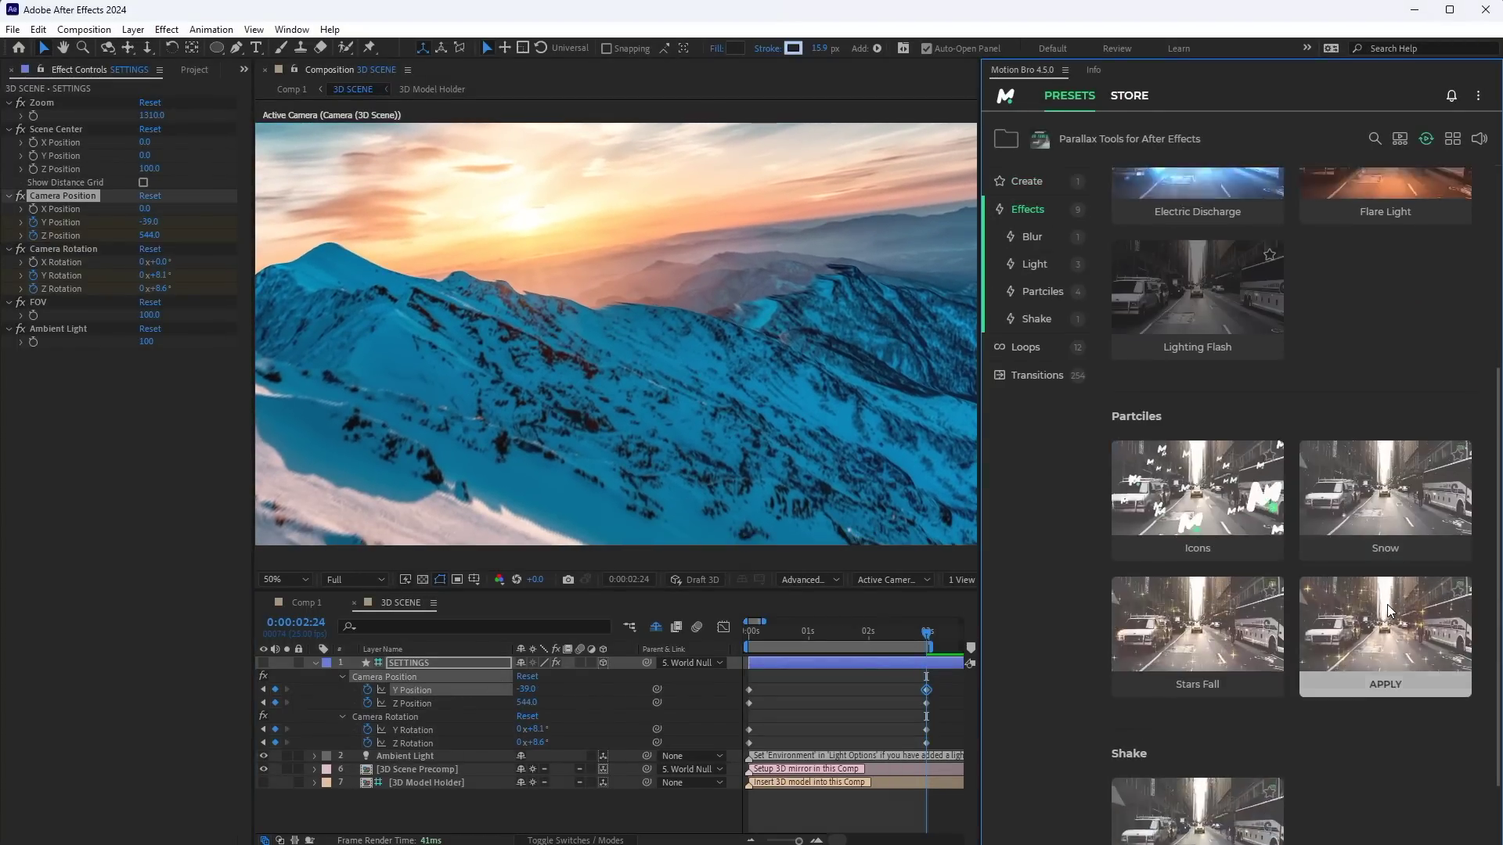
{"action": "left_click", "coordinate": [1195, 794]}
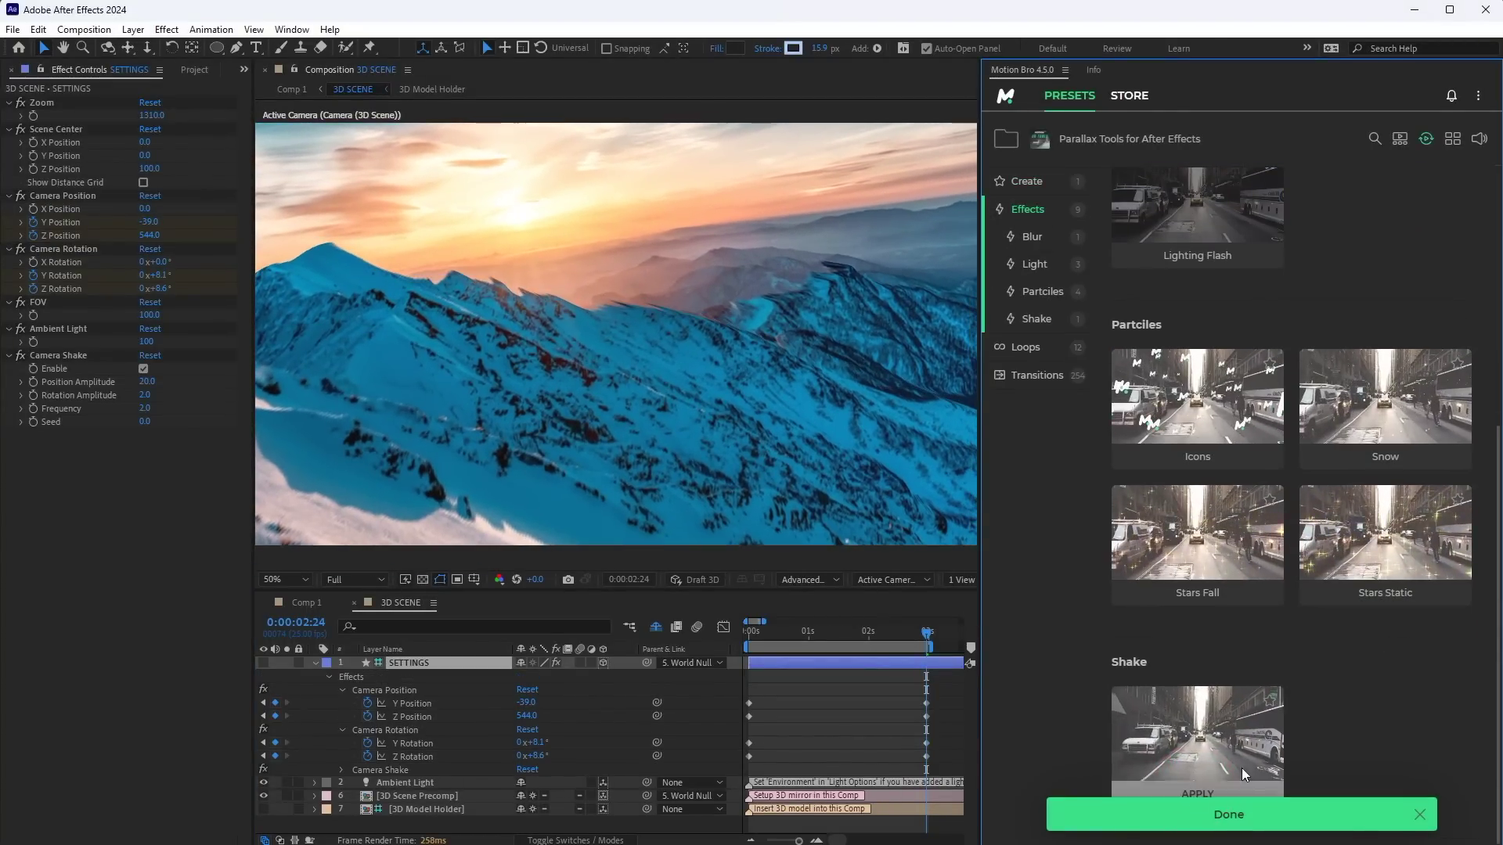
{"action": "left_click", "coordinate": [1381, 460]}
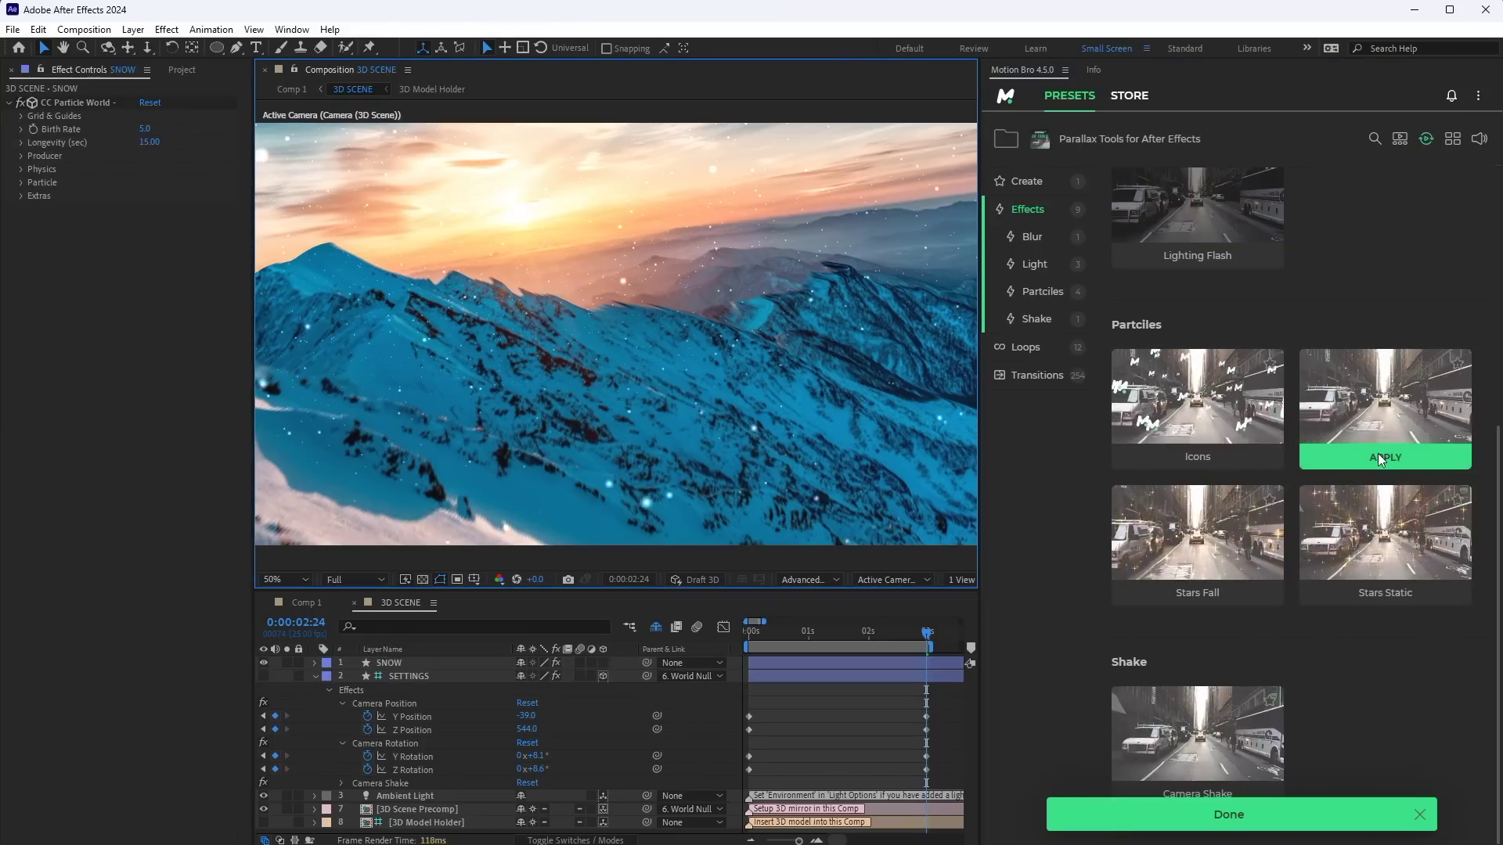
{"action": "scroll", "coordinate": [1381, 461], "scroll_direction": "up", "scroll_amount": 4}
{"action": "left_click", "coordinate": [1384, 433]}
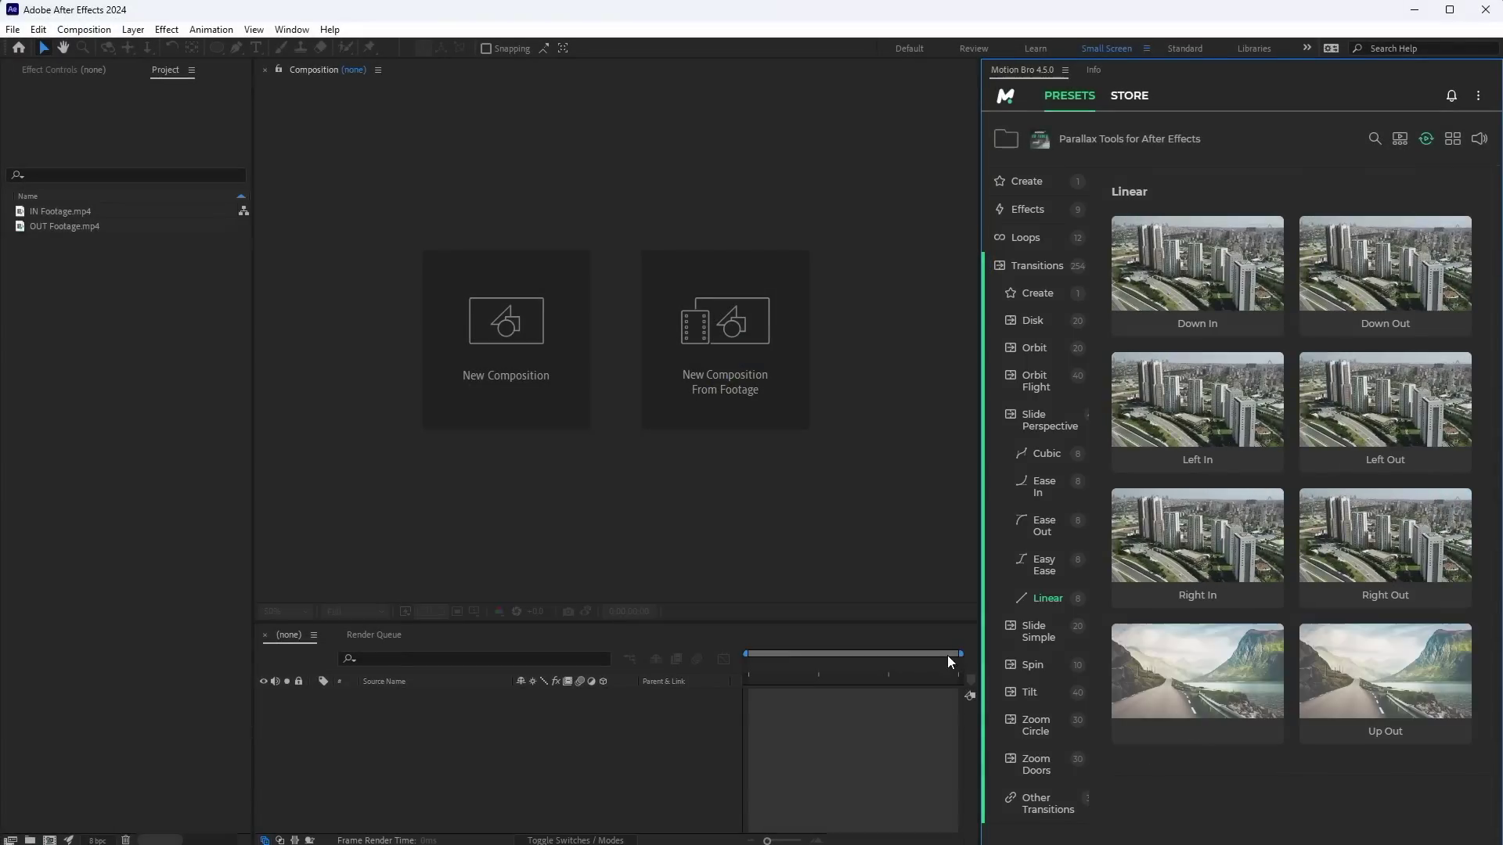
- Create a 1920x1080 Comp 1 holding IN Footage.mp4 and OUT Footage.mp4 as layers
{"action": "left_click", "coordinate": [496, 317]}
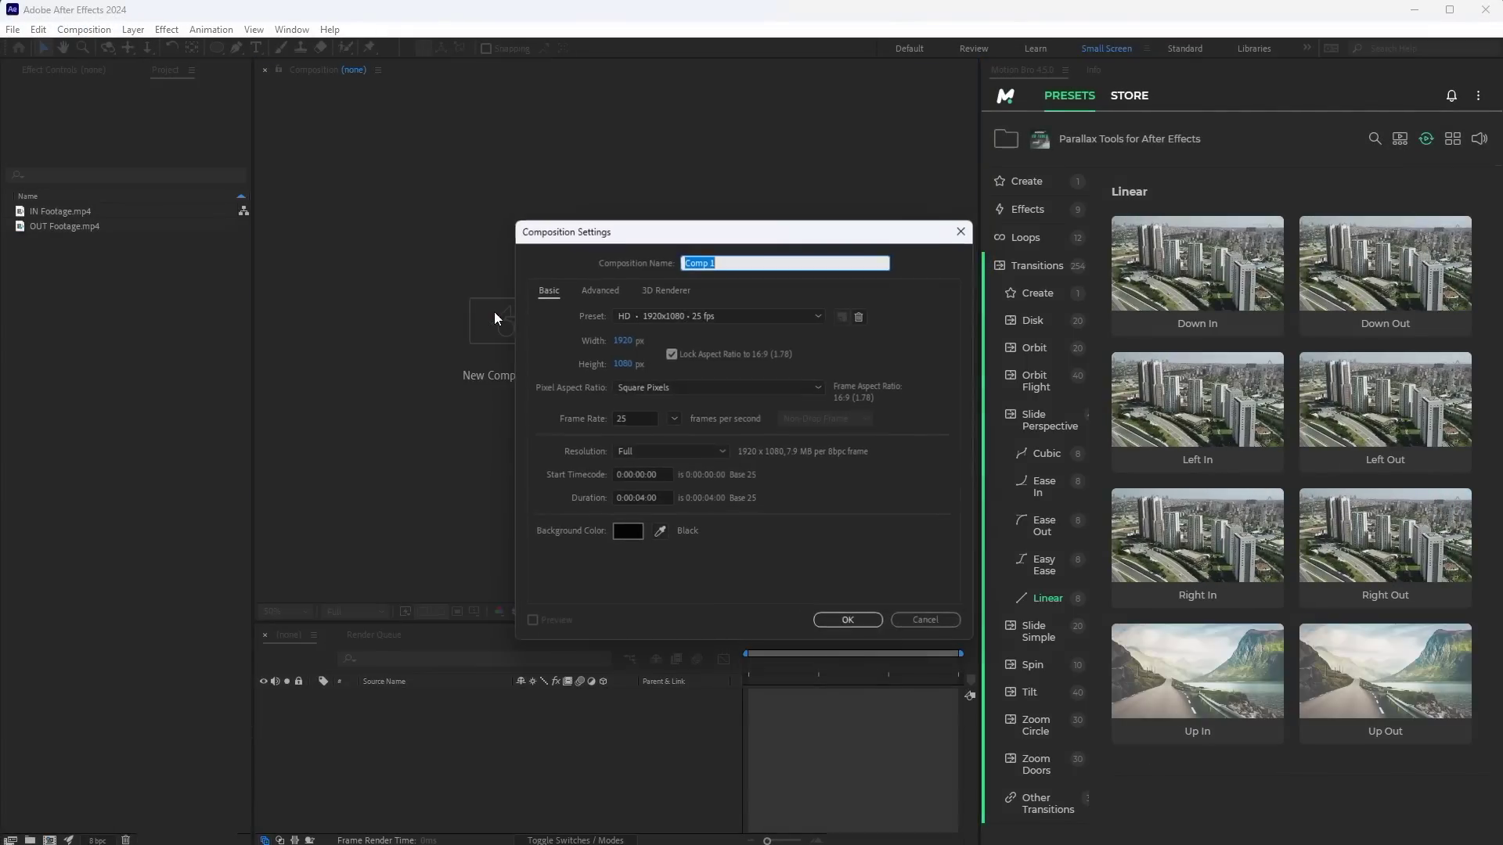
{"action": "left_click", "coordinate": [845, 622]}
{"action": "left_click", "coordinate": [78, 227]}
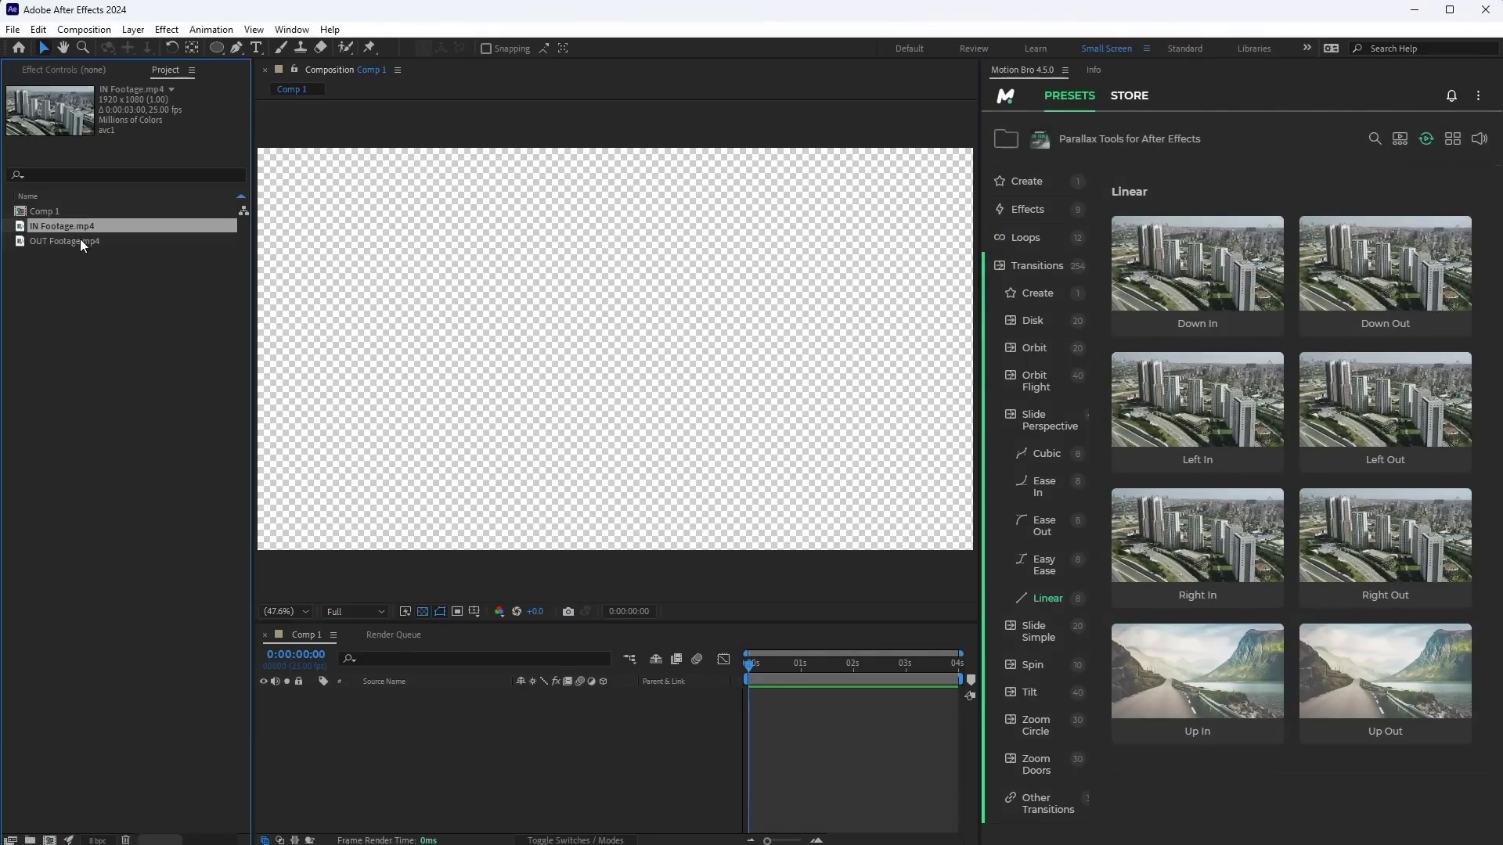
{"action": "left_click", "coordinate": [81, 240], "text": "shift"}
{"action": "left_click_drag", "start_coordinate": [97, 233], "coordinate": [468, 764]}
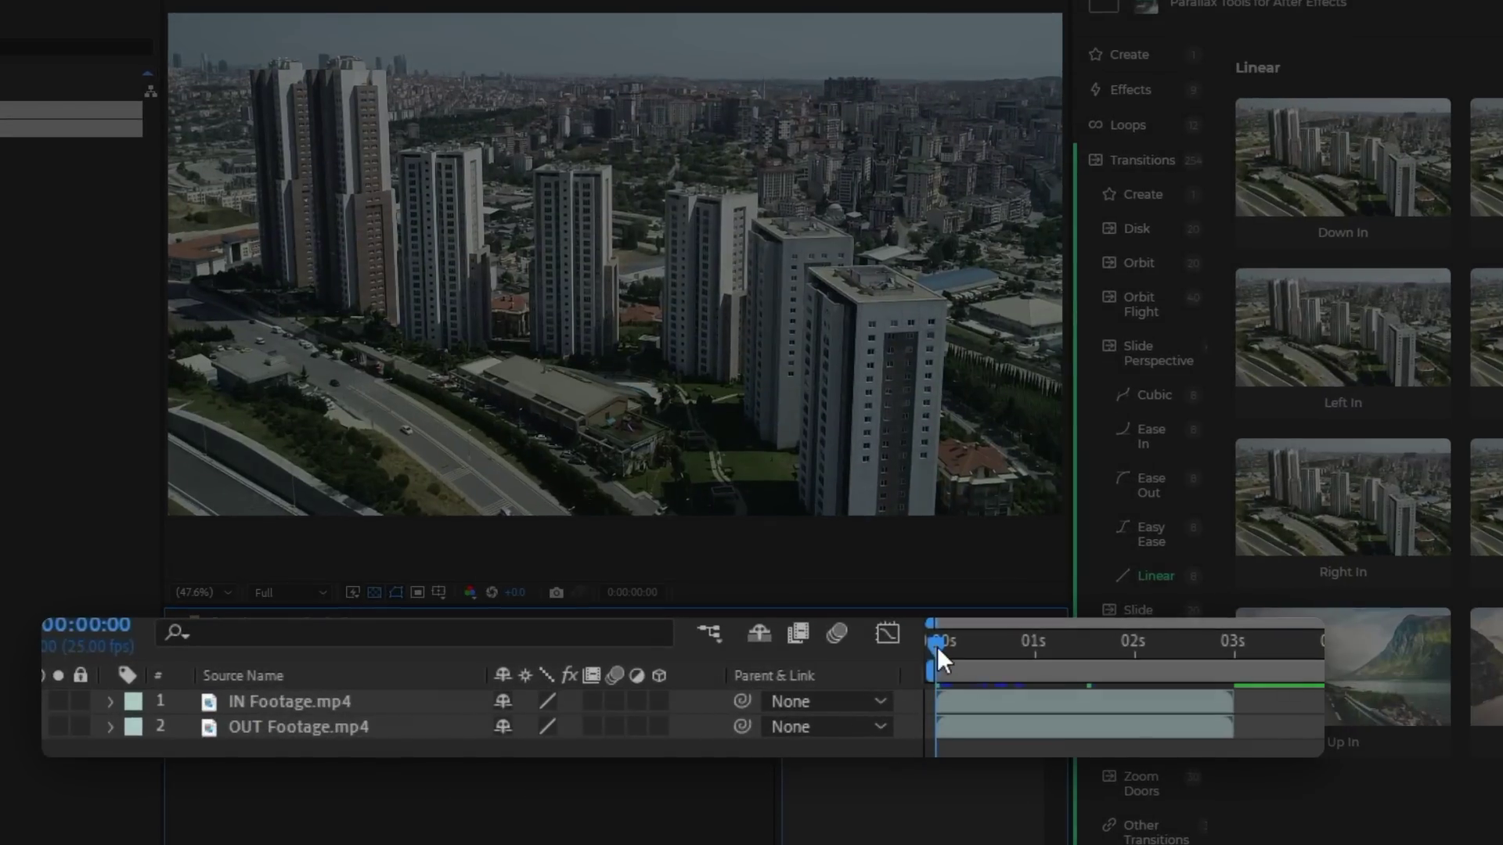
- Solo OUT Footage and trim its in point to 0:00:00:06
{"action": "left_click_drag", "start_coordinate": [937, 647], "coordinate": [1087, 684]}
{"action": "left_click", "coordinate": [1097, 700]}
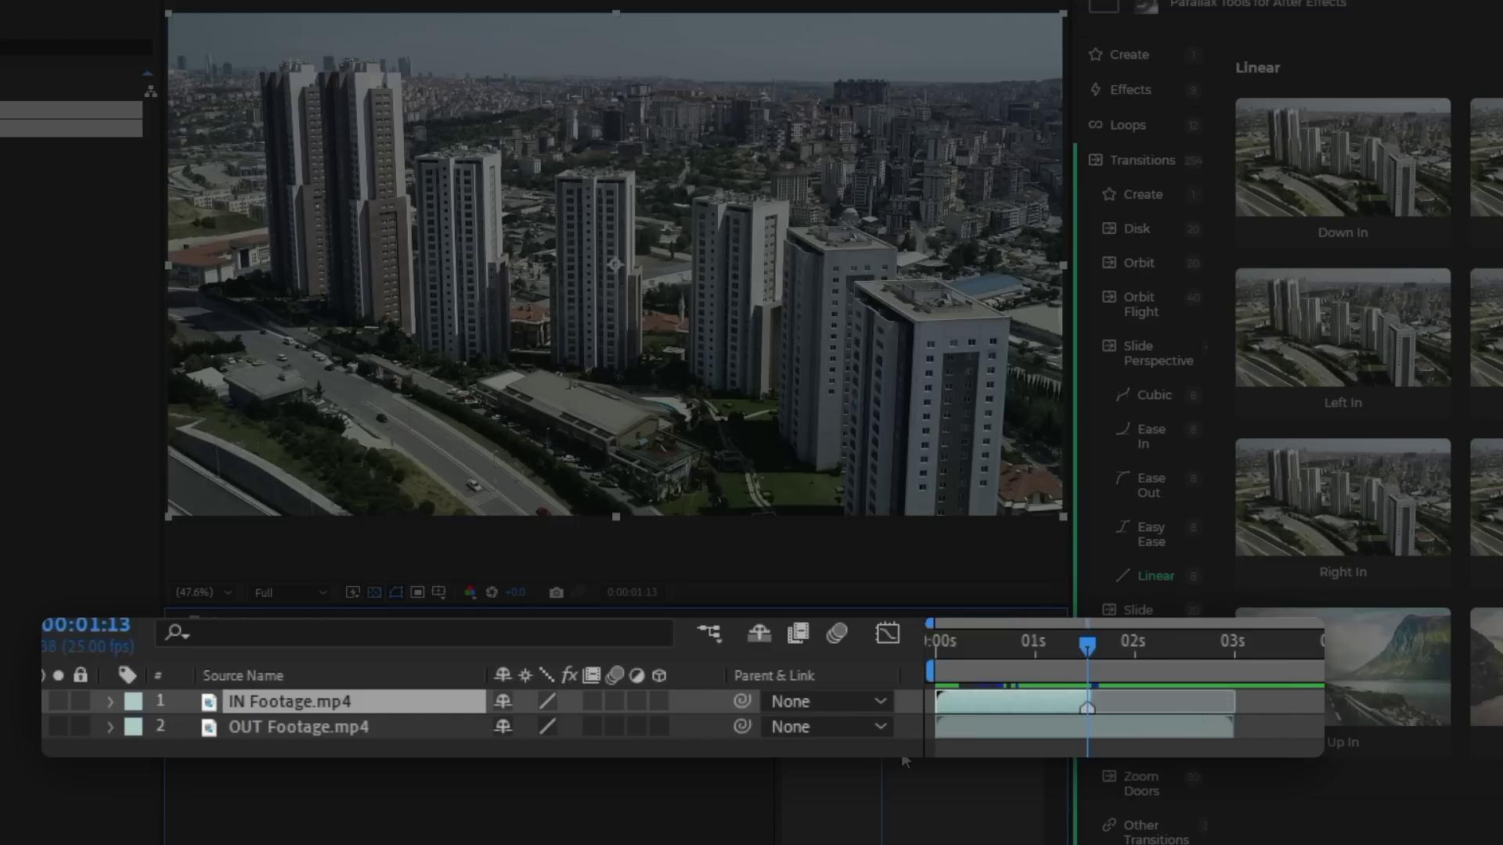
{"action": "left_click", "coordinate": [59, 727]}
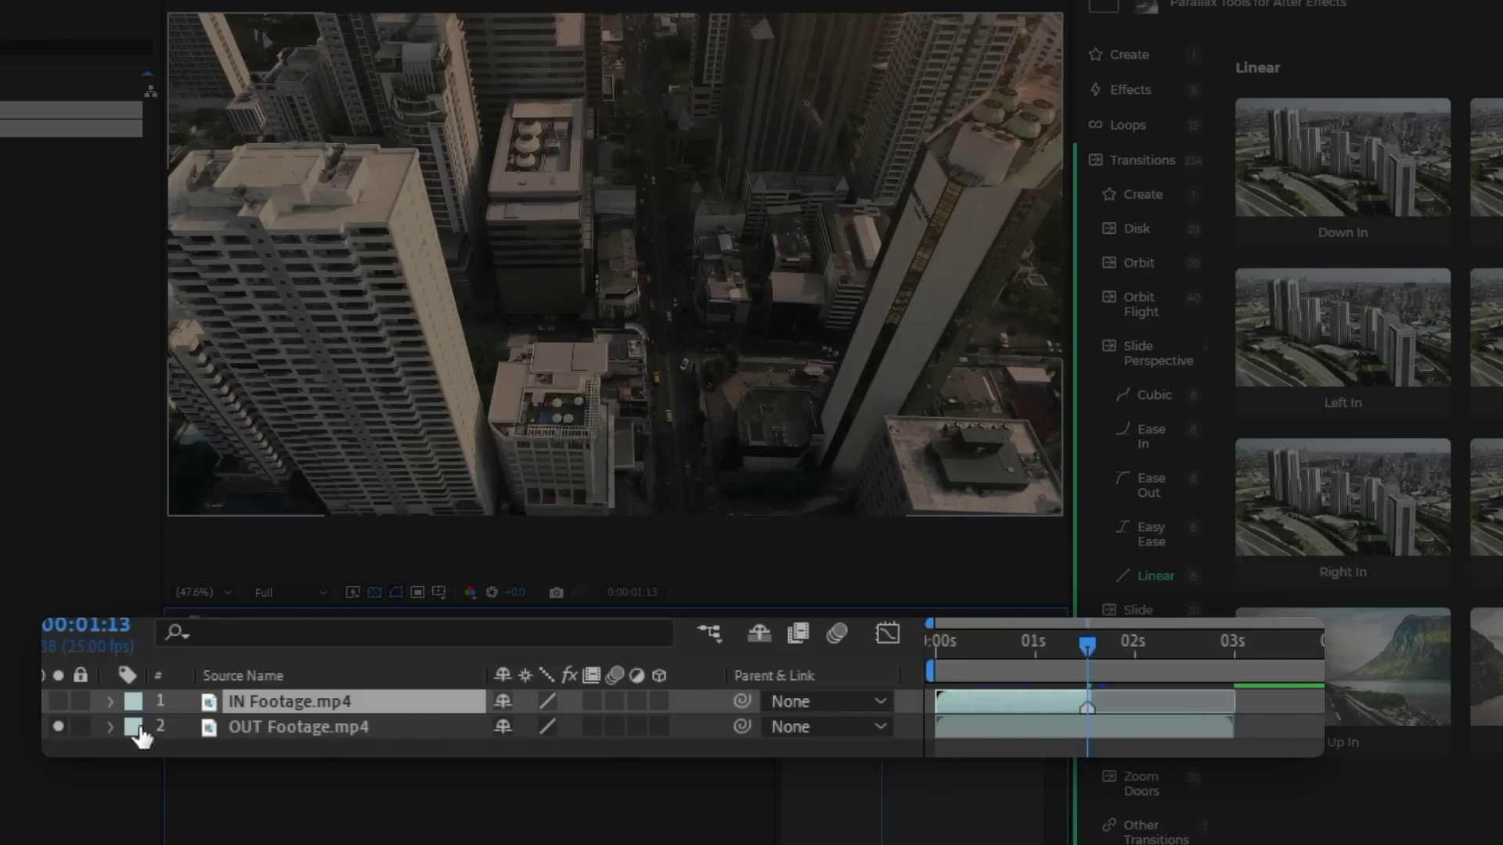
{"action": "left_click_drag", "start_coordinate": [1074, 665], "coordinate": [965, 659]}
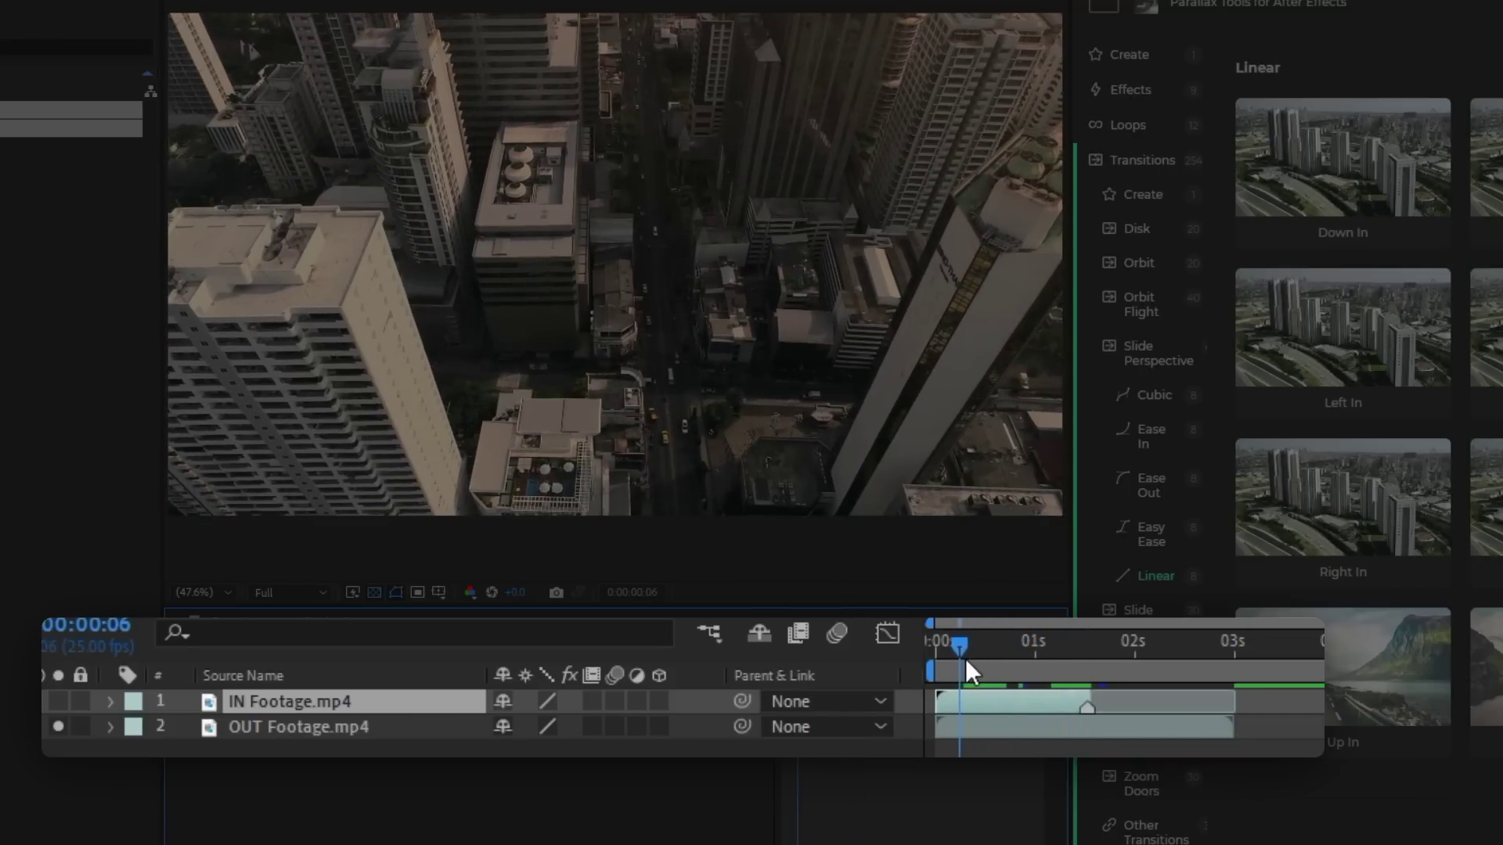
{"action": "left_click", "coordinate": [986, 727]}
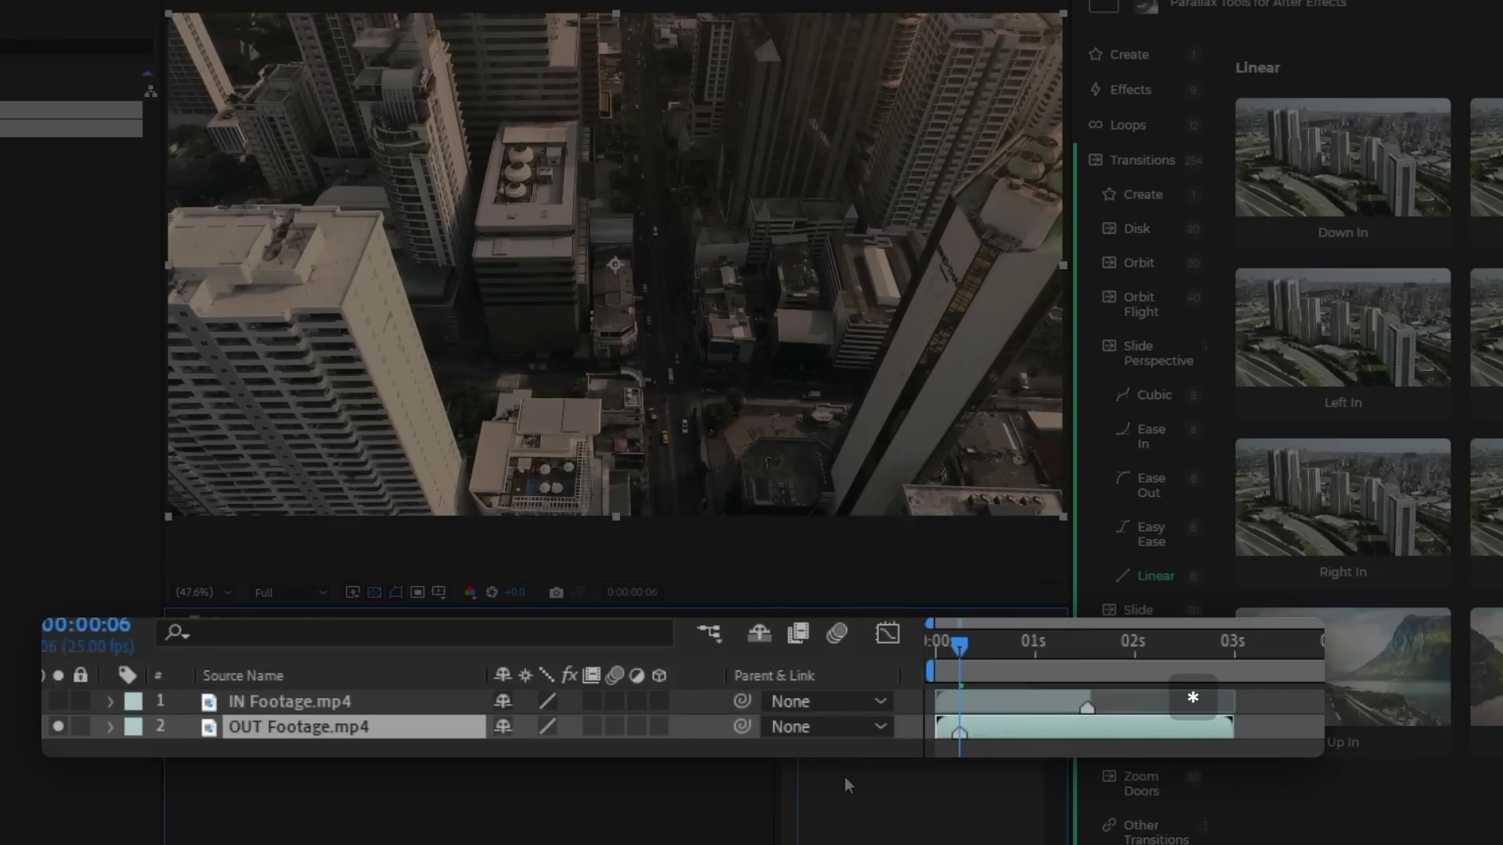
{"action": "key", "text": "alt+bracketleft"}
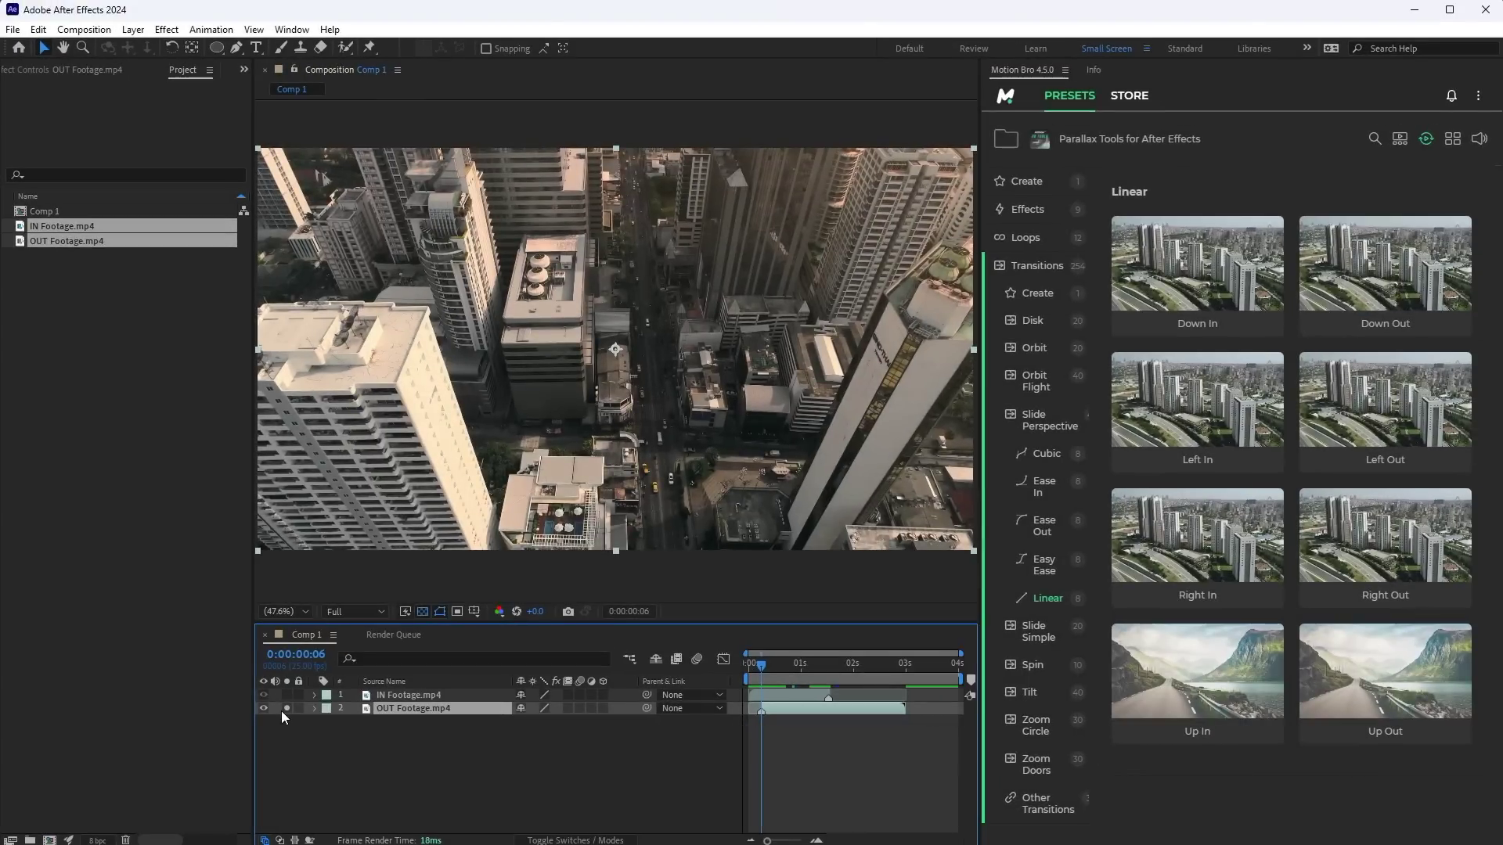
{"action": "left_click", "coordinate": [473, 748]}
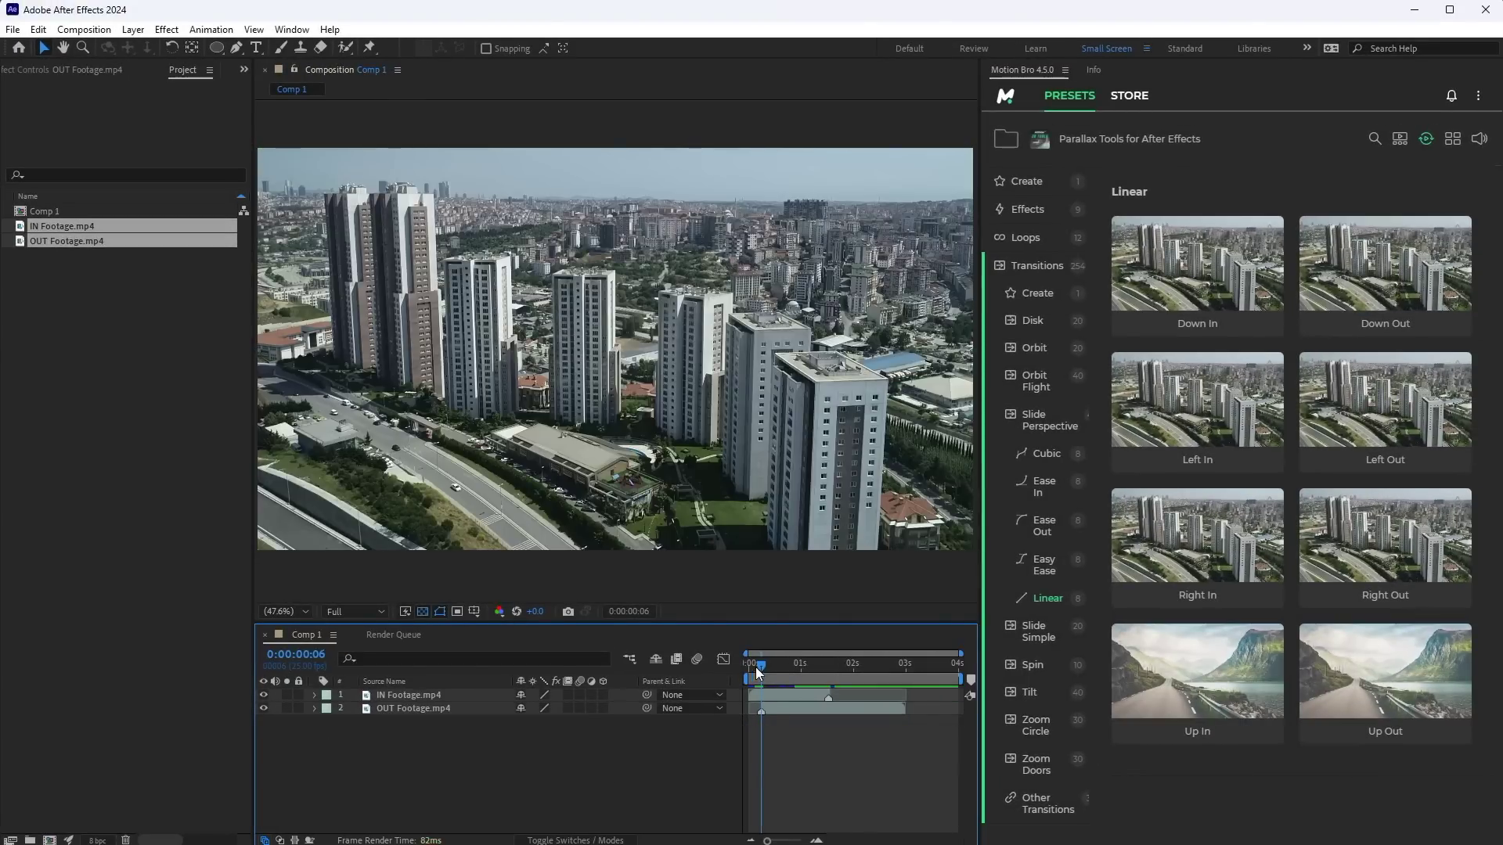
{"action": "left_click_drag", "start_coordinate": [792, 670], "coordinate": [825, 670]}
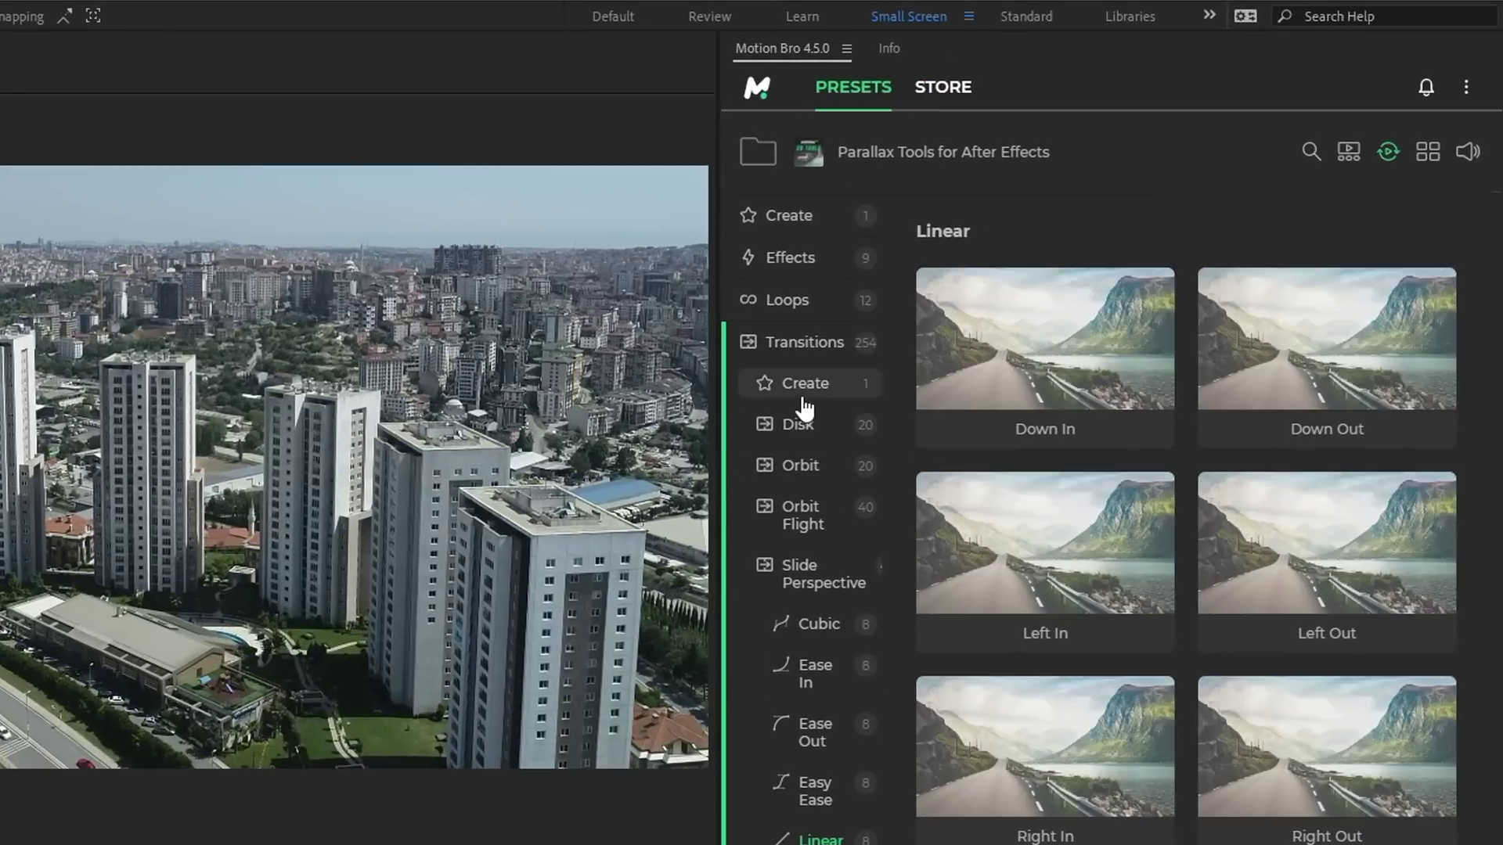
{"action": "left_click", "coordinate": [803, 398]}
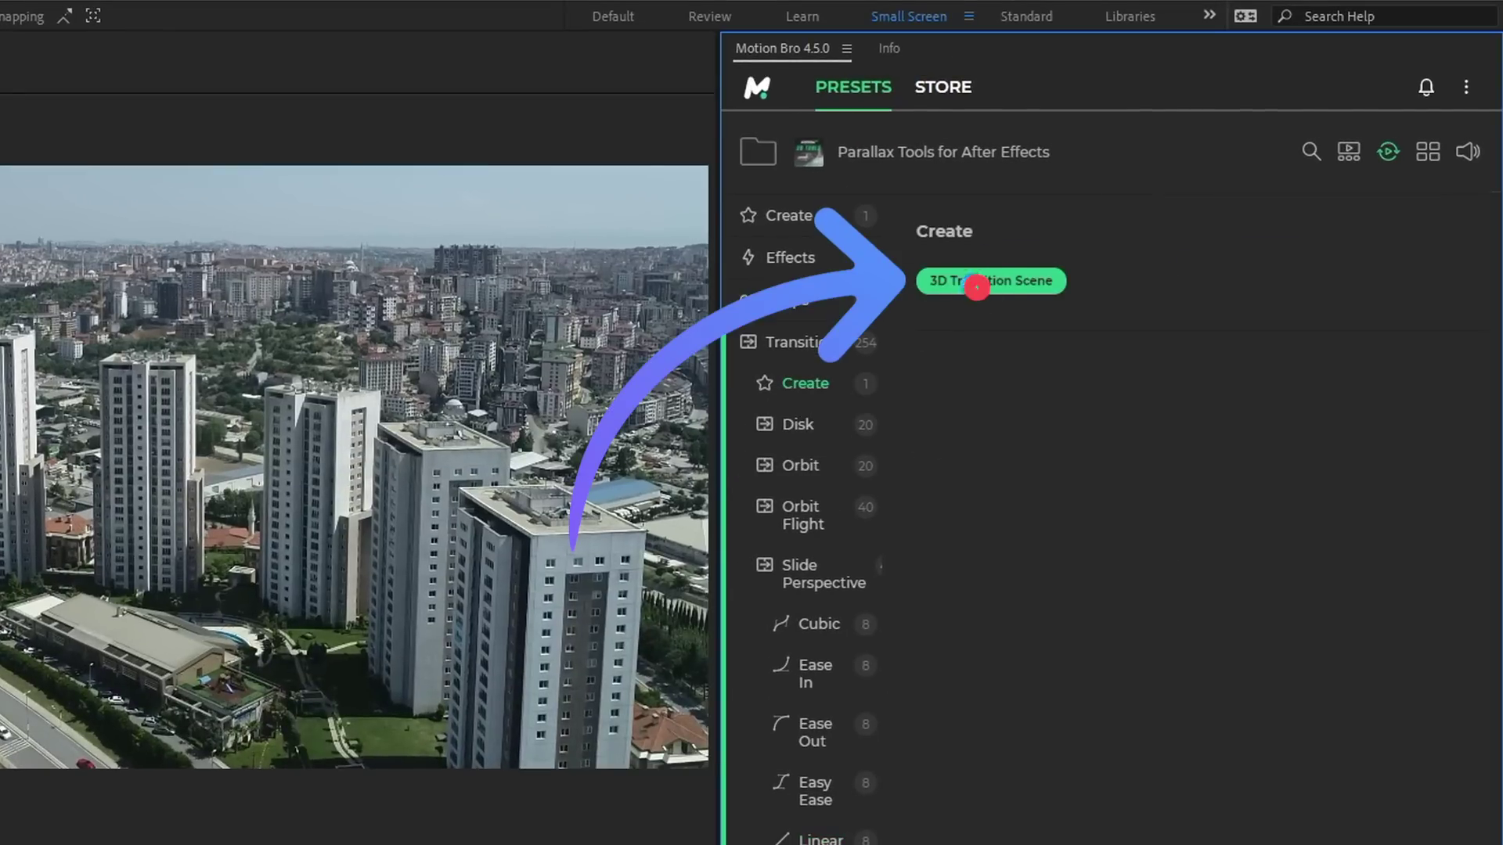
{"action": "left_click", "coordinate": [977, 283]}
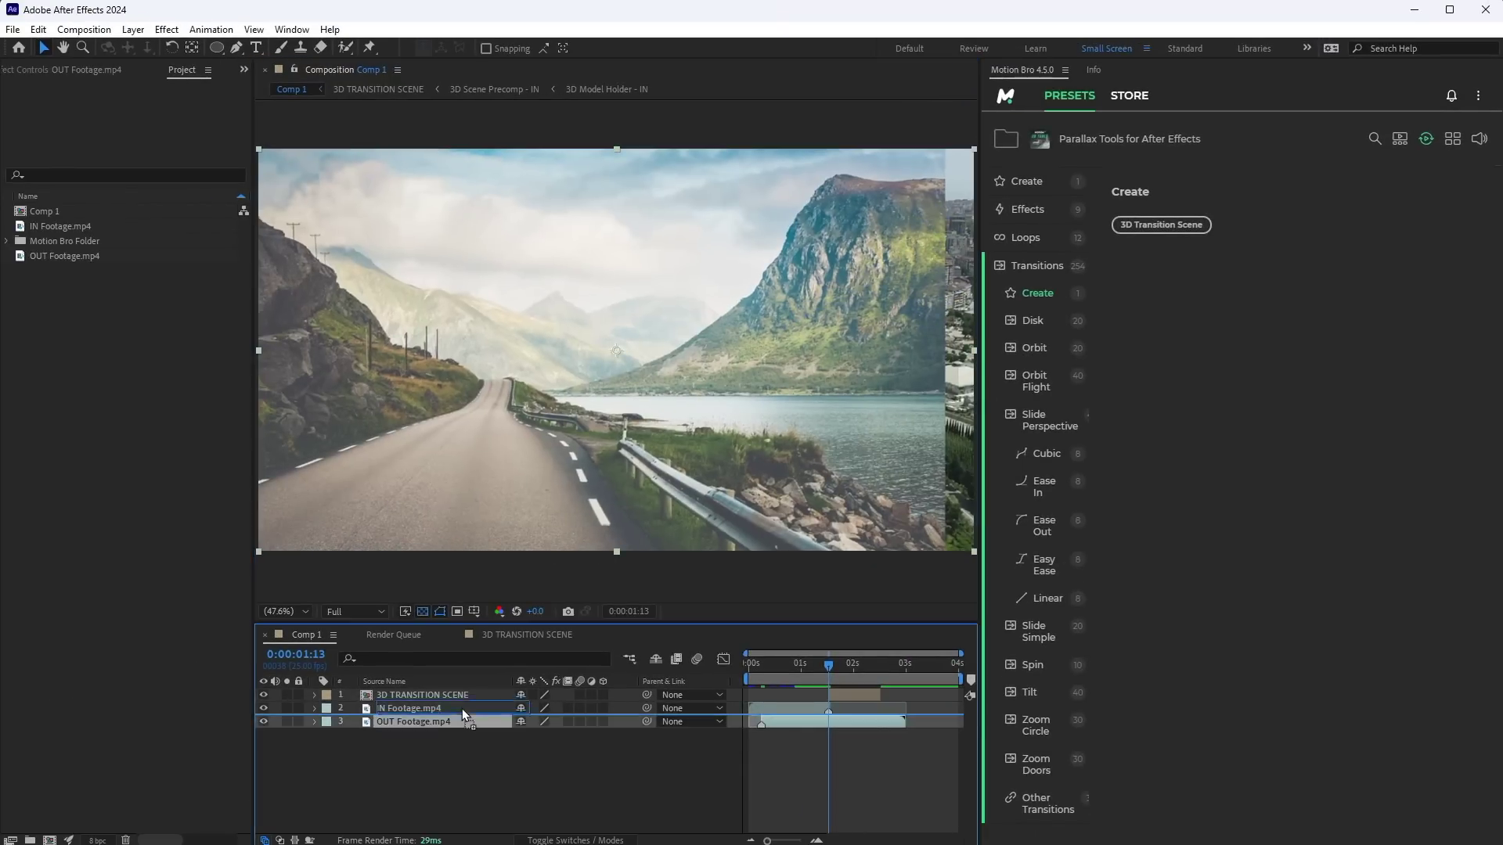
{"action": "left_click_drag", "start_coordinate": [461, 708], "coordinate": [463, 708]}
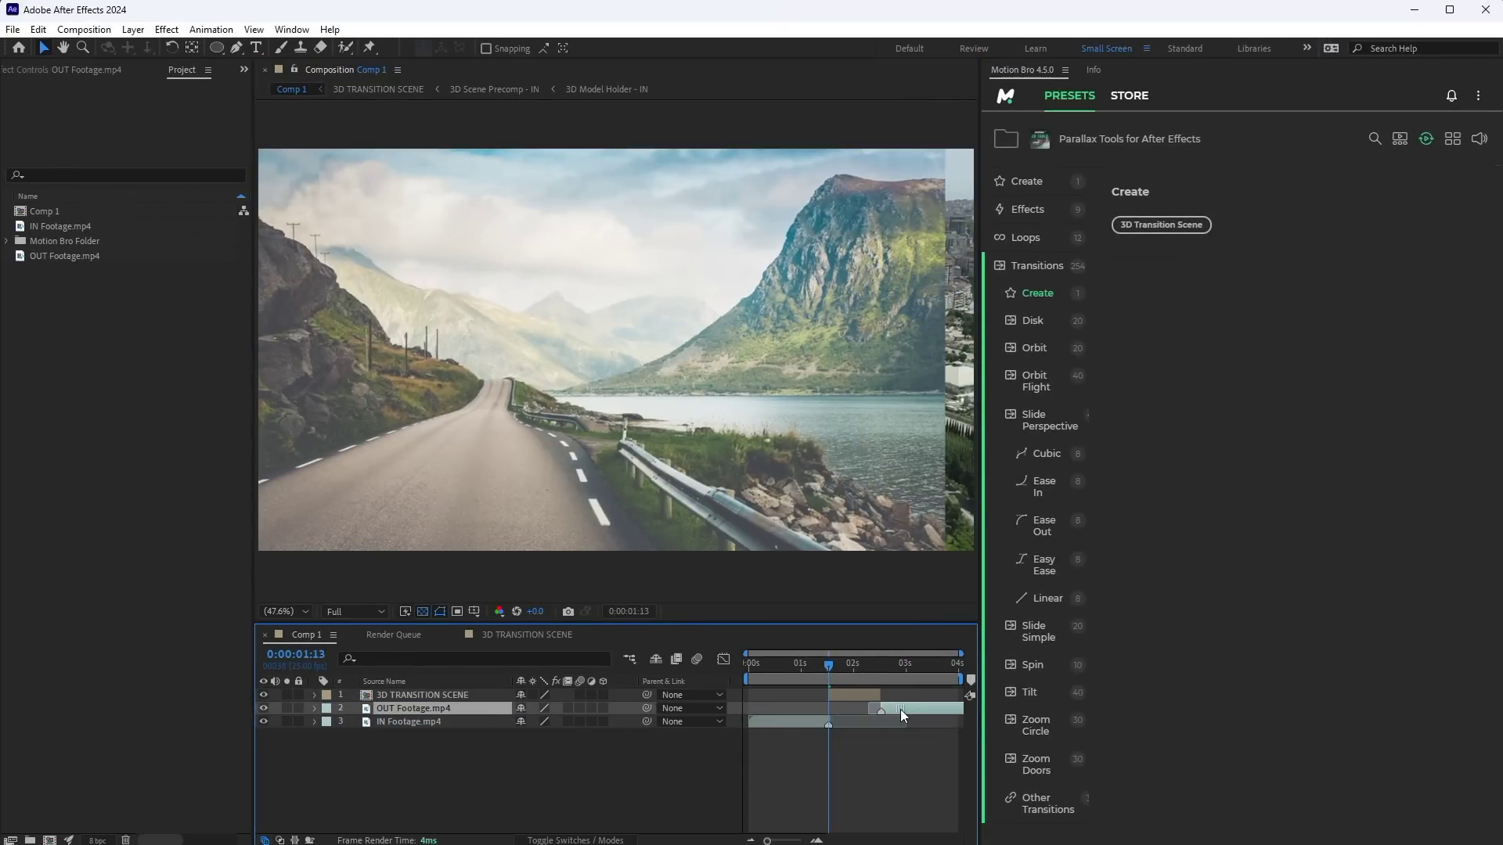
{"action": "mouse_move", "coordinate": [828, 664]}
{"action": "left_mouse_down"}
{"action": "mouse_move", "coordinate": [877, 659]}
{"action": "mouse_move", "coordinate": [828, 657]}
{"action": "mouse_move", "coordinate": [850, 663]}
{"action": "left_mouse_up"}
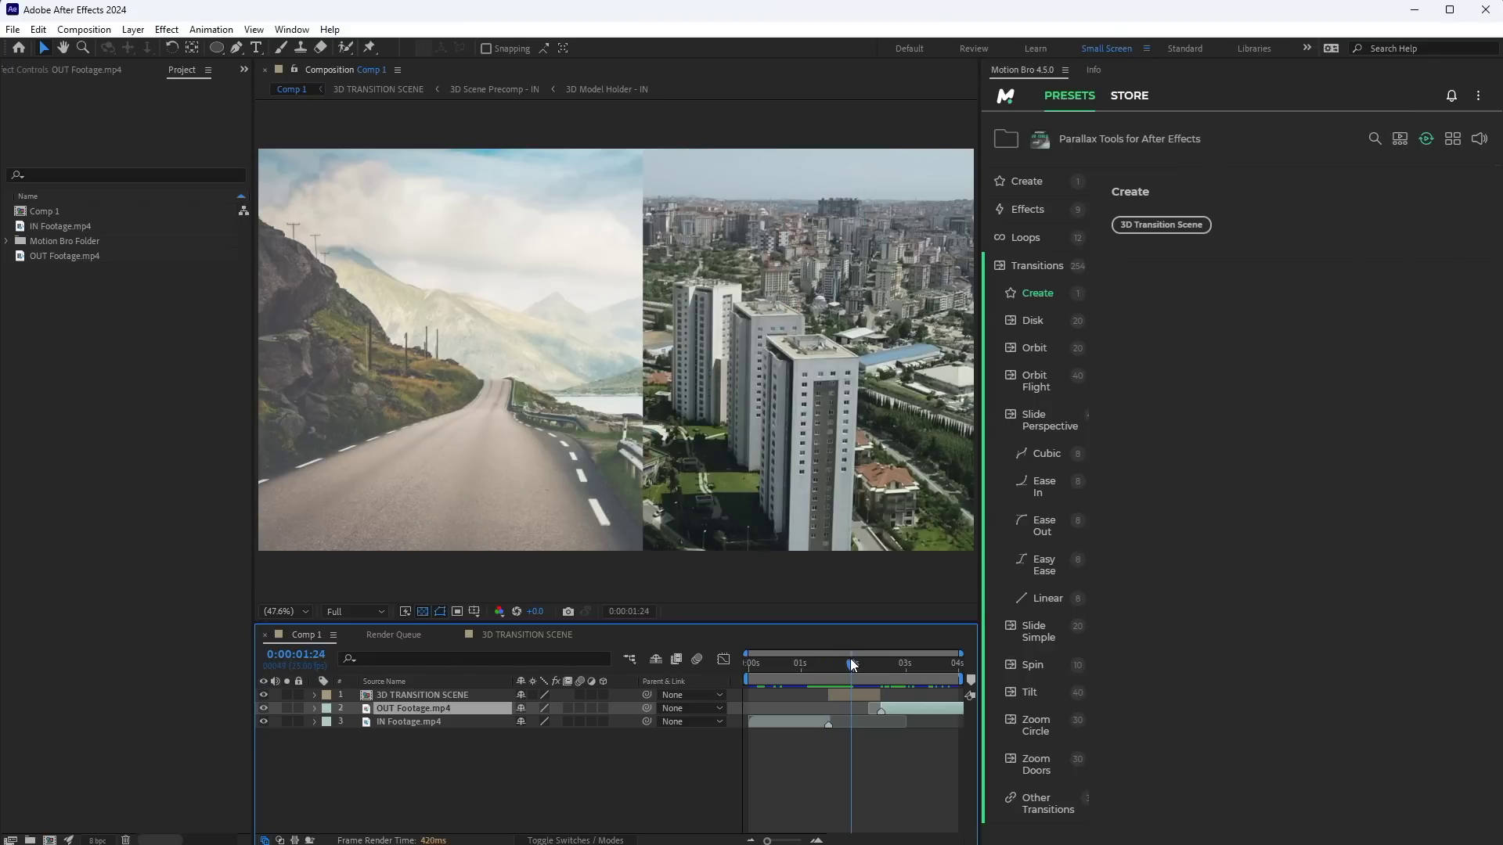
{"action": "left_click_drag", "start_coordinate": [852, 664], "coordinate": [831, 665]}
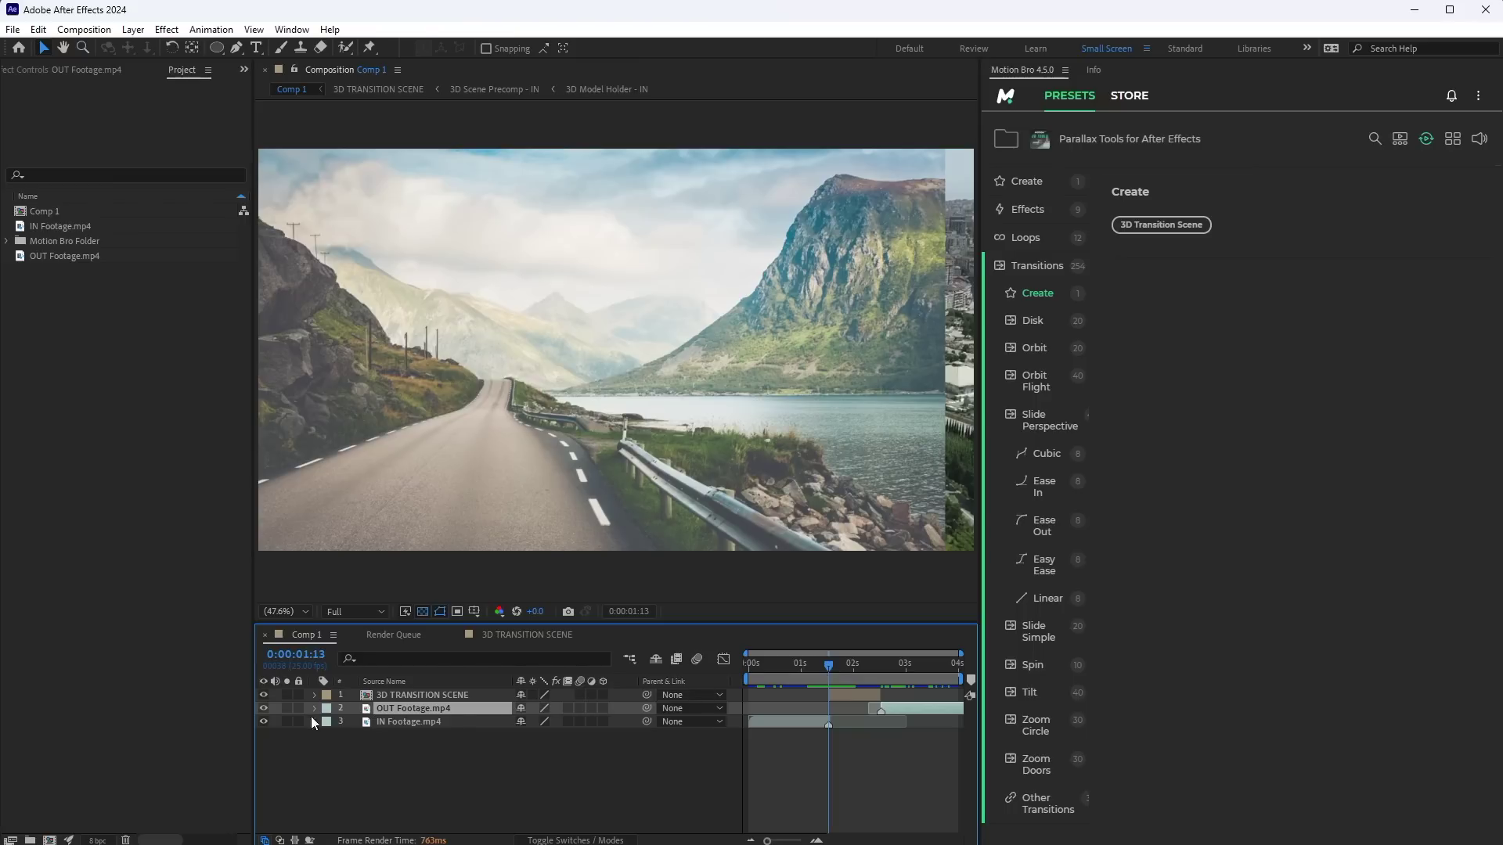
- Queue a Best Settings PNG Sequence still of the tower-block frame at 0:00:01:13
{"action": "left_click", "coordinate": [287, 721]}
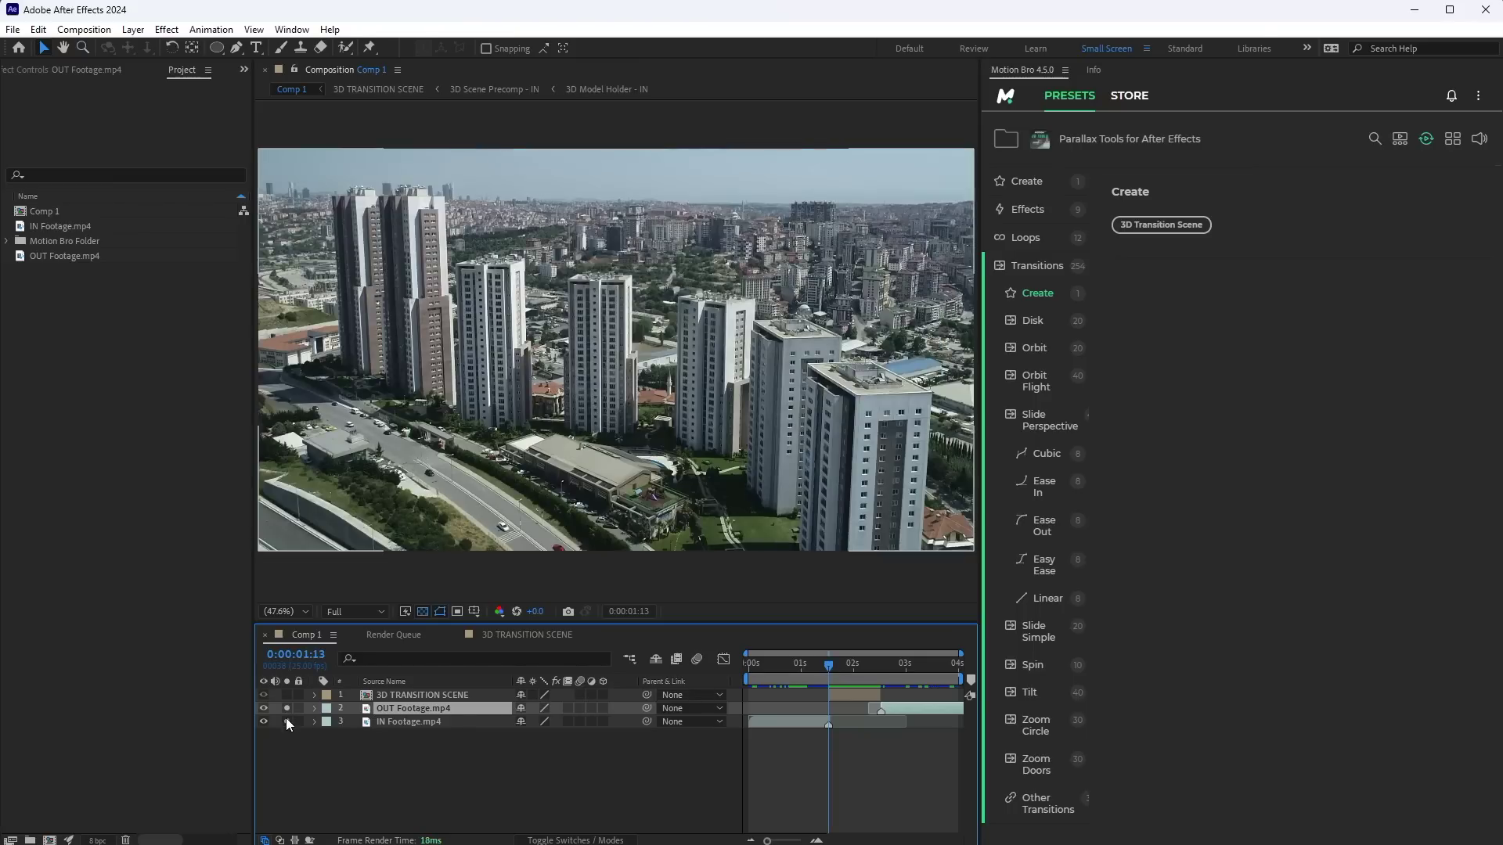
{"action": "left_click", "coordinate": [85, 31]}
{"action": "mouse_move", "coordinate": [134, 223]}
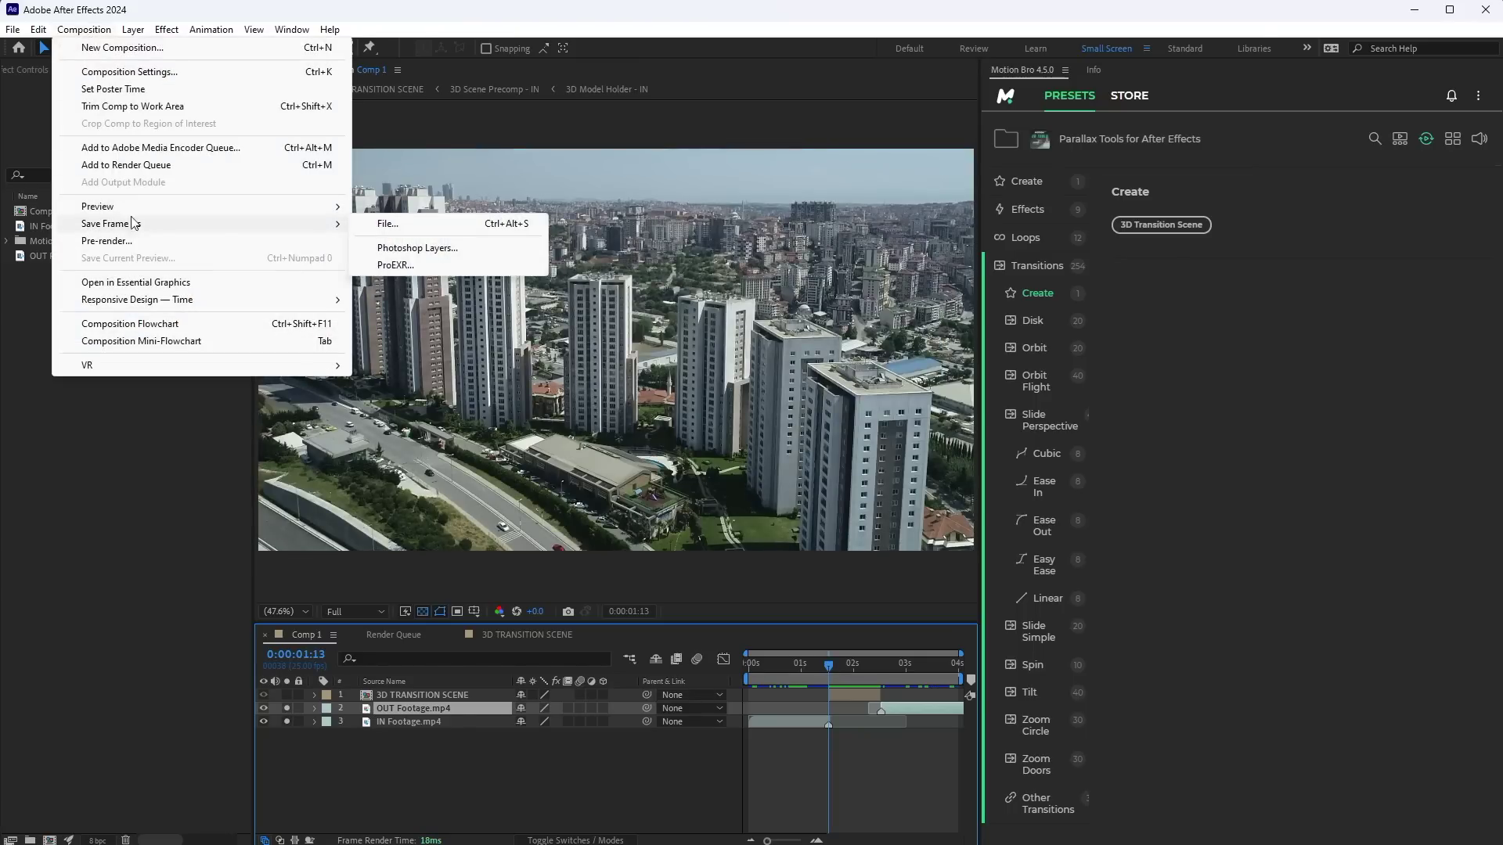
{"action": "left_click", "coordinate": [396, 224]}
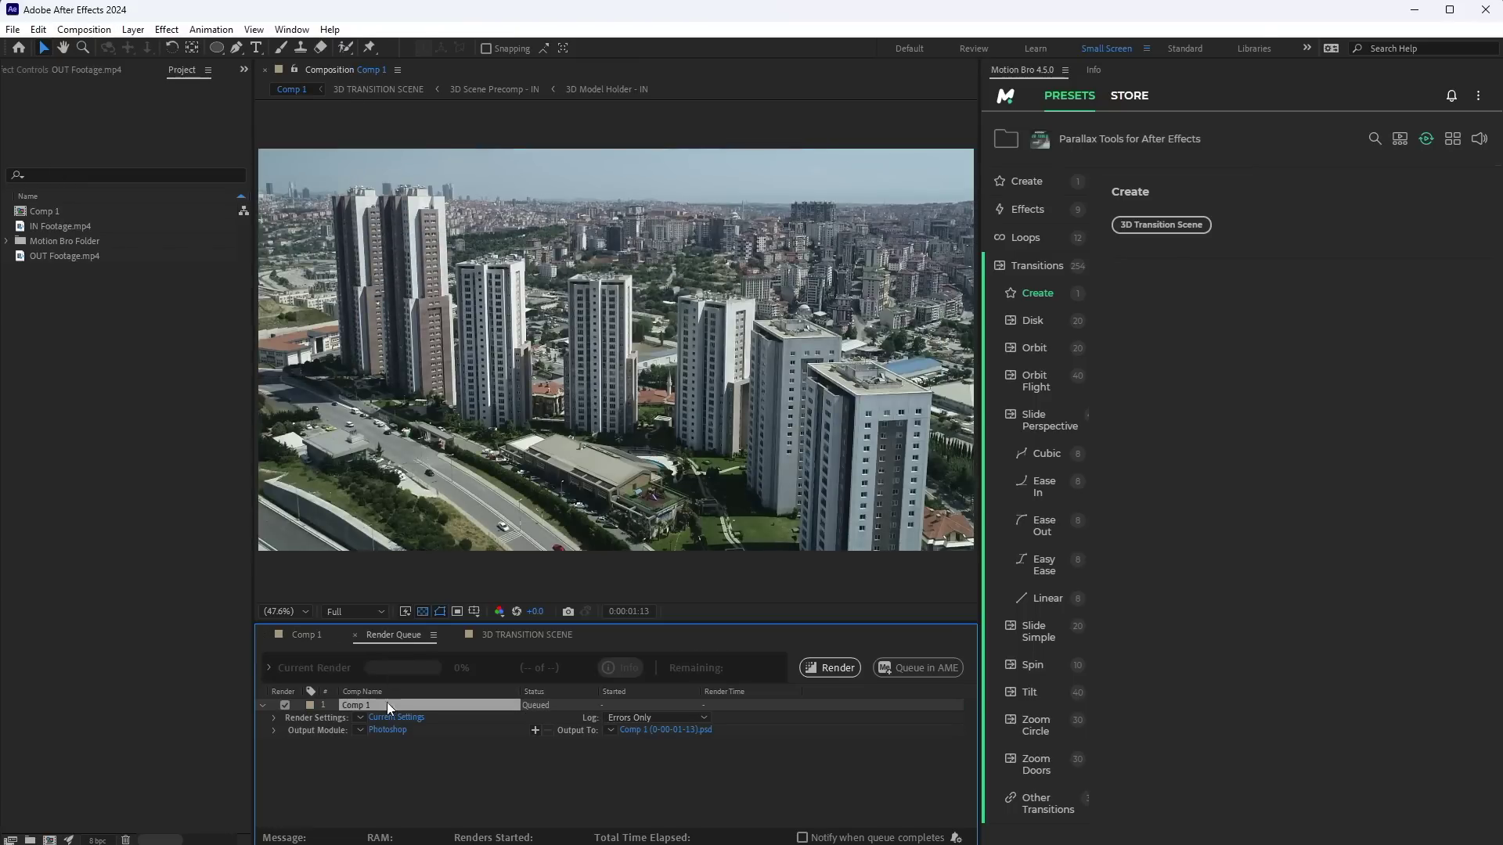
{"action": "left_click", "coordinate": [360, 718]}
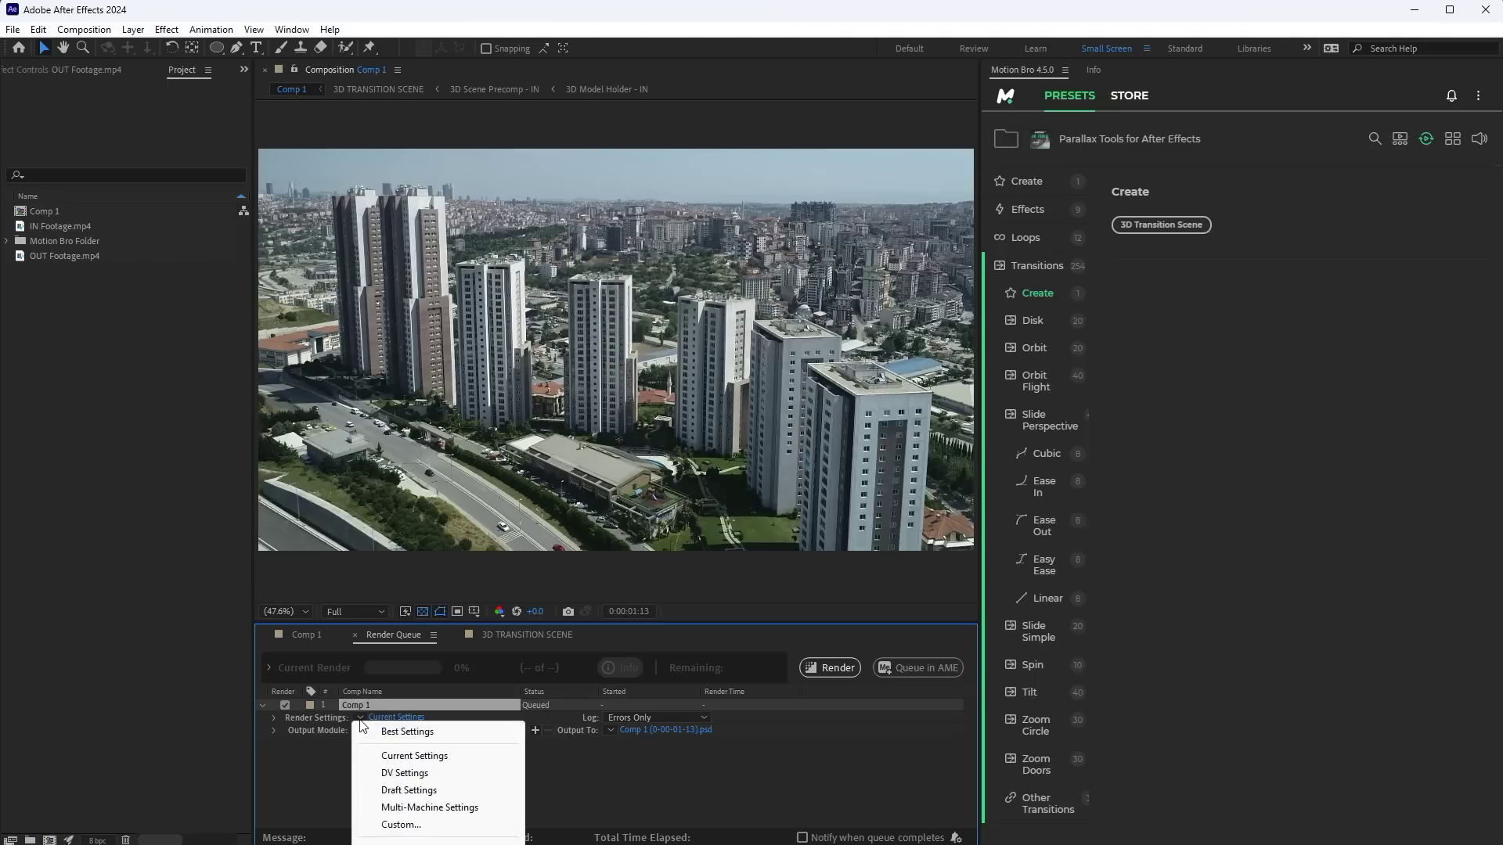
{"action": "left_click", "coordinate": [382, 731]}
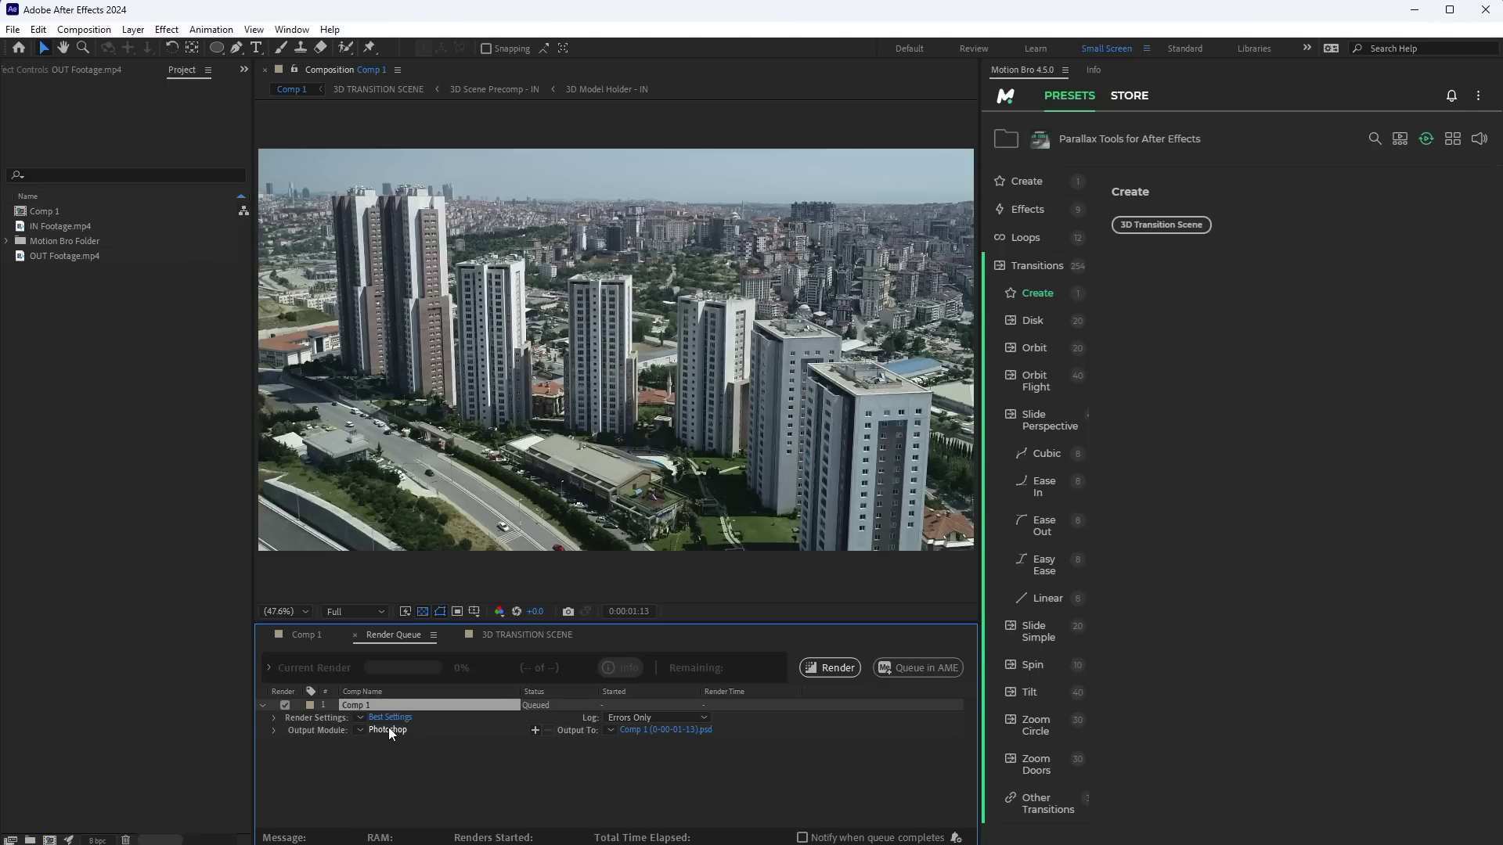
{"action": "left_click", "coordinate": [388, 728]}
{"action": "left_click", "coordinate": [598, 204]}
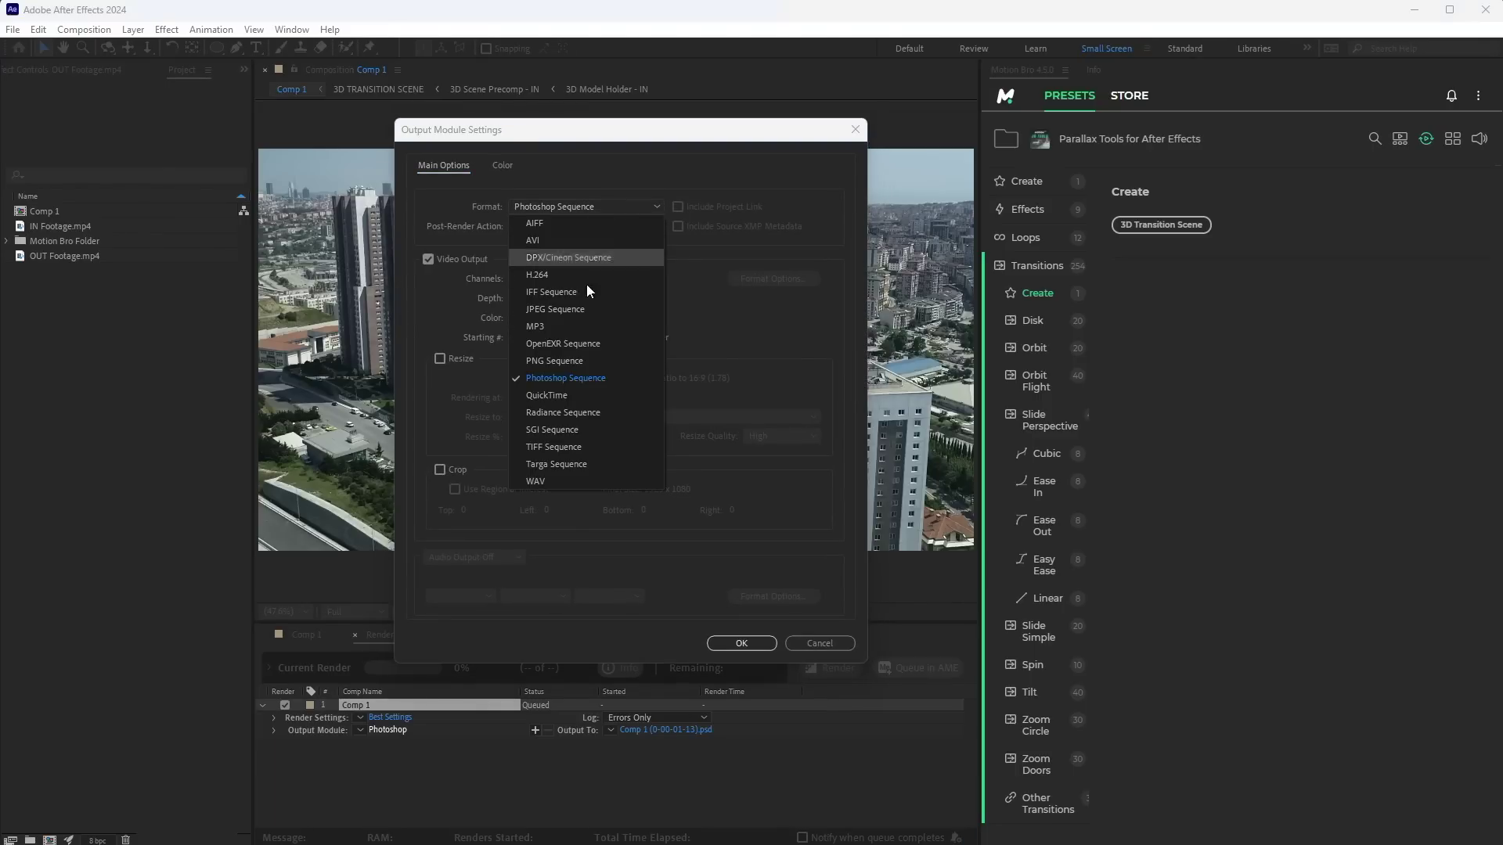
{"action": "left_click", "coordinate": [569, 364]}
{"action": "left_click", "coordinate": [720, 640]}
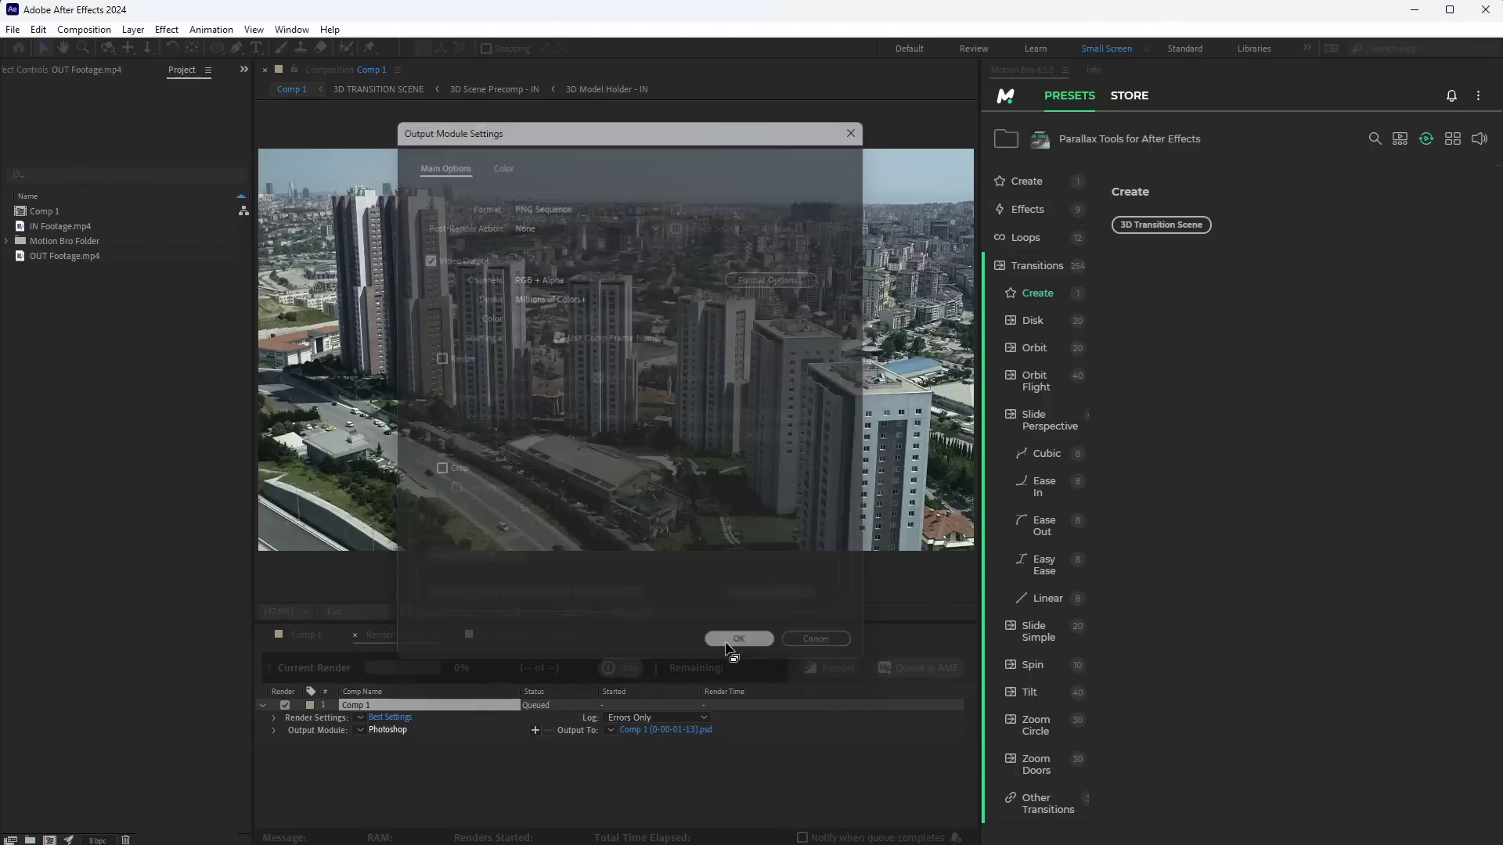
{"action": "left_click", "coordinate": [315, 634]}
- Queue the overhead city frame at 0:00:02:13 as a Best Settings PNG and render both stills
{"action": "left_click", "coordinate": [879, 665]}
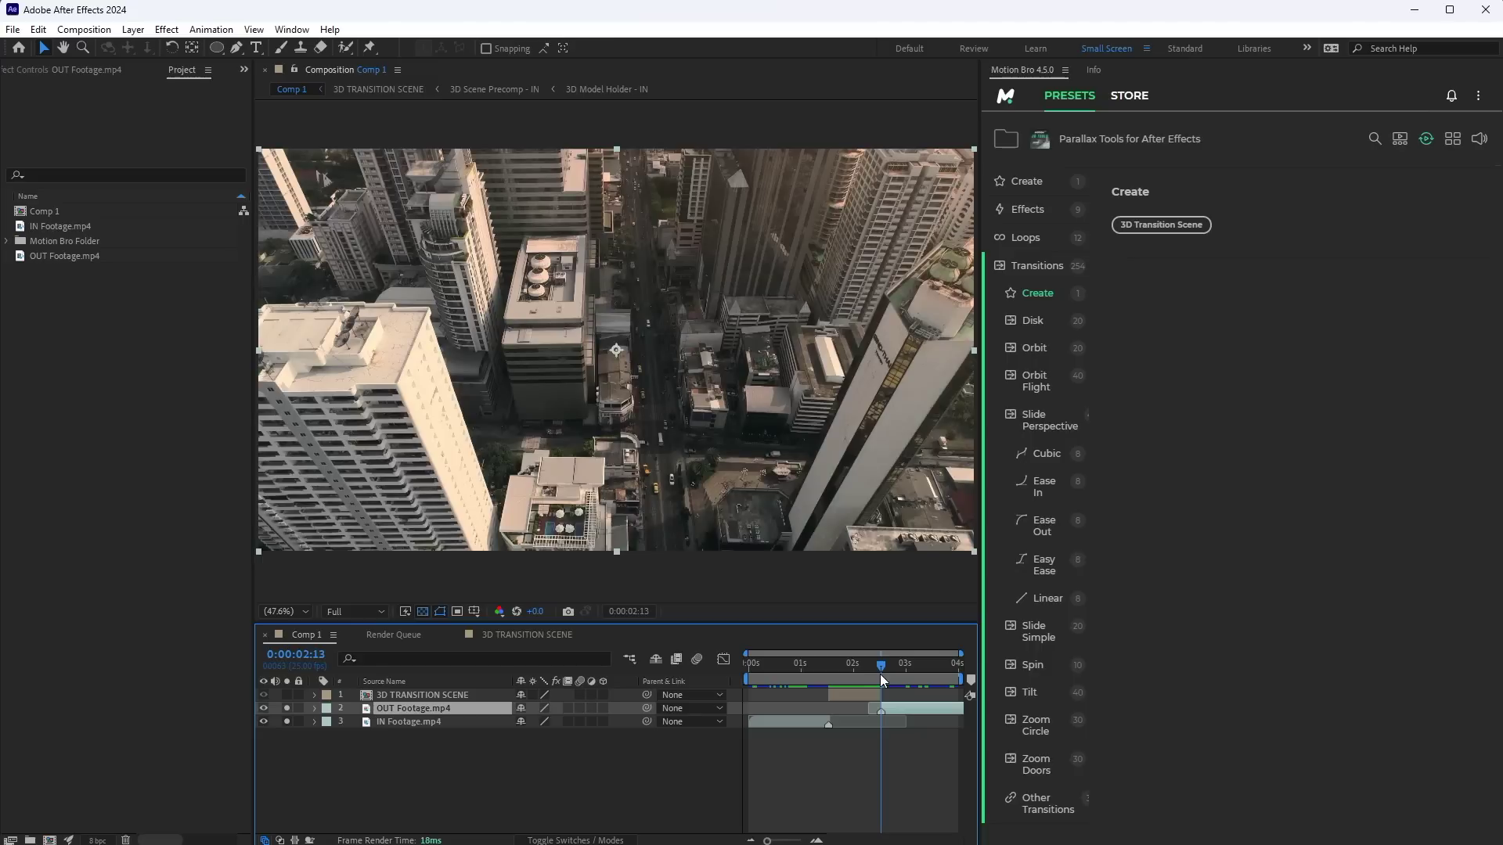
{"action": "left_click", "coordinate": [84, 29]}
{"action": "mouse_move", "coordinate": [313, 224]}
{"action": "left_click", "coordinate": [386, 225]}
{"action": "left_click", "coordinate": [360, 767]}
{"action": "left_click", "coordinate": [409, 767]}
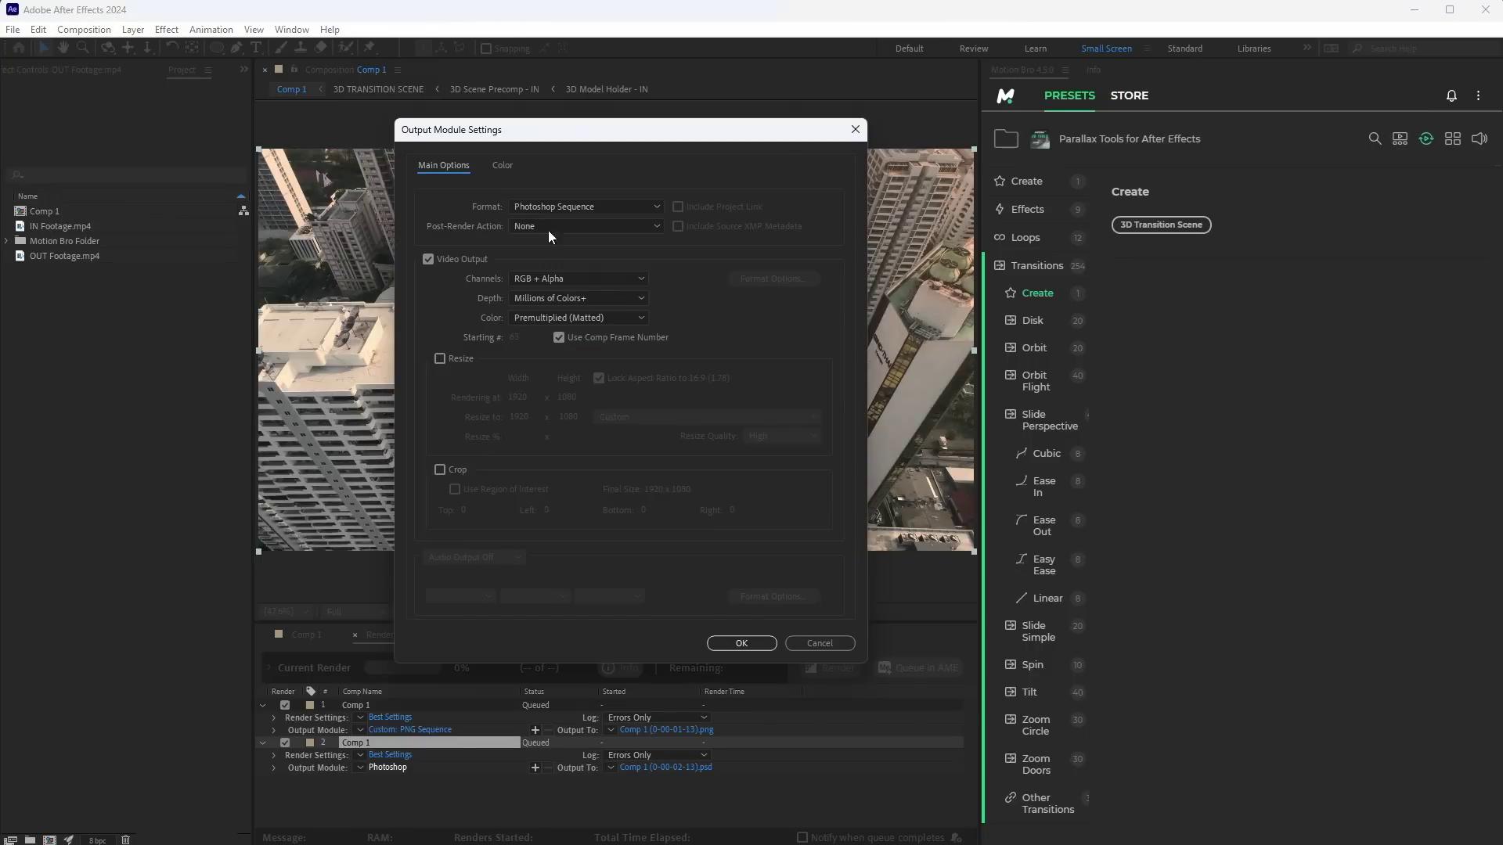
{"action": "left_click", "coordinate": [598, 204]}
{"action": "left_click", "coordinate": [568, 365]}
{"action": "left_click", "coordinate": [715, 637]}
{"action": "left_click", "coordinate": [807, 668]}
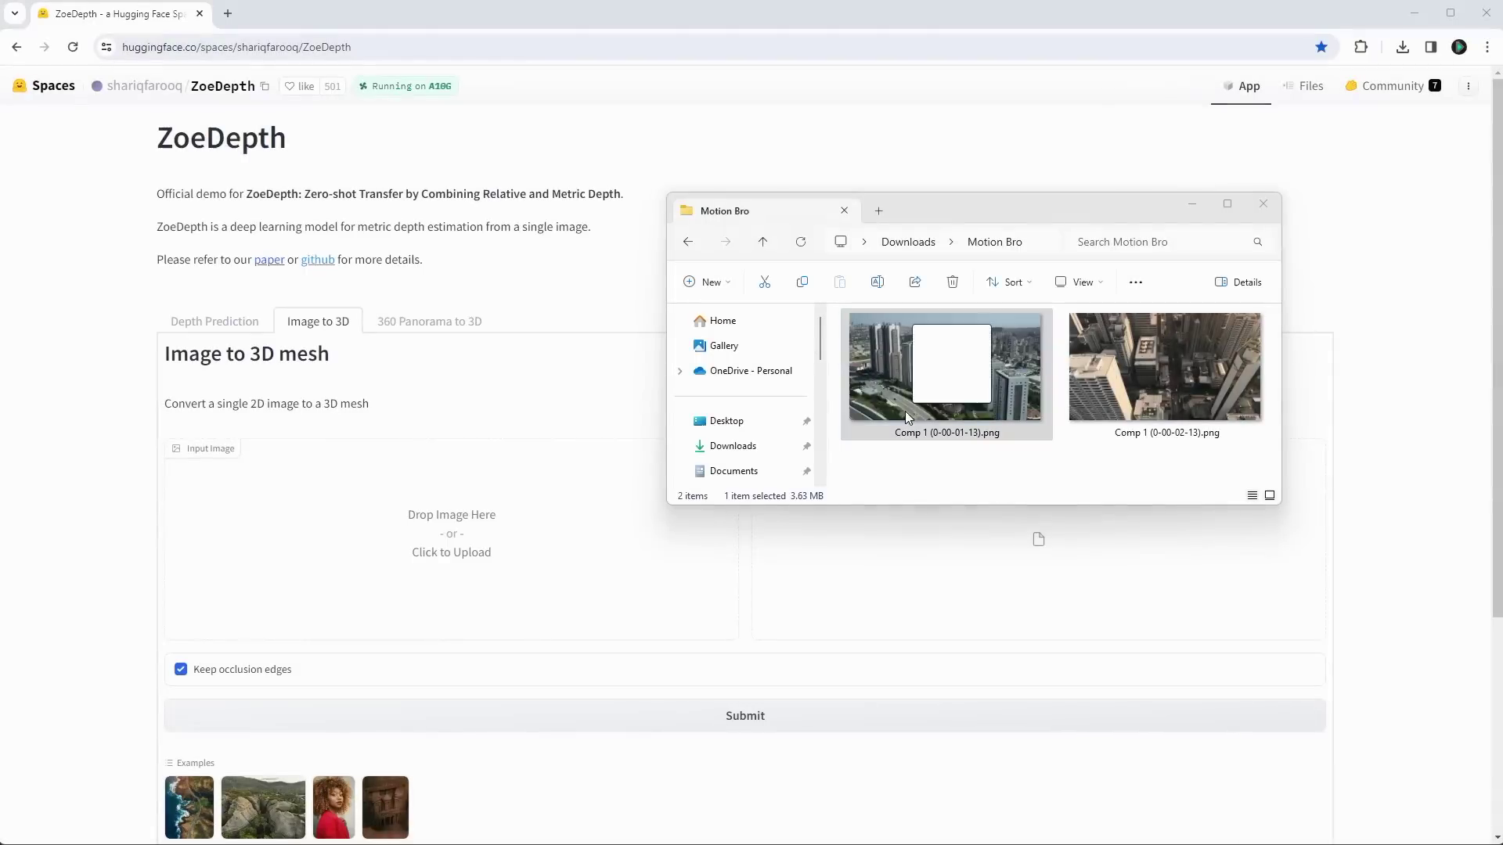
{"action": "left_click", "coordinate": [489, 560]}
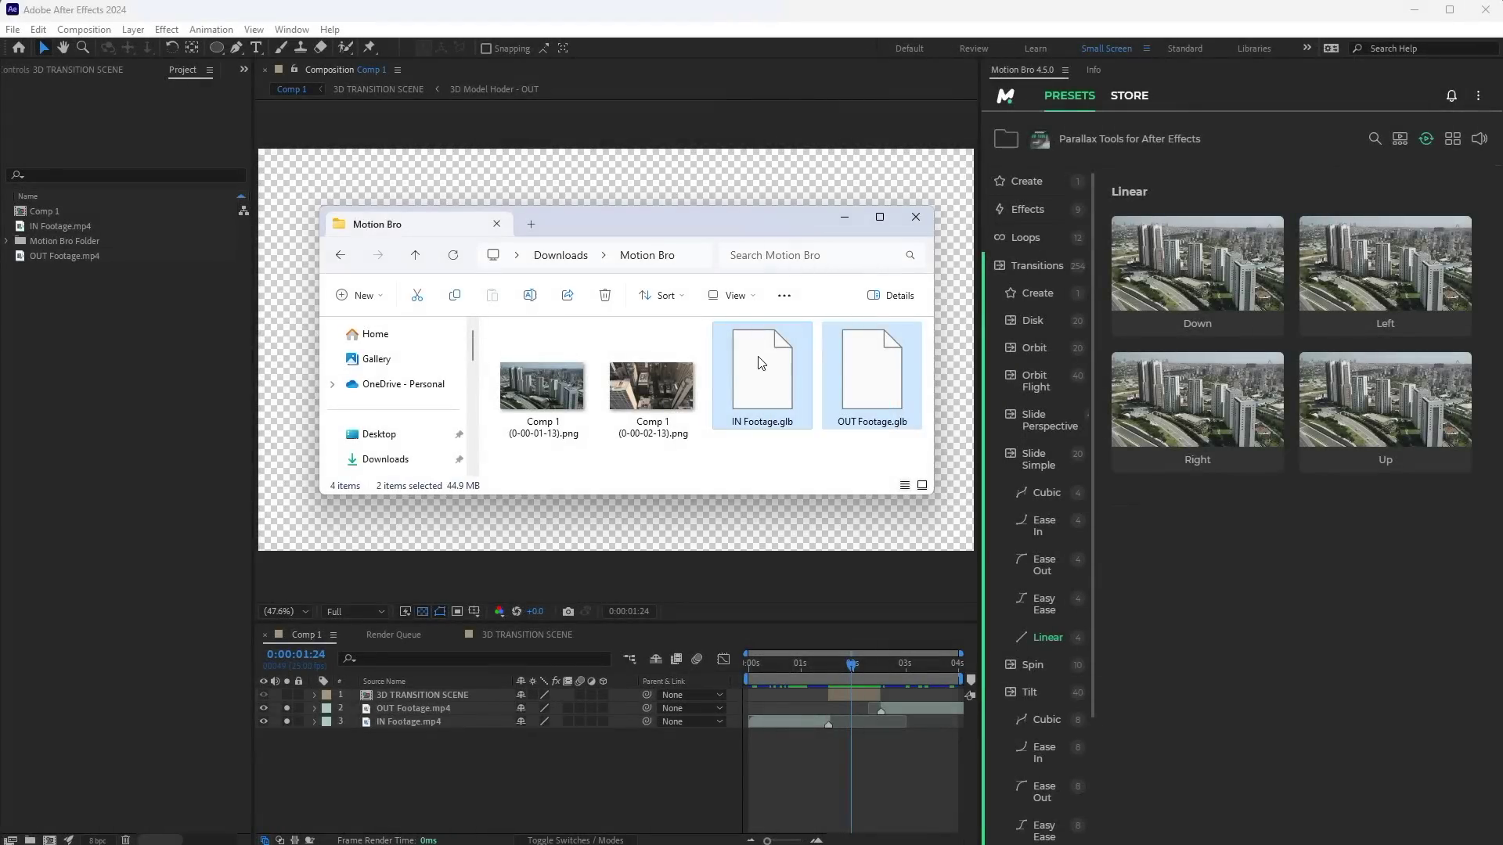
- Import the IN and OUT Footage .glb models and replace Road.glb with IN Footage.glb
{"action": "left_click_drag", "start_coordinate": [110, 355], "coordinate": [91, 348]}
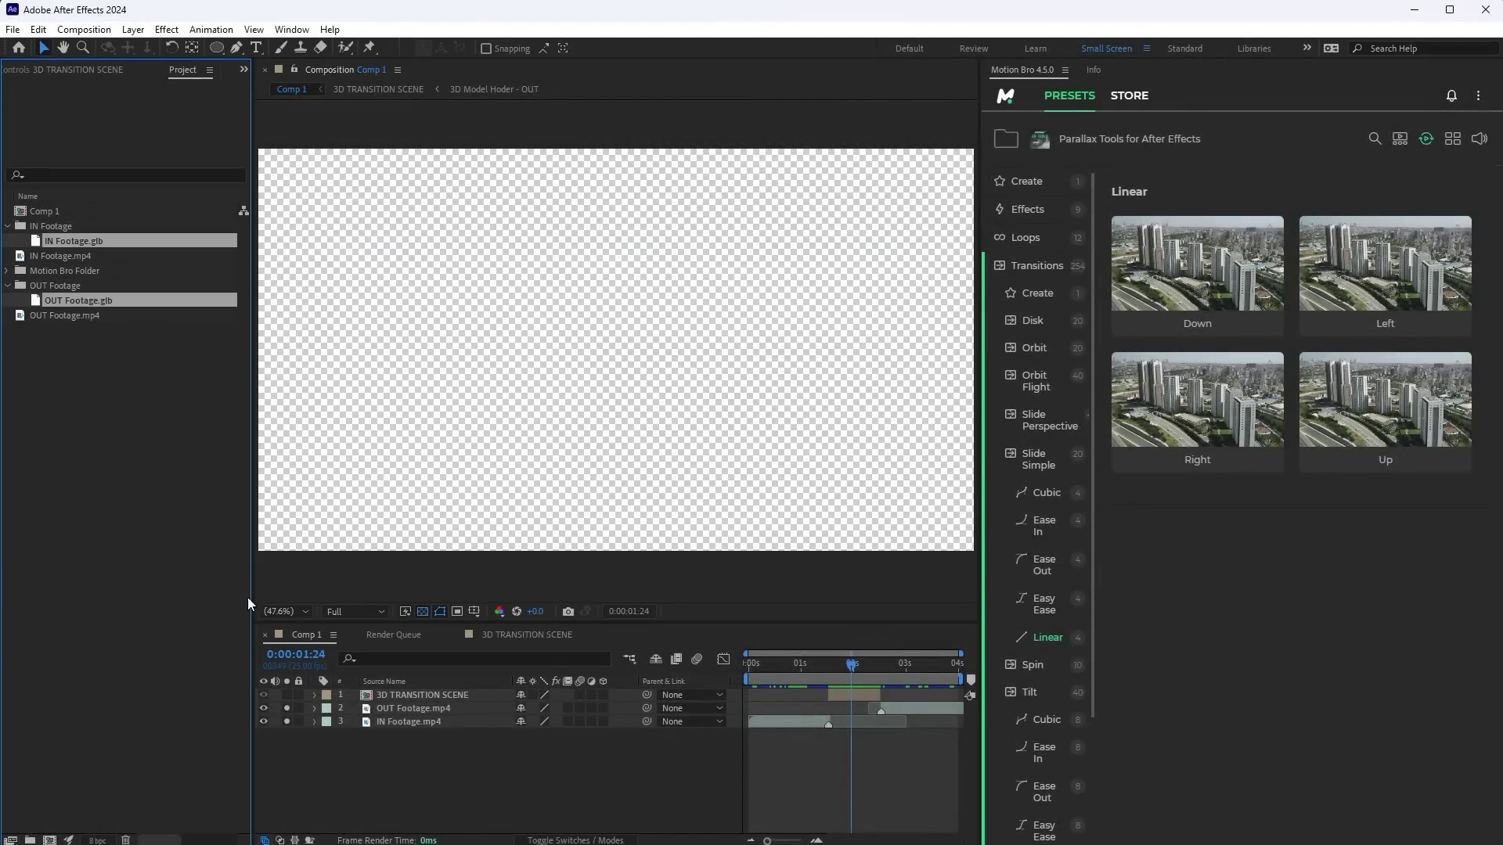
{"action": "double_click", "coordinate": [356, 694]}
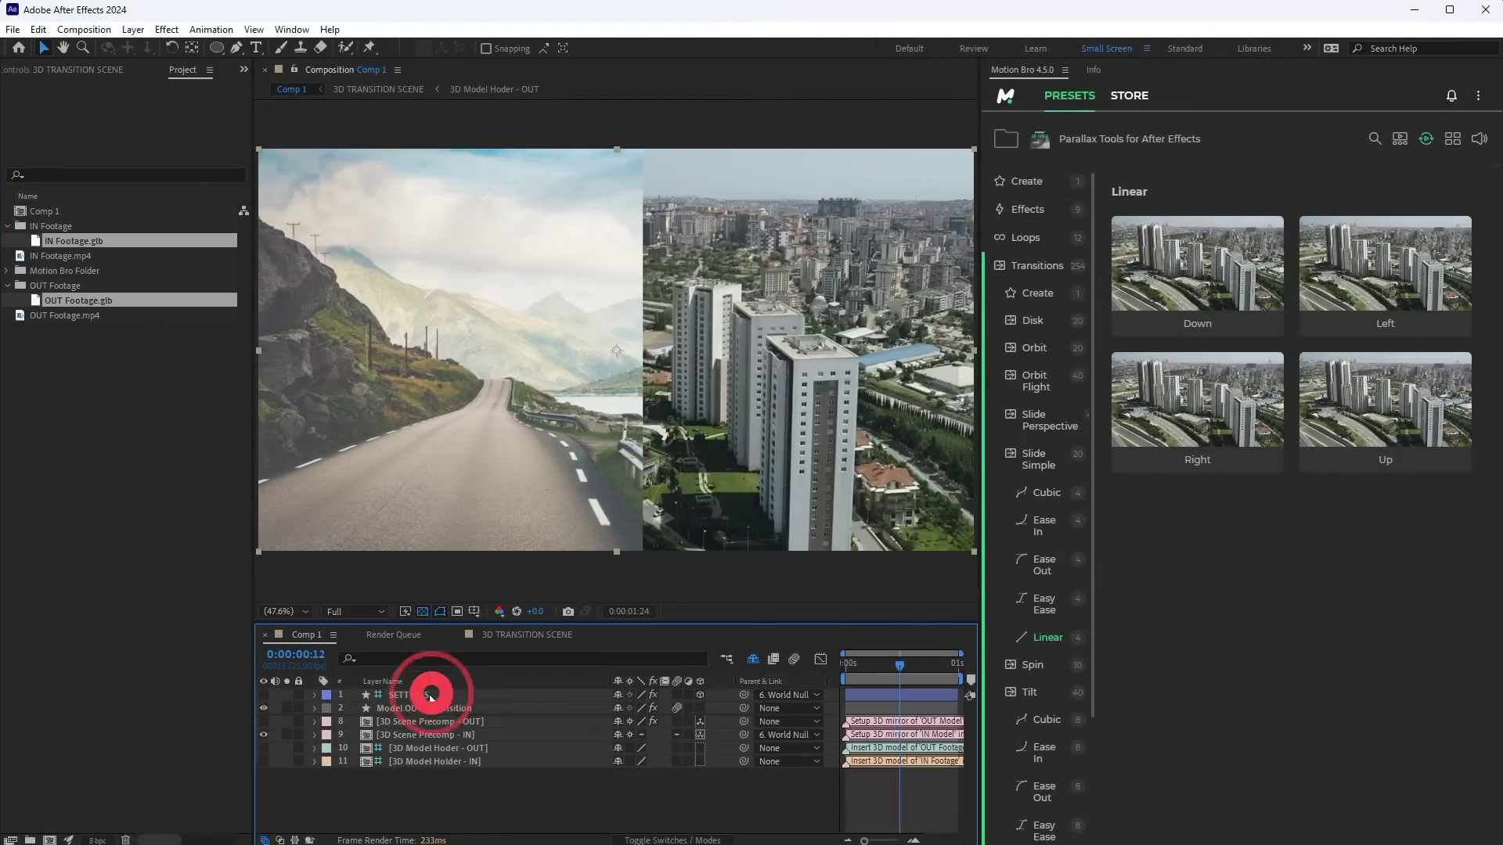
{"action": "left_click", "coordinate": [436, 763]}
{"action": "double_click", "coordinate": [436, 763]}
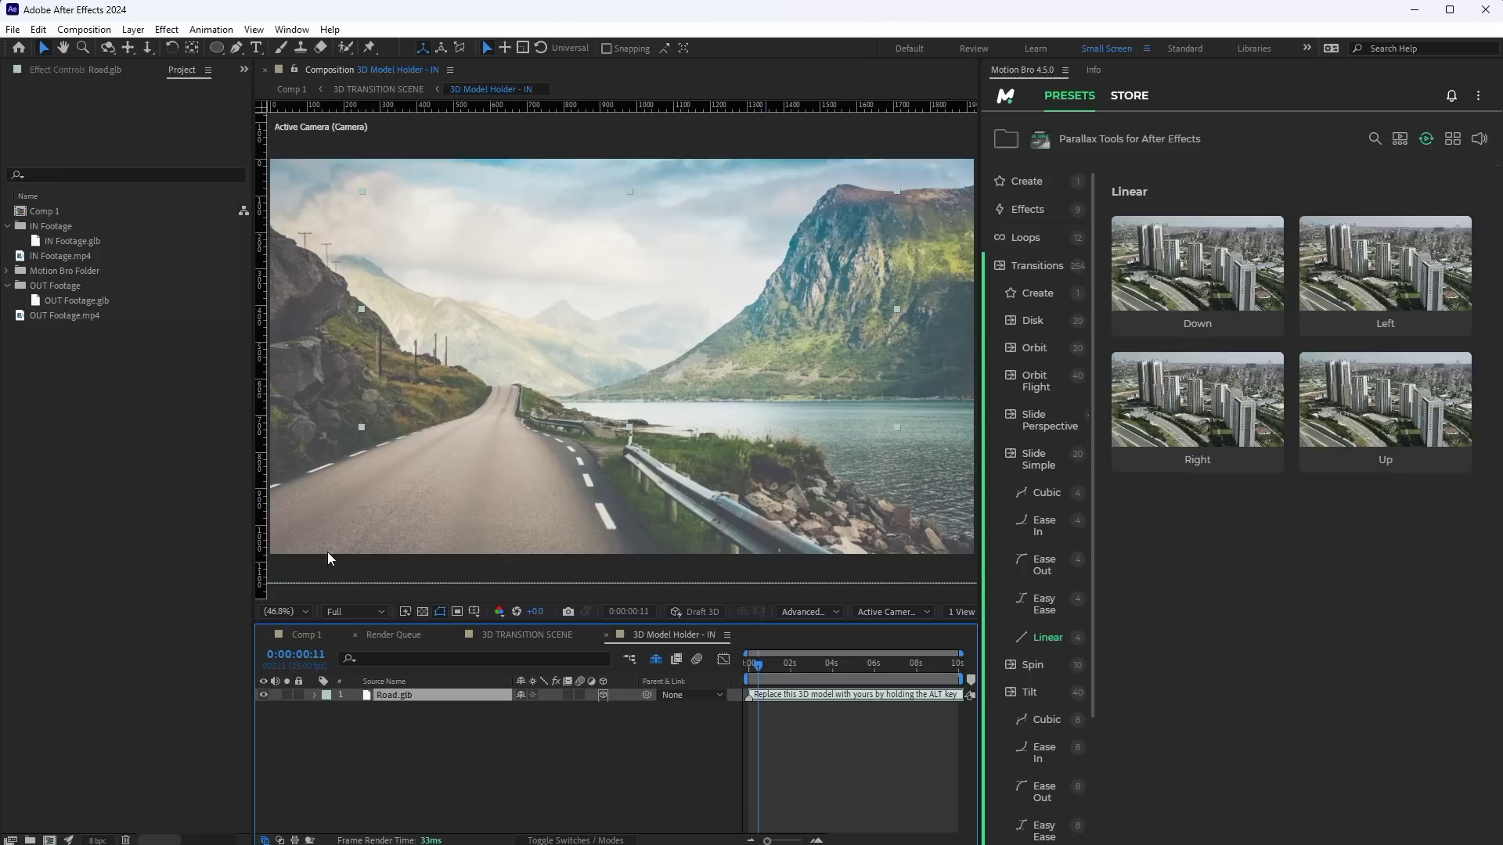
{"action": "left_click", "coordinate": [92, 244]}
{"action": "left_click_drag", "start_coordinate": [91, 245], "coordinate": [443, 702]}
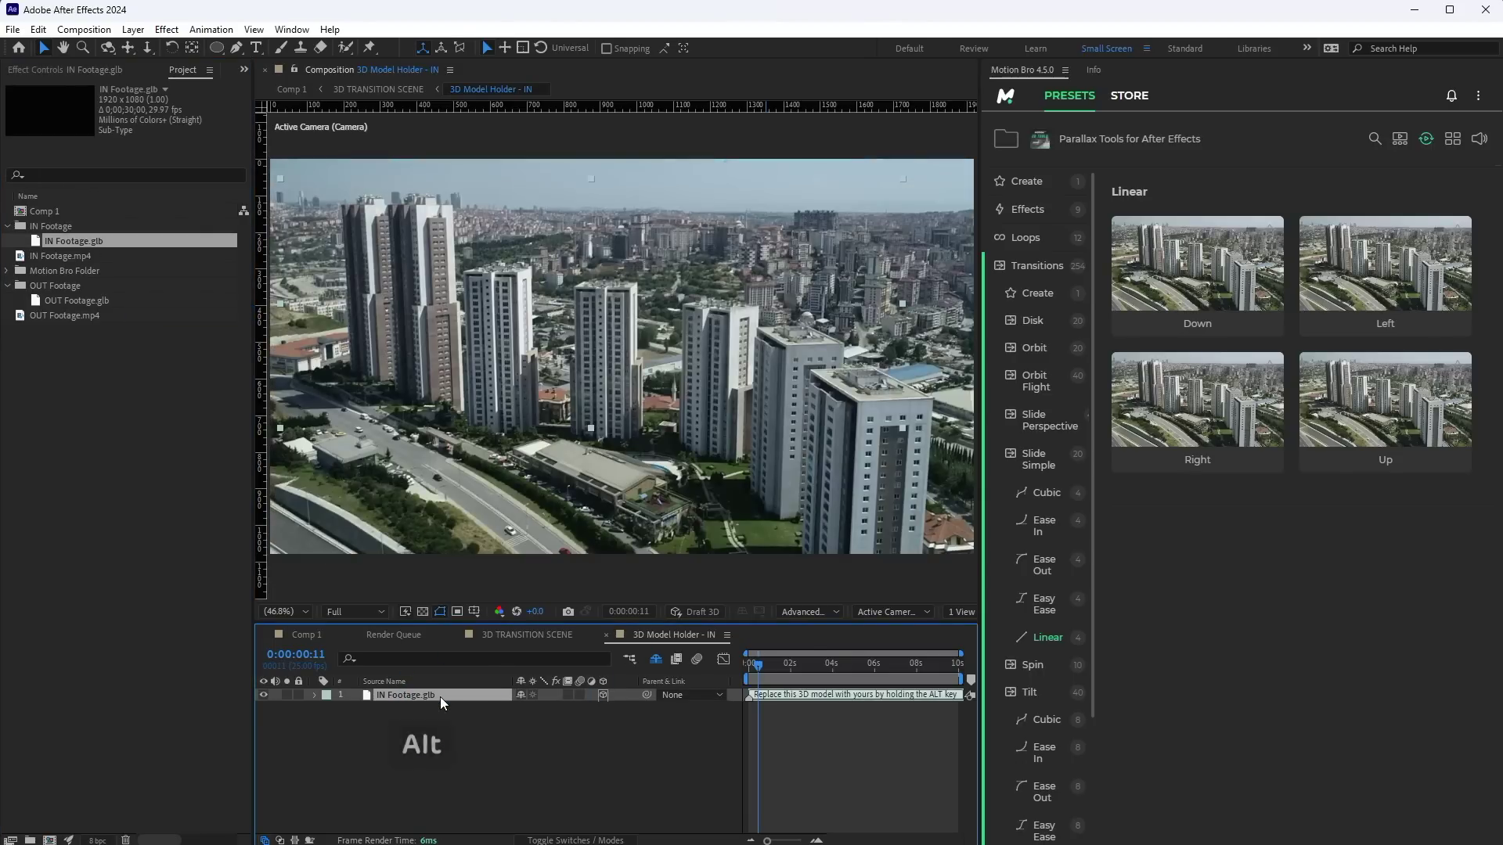
- Replace City.glb with OUT Footage.glb in the OUT 3D Model Holder composition
{"action": "left_click", "coordinate": [509, 635]}
{"action": "double_click", "coordinate": [468, 754]}
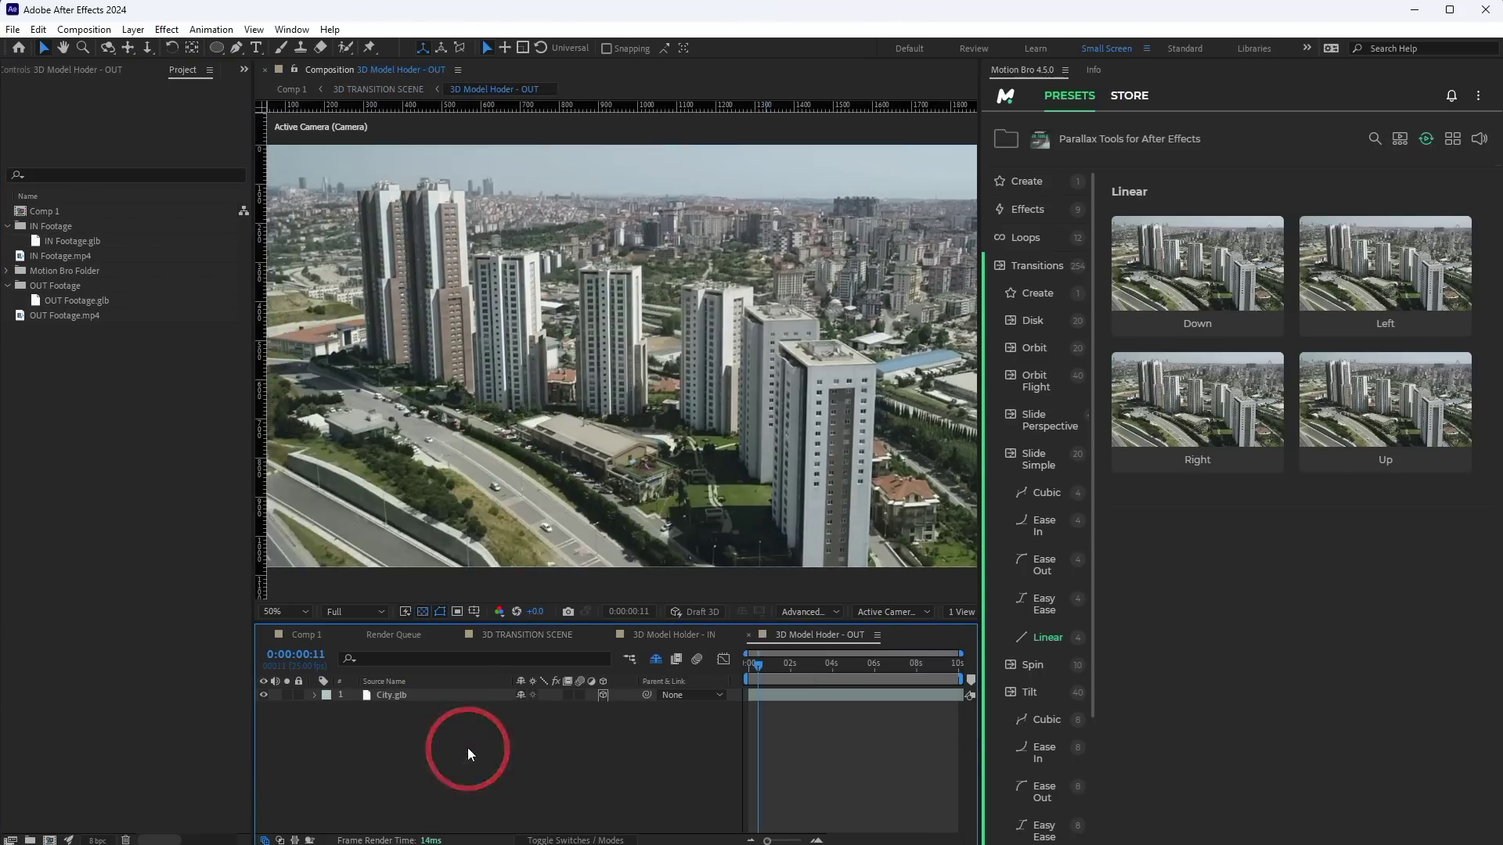
{"action": "left_click", "coordinate": [96, 300]}
{"action": "left_click_drag", "start_coordinate": [96, 300], "coordinate": [435, 700]}
- Return to Comp 1 and preview the 3D parallax transition between the two city clips
{"action": "left_click", "coordinate": [305, 636]}
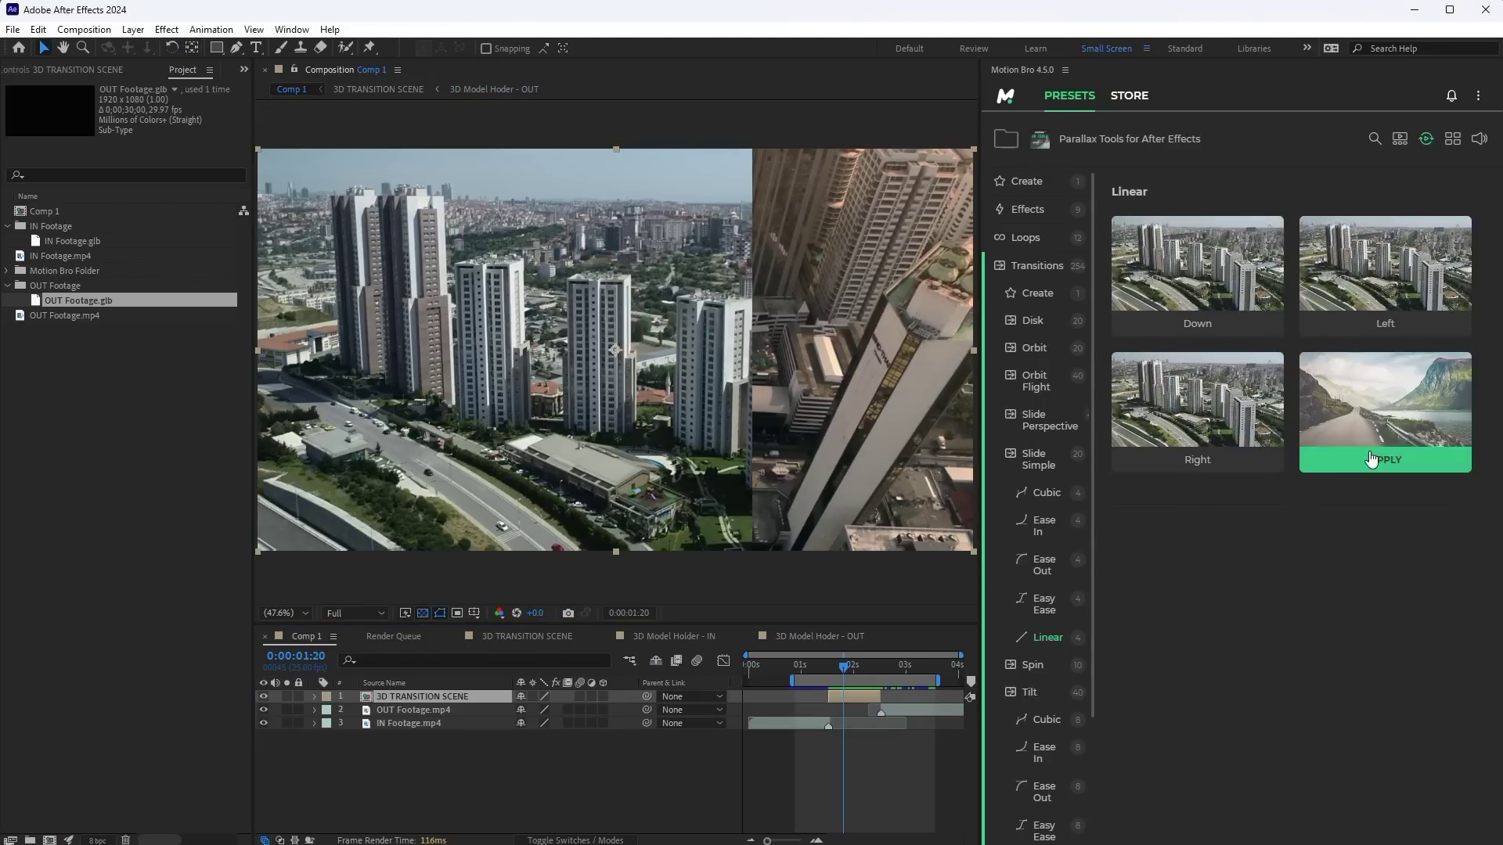
{"action": "key", "text": "space"}
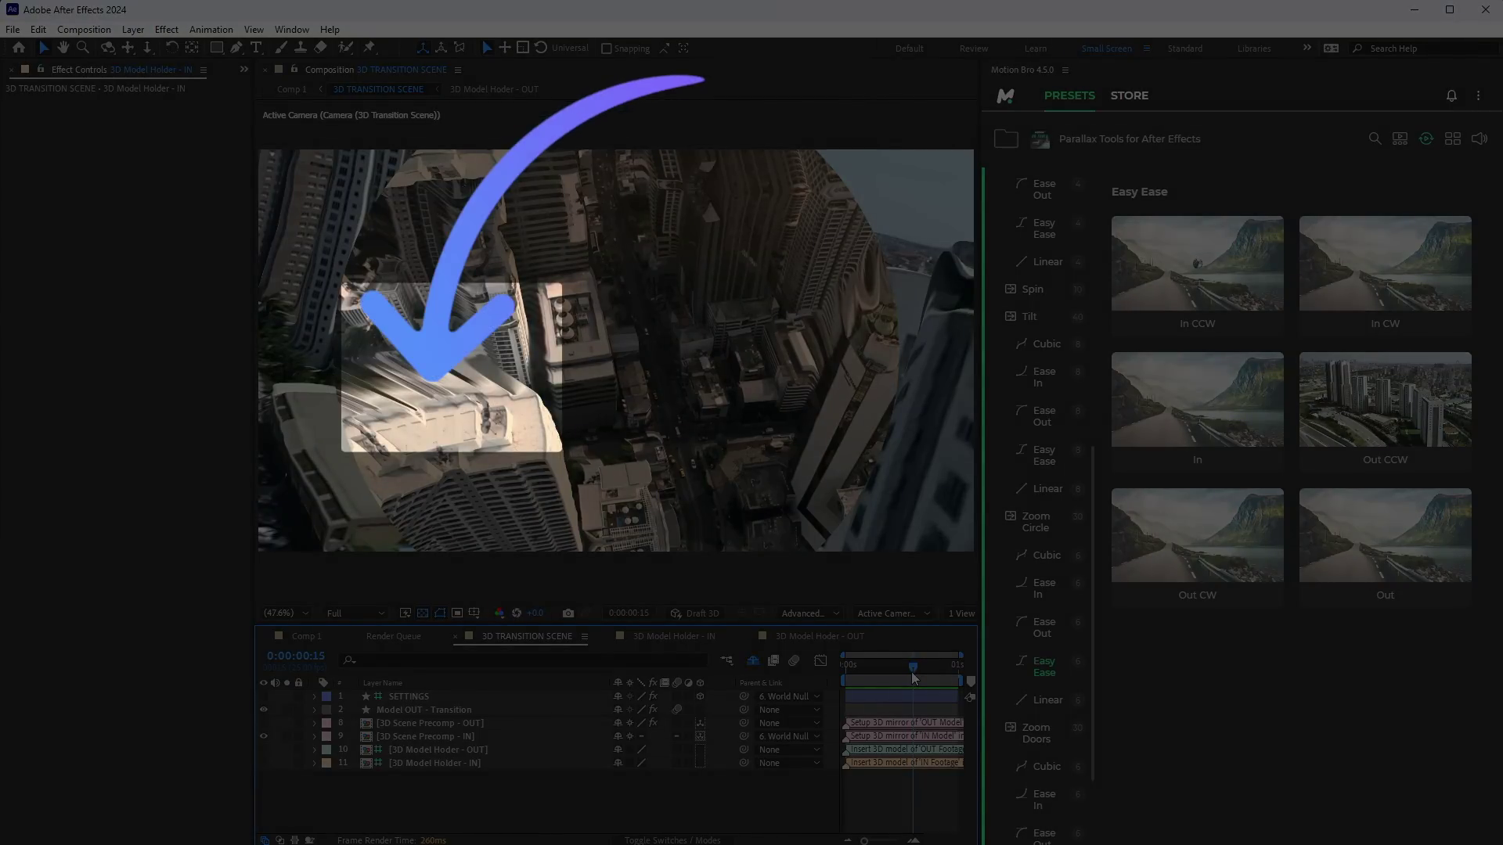
- On the SETTINGS layer, lower Max Camera Movement from 150 to 85, then to 56
{"action": "left_click", "coordinate": [493, 697]}
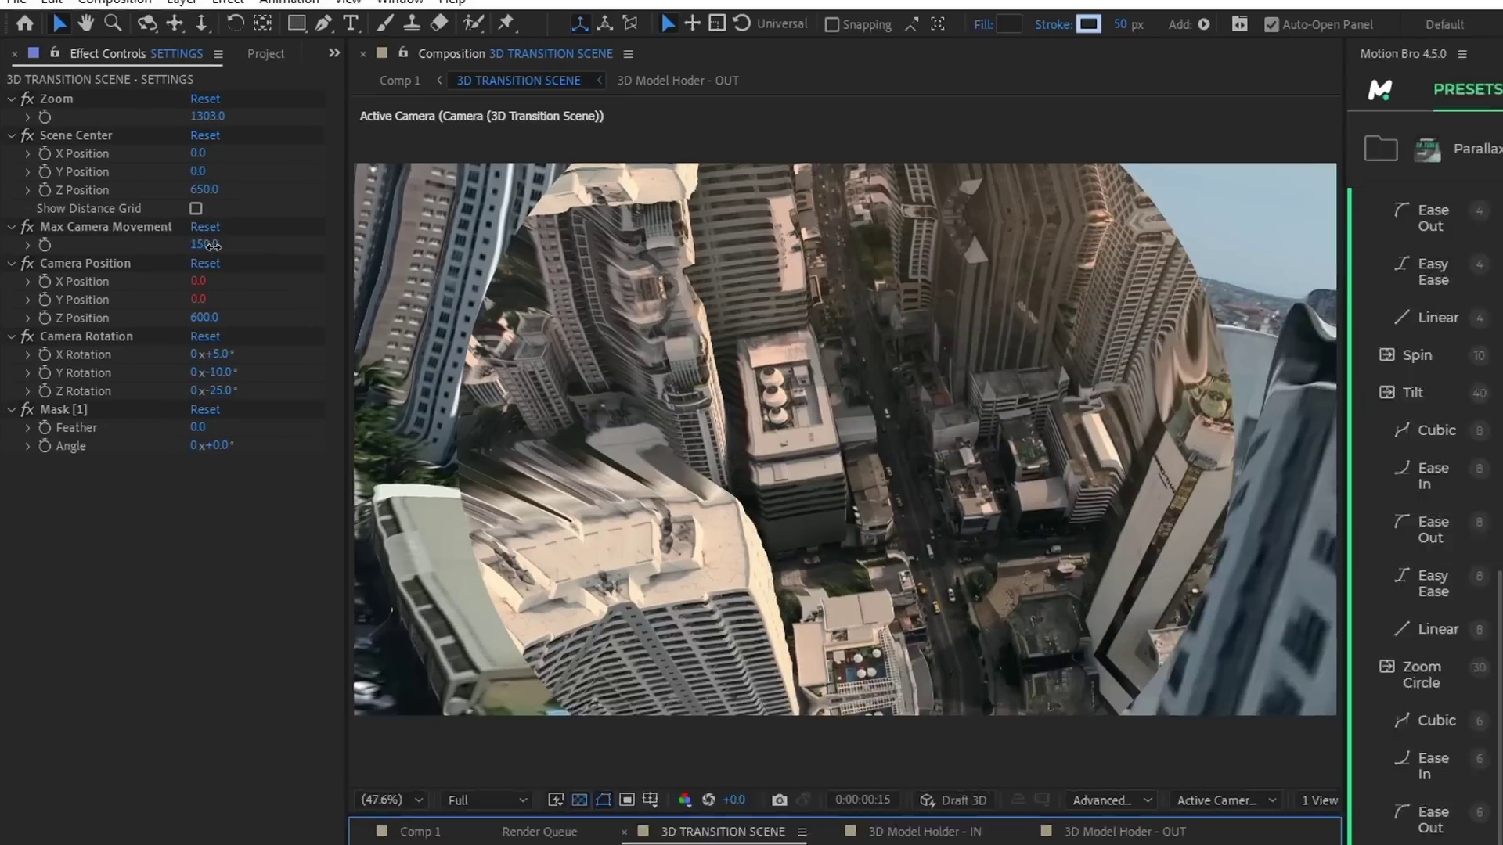
{"action": "left_click_drag", "start_coordinate": [150, 208], "coordinate": [112, 216]}
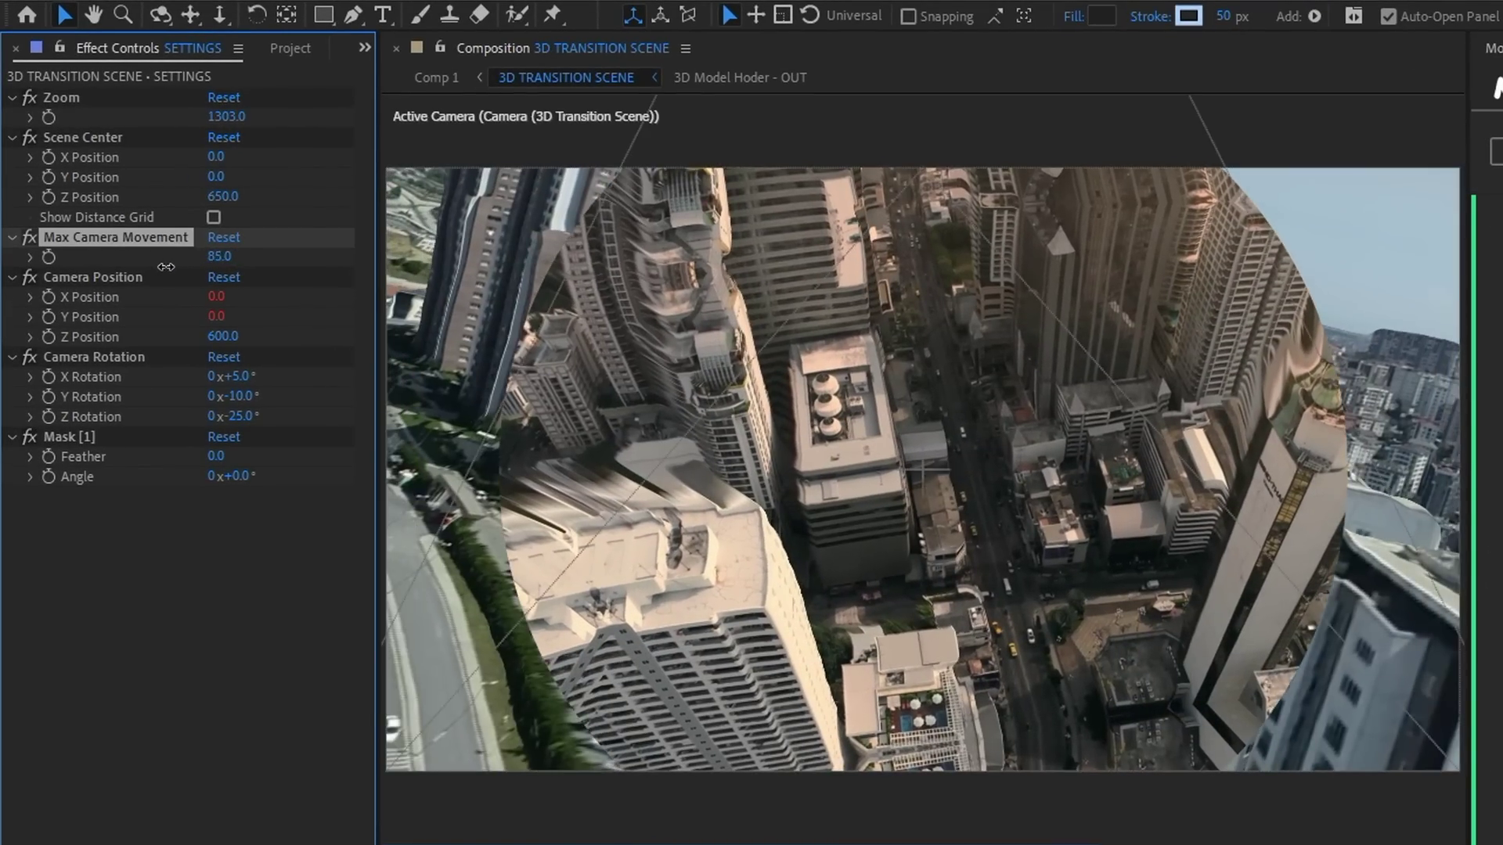
{"action": "left_click_drag", "start_coordinate": [166, 266], "coordinate": [140, 271]}
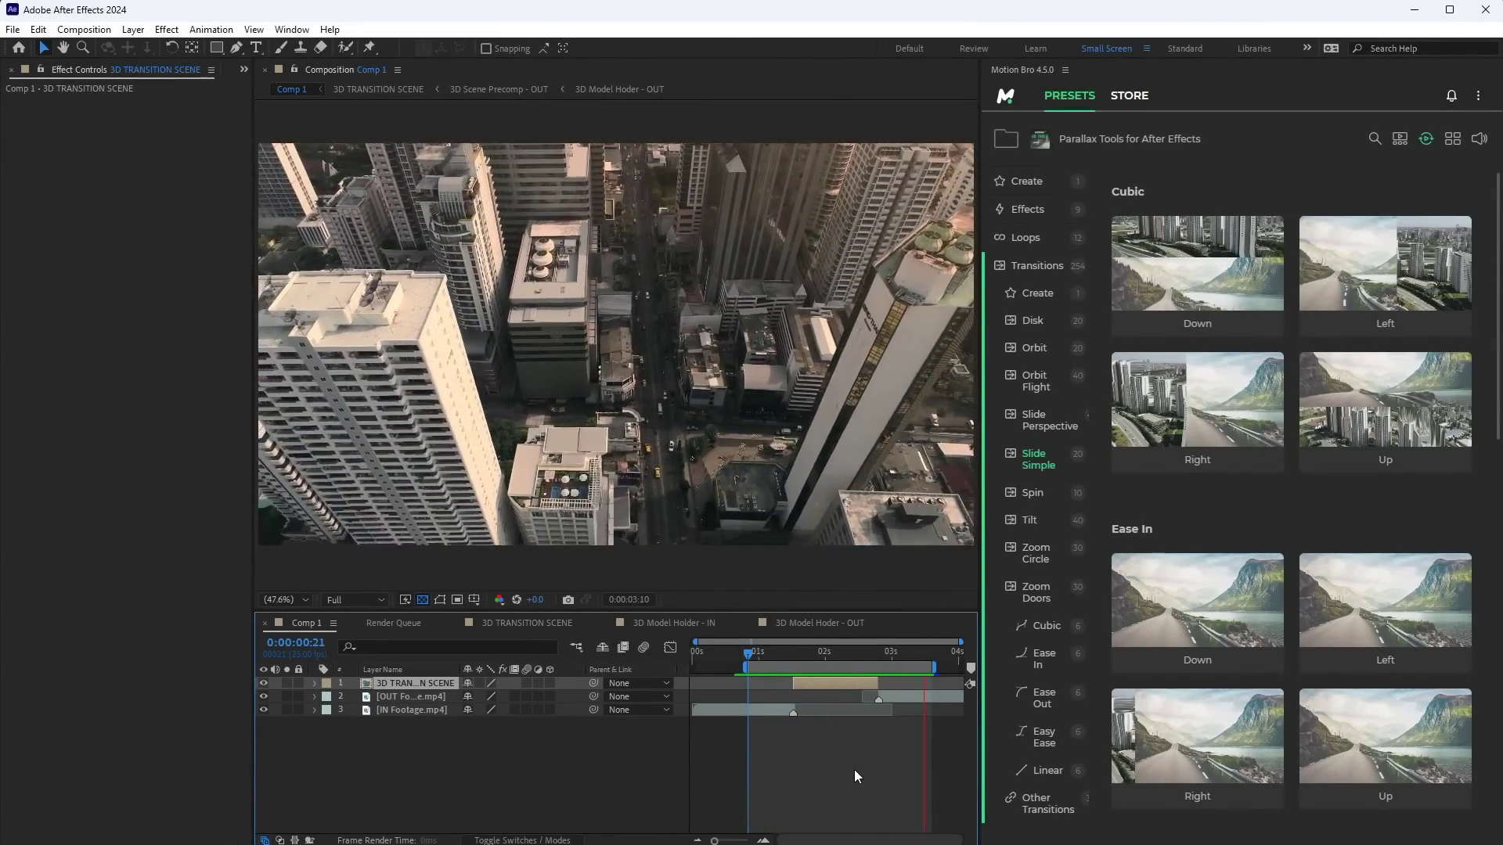
- Shorten the 3D TRANSITION SCENE layer's end, slide OUT Footage earlier, and preview Comp 1
{"action": "left_click_drag", "start_coordinate": [877, 683], "coordinate": [912, 679]}
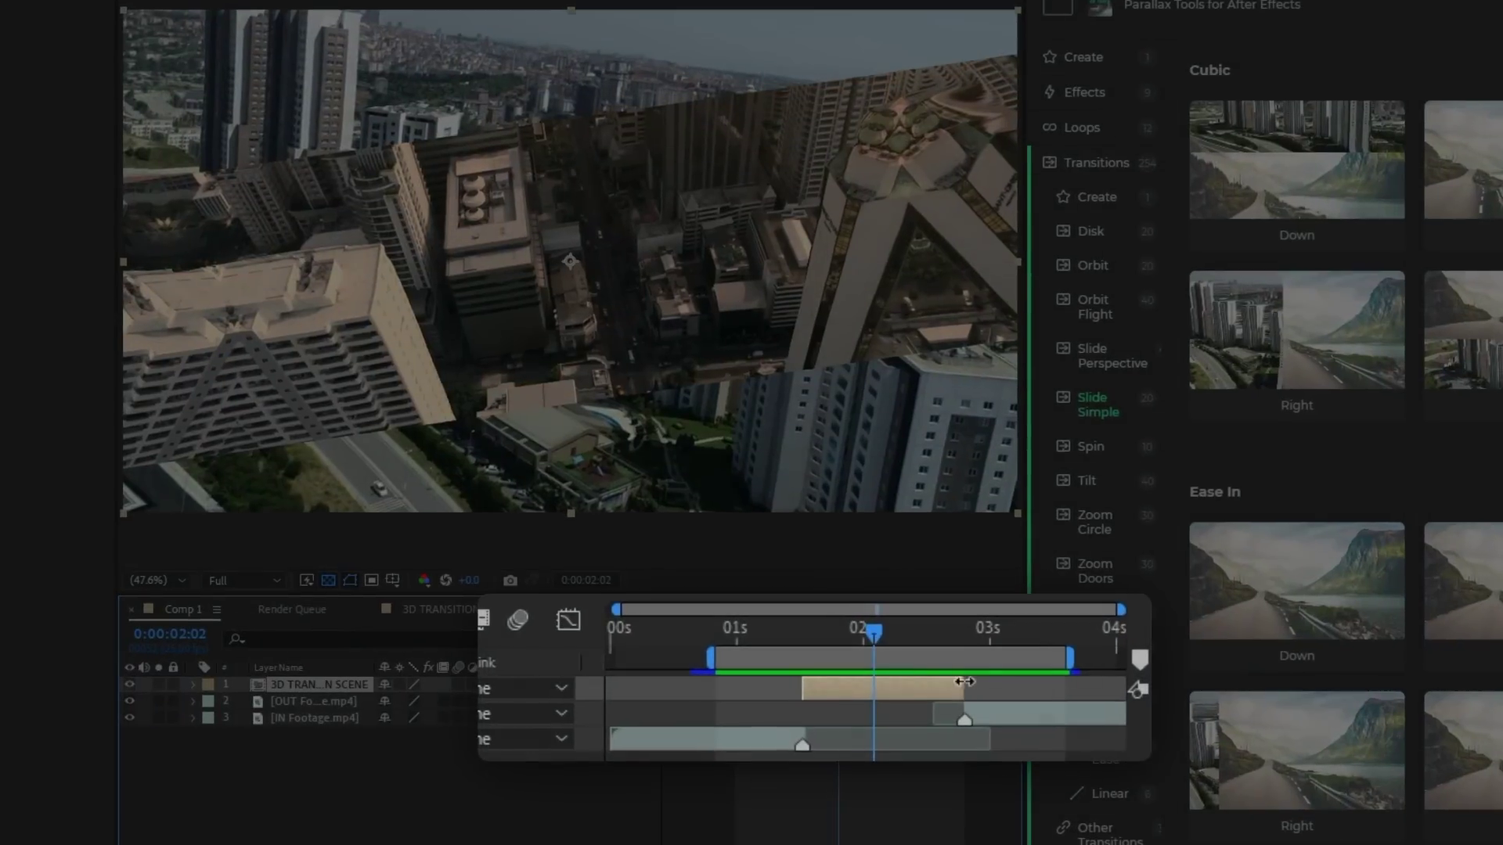
{"action": "left_click_drag", "start_coordinate": [1098, 680], "coordinate": [880, 681]}
{"action": "left_click_drag", "start_coordinate": [1008, 715], "coordinate": [929, 708]}
{"action": "key", "text": "space"}
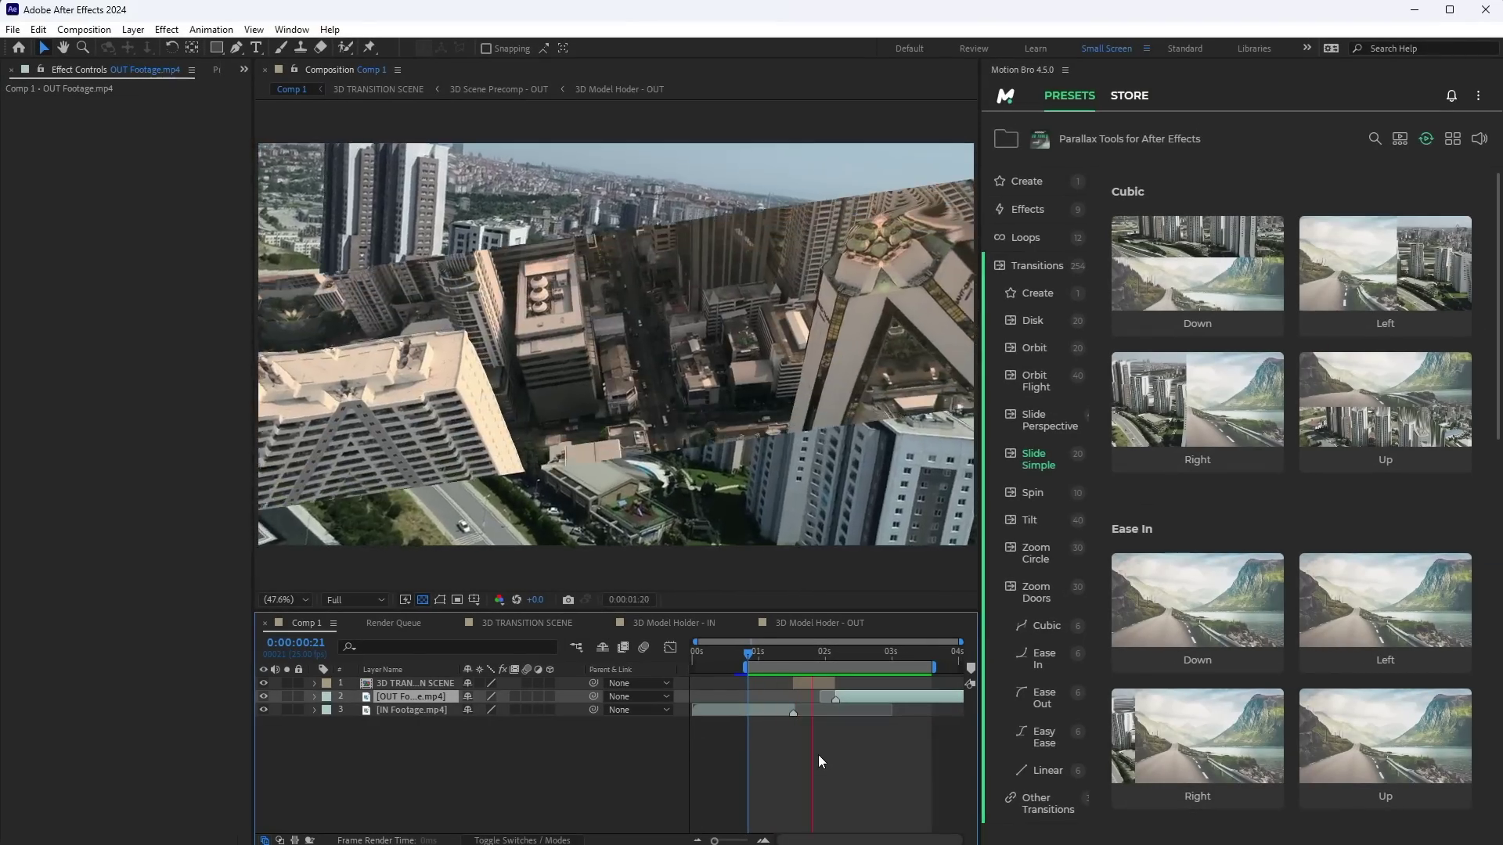